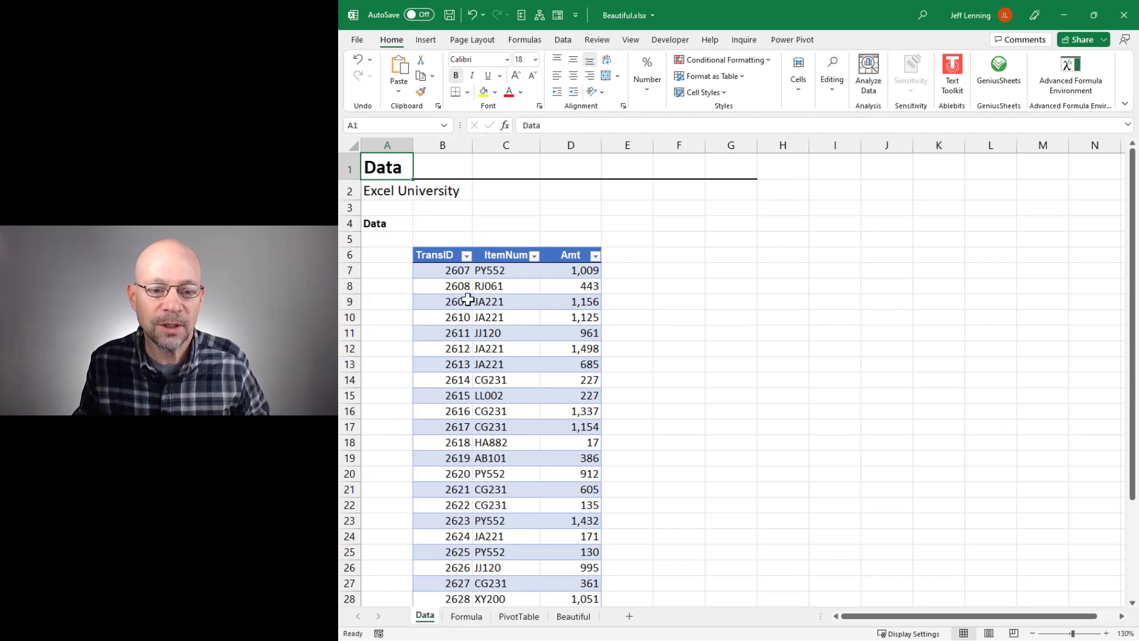
Step: Examine the transaction rows in the table on the Data sheet
left_click_drag(442, 270, 576, 506)
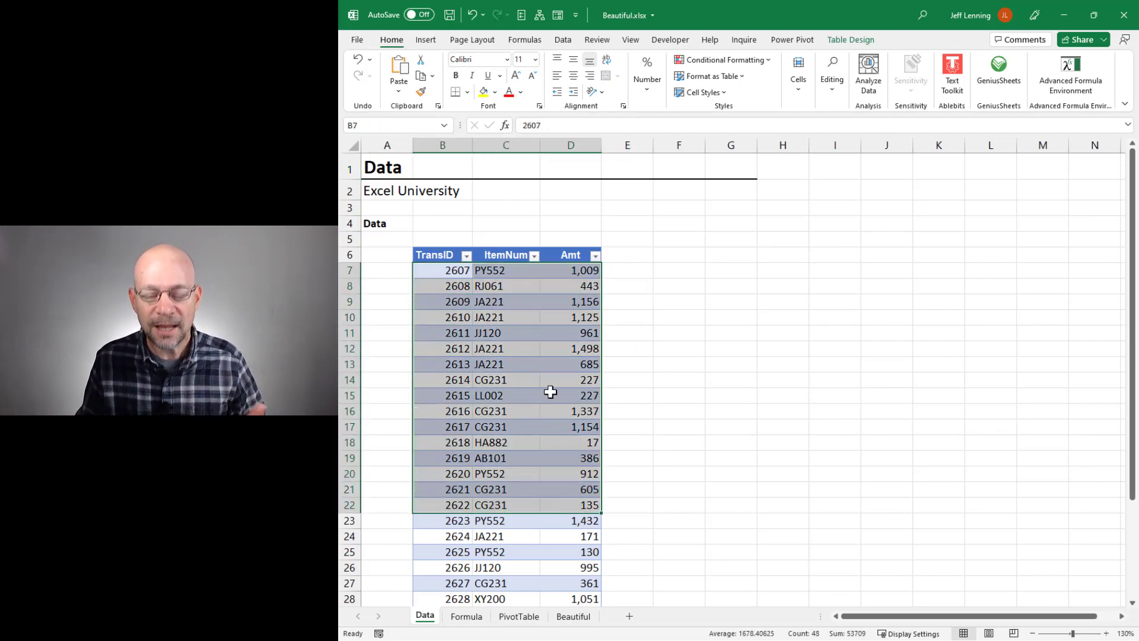
left_click(455, 271)
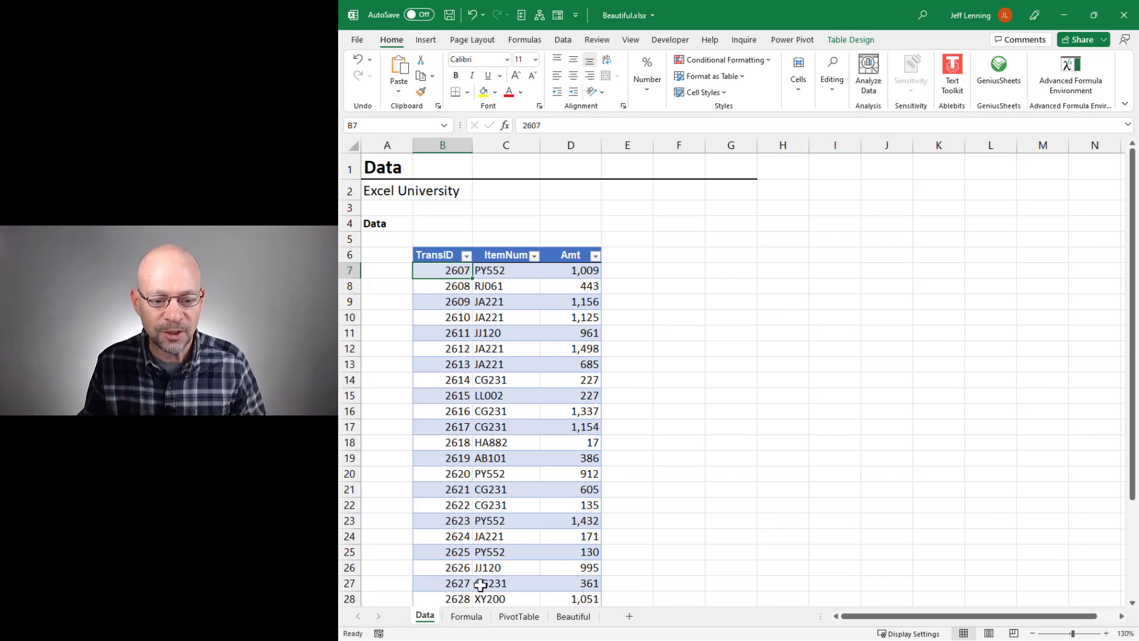
Step: Review the item labels in B8:B16 of the report on the Formula sheet
left_click(466, 617)
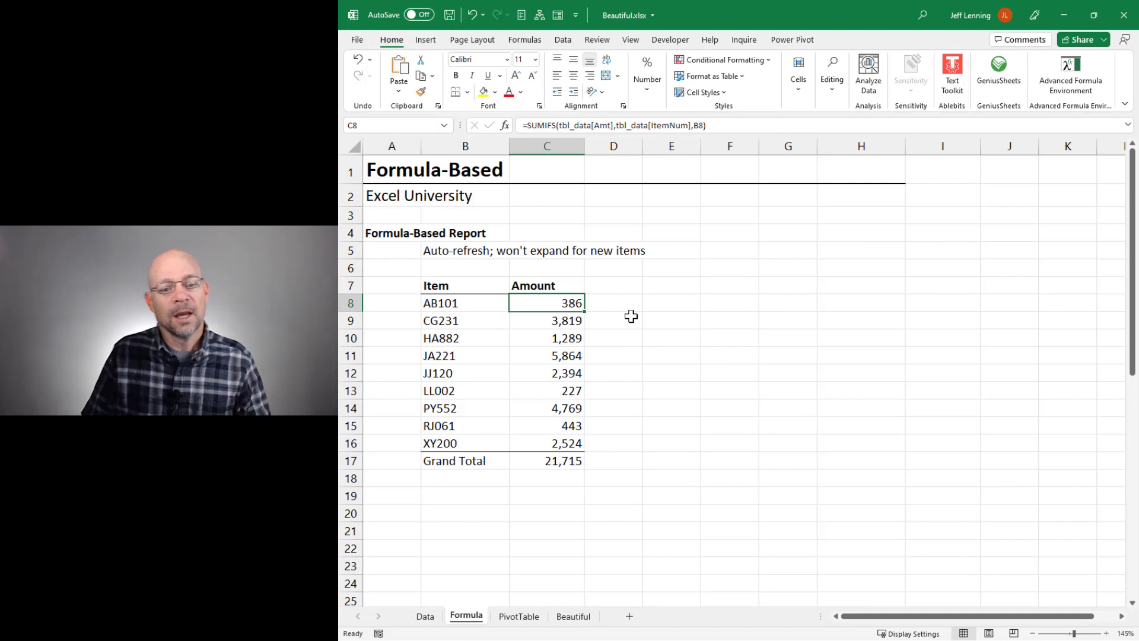
left_click(467, 304)
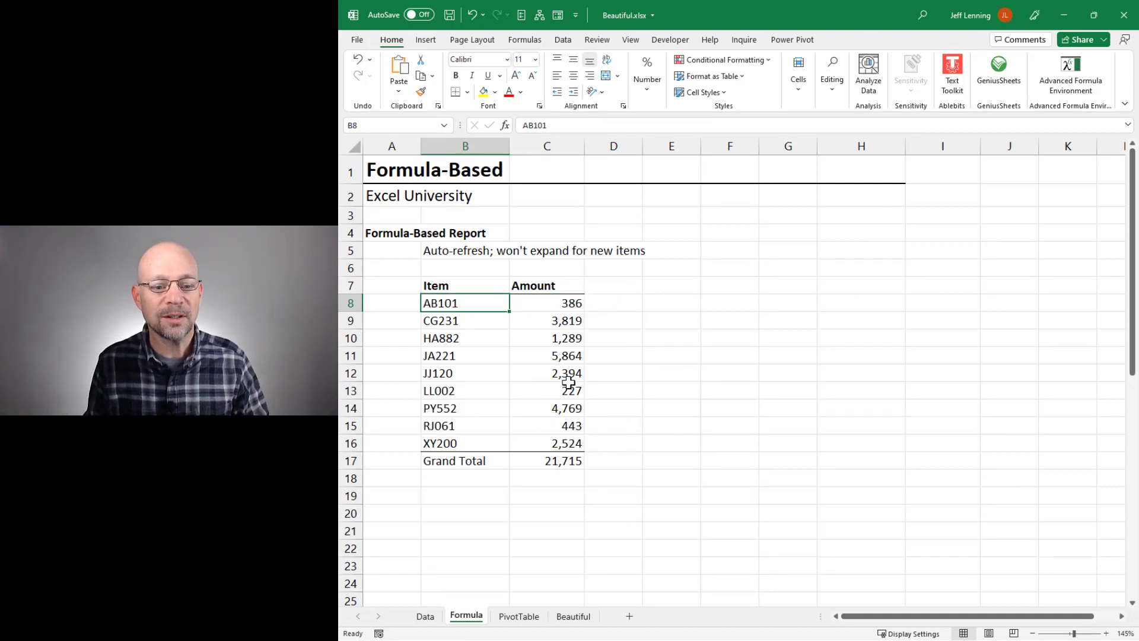
key("Down")
key("Down")
key("Down")
key("Down")
key("Down")
key("Down")
key("Down")
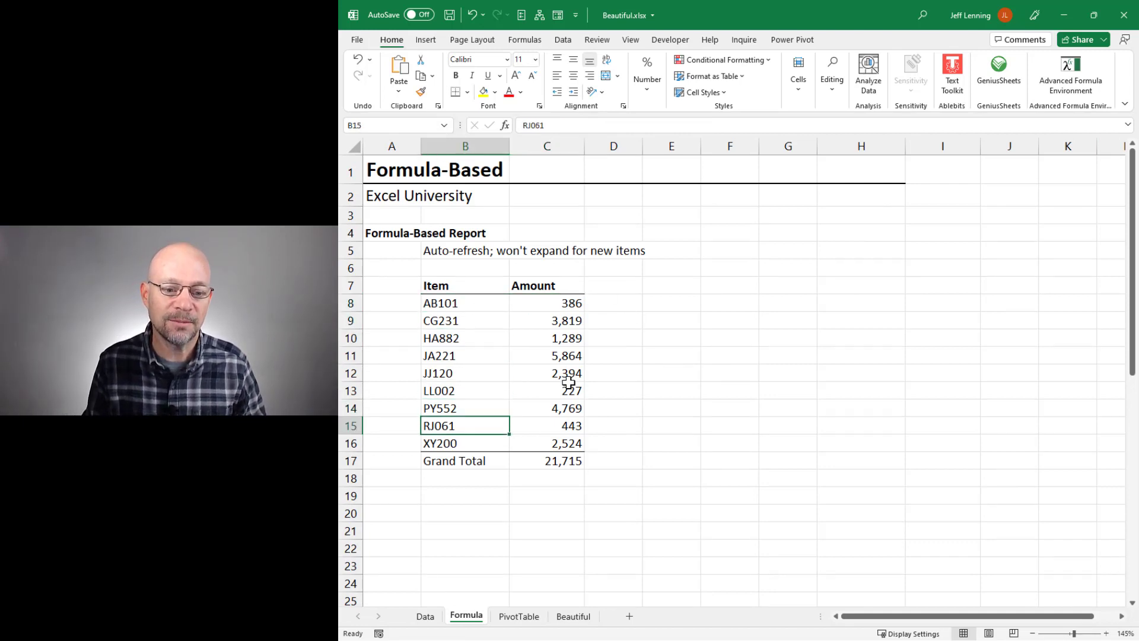
key("Up")
key("Up")
key("Up")
key("Up")
key("Up")
key("Up")
key("Up")
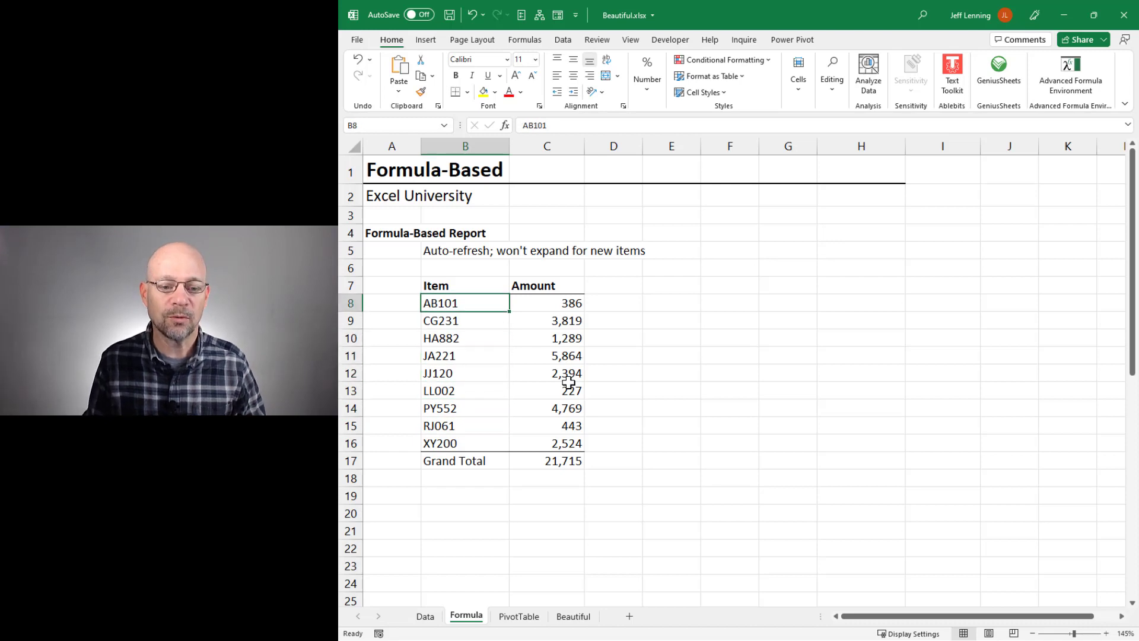
key("Down")
key("Down")
key("Down")
key("Down")
key("Down")
key("Down")
key("Down")
key("Up")
key("Up")
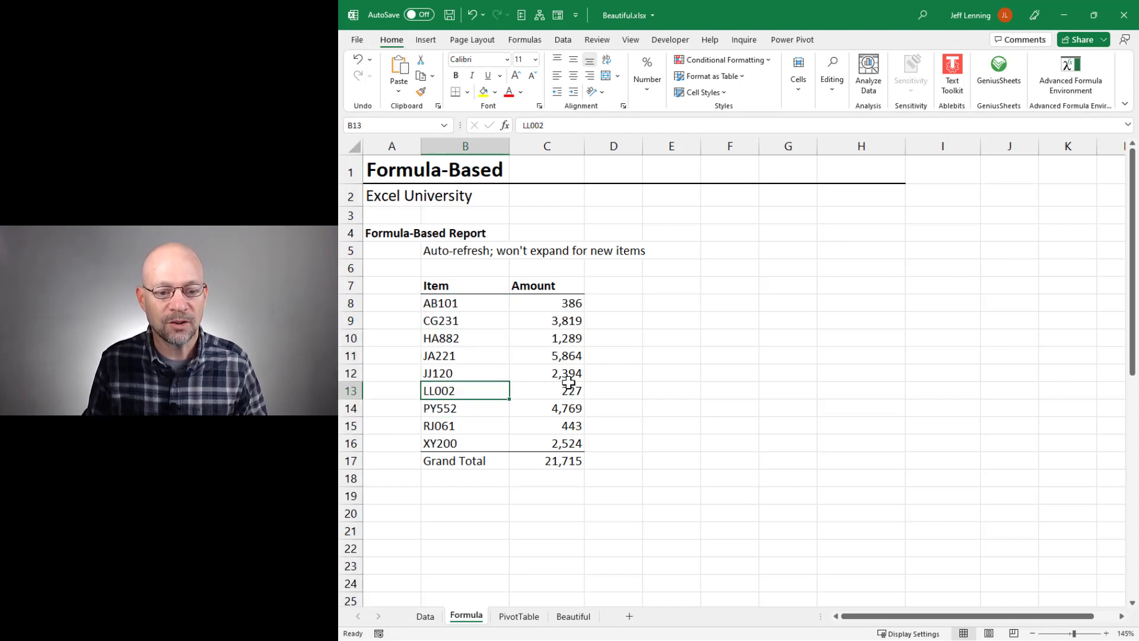
key("Up")
key("Up")
key("Up")
key("Up")
key("Up")
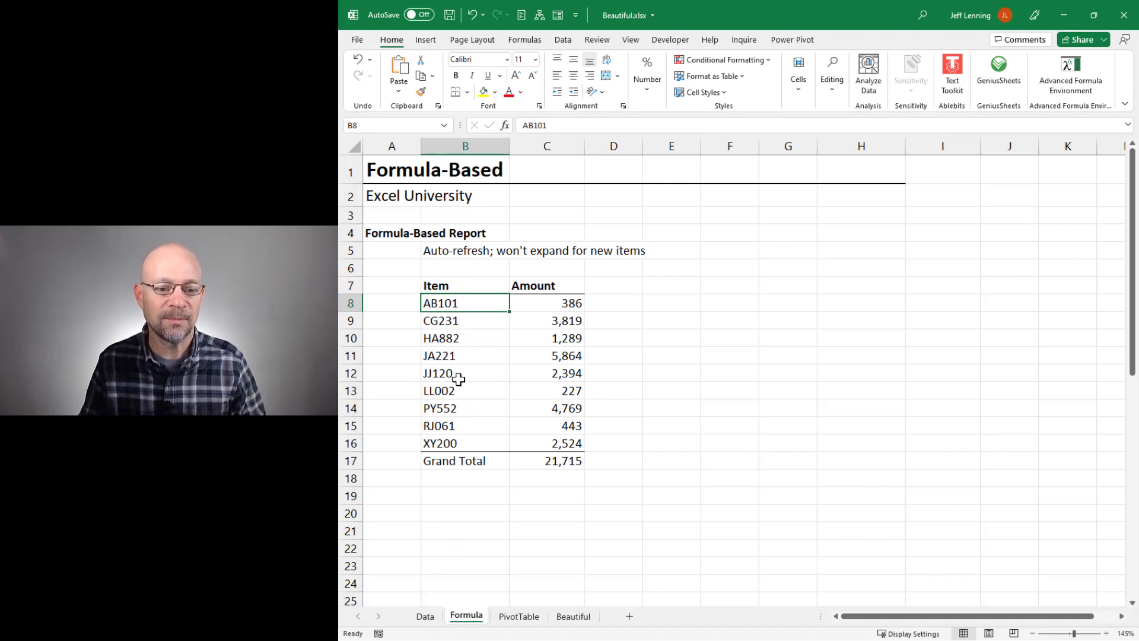
left_click(451, 322)
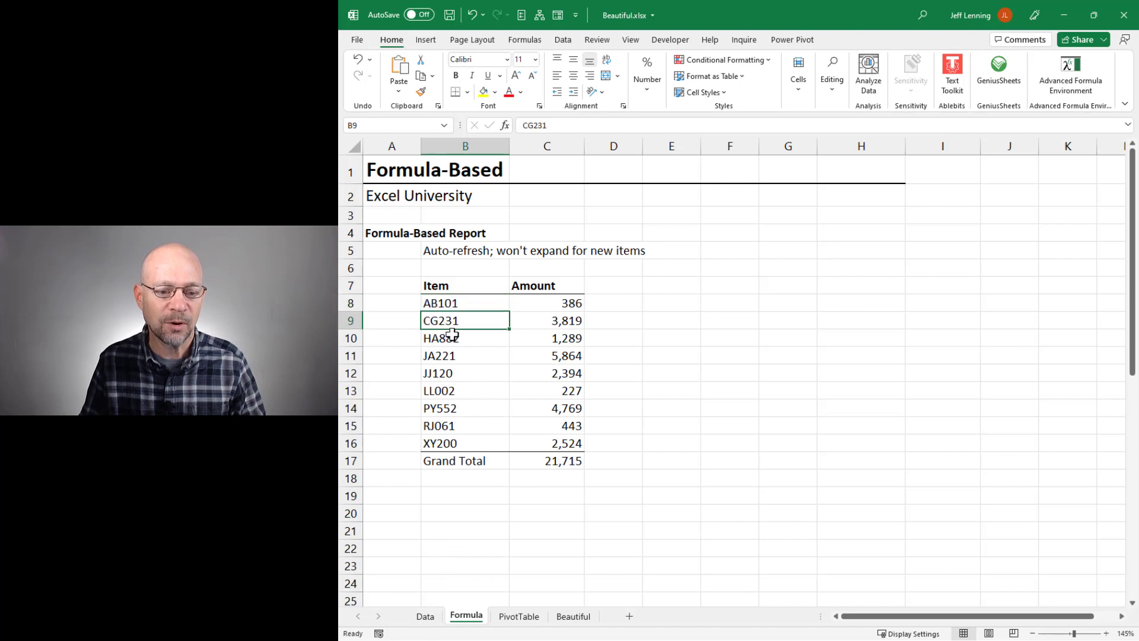
left_click(451, 340)
Step: Inspect the SUMIFS formula in C8 and the amounts it fills in C8:C16 of the Formula sheet
left_click(547, 305)
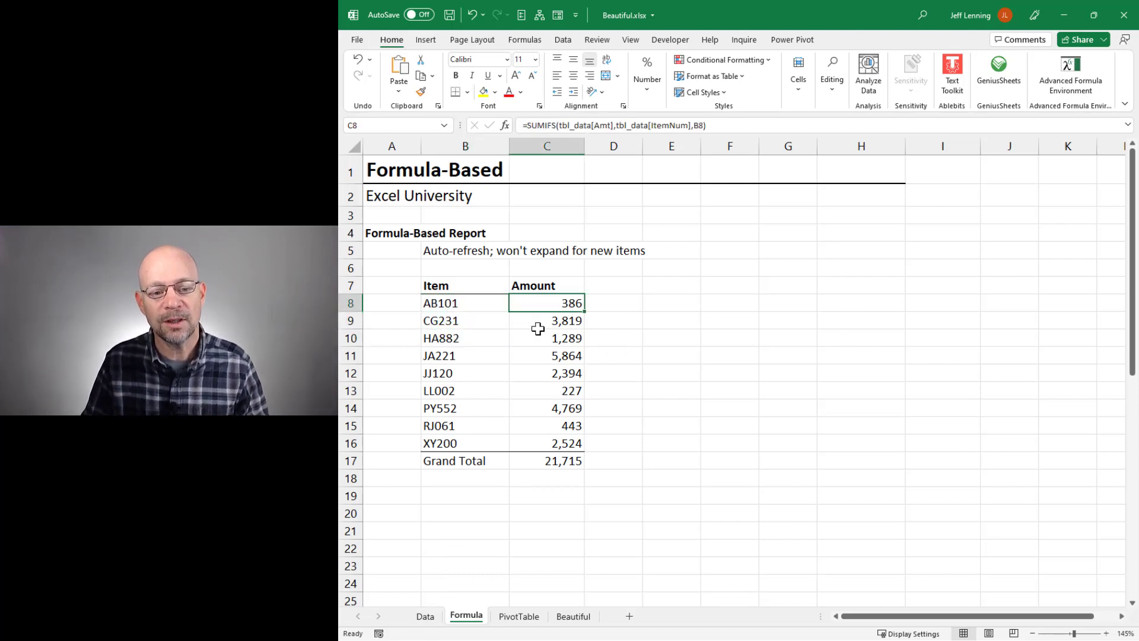
left_click(469, 303)
key("ctrl+shift+Down")
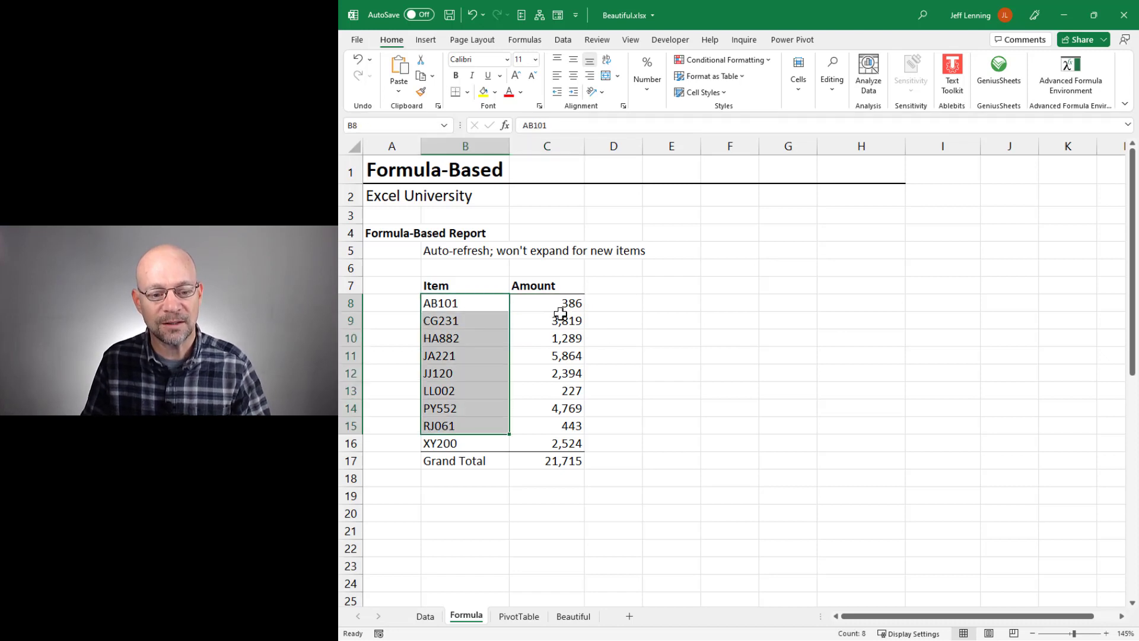
left_click(583, 307)
key("F2")
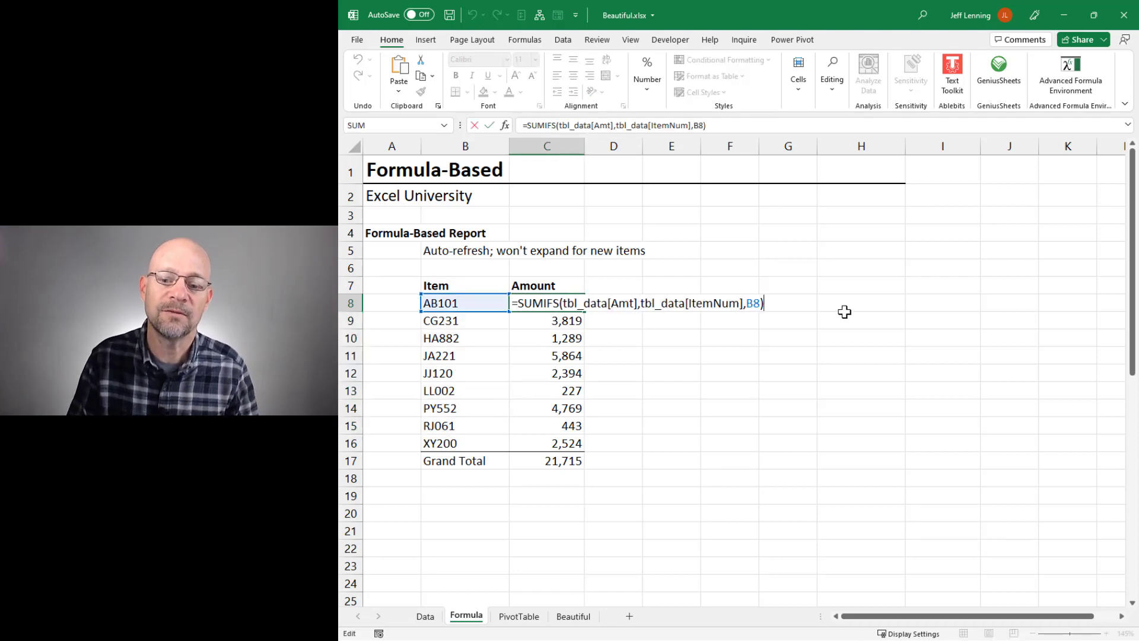
key("ctrl+Return")
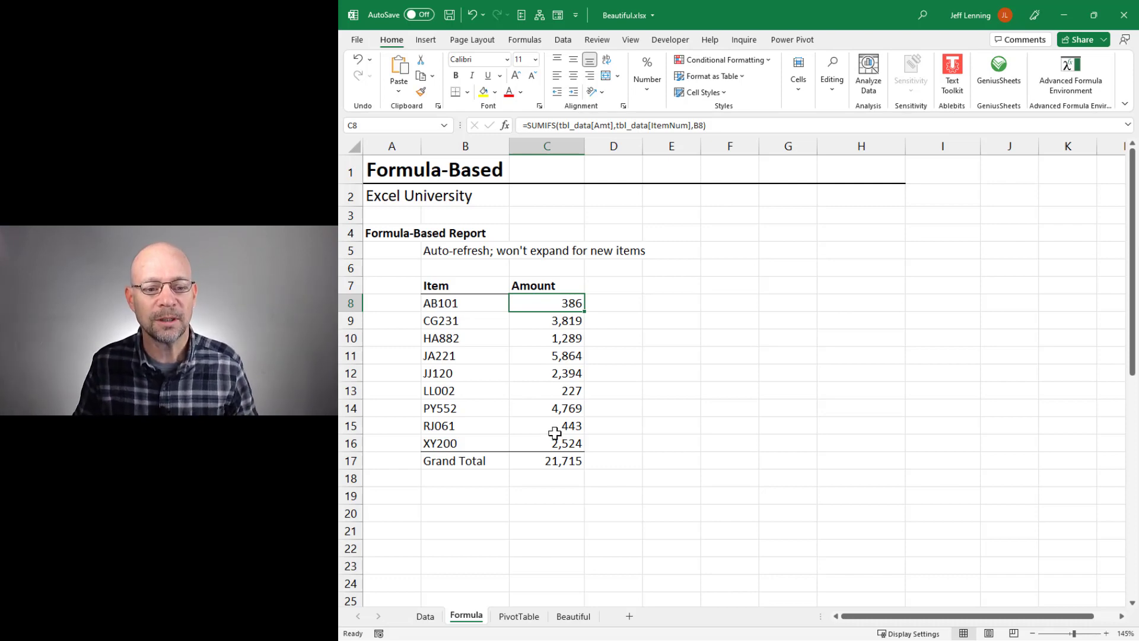
left_click_drag(555, 305, 558, 444)
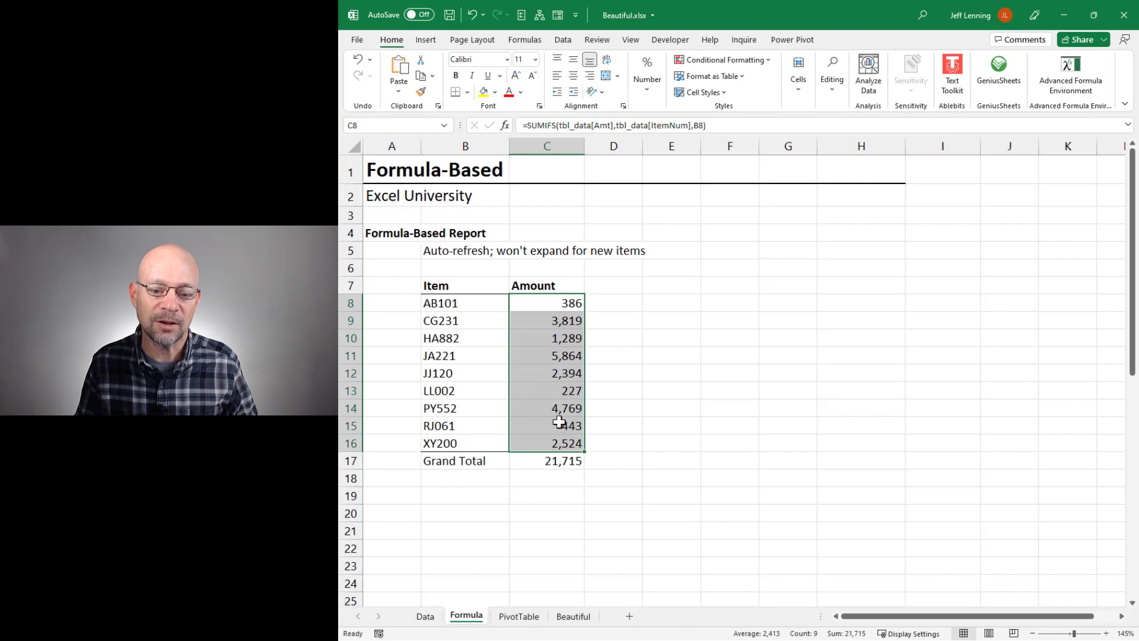
Step: Compare the source table on the Data sheet with the item labels of the report on the Formula sheet
left_click(426, 617)
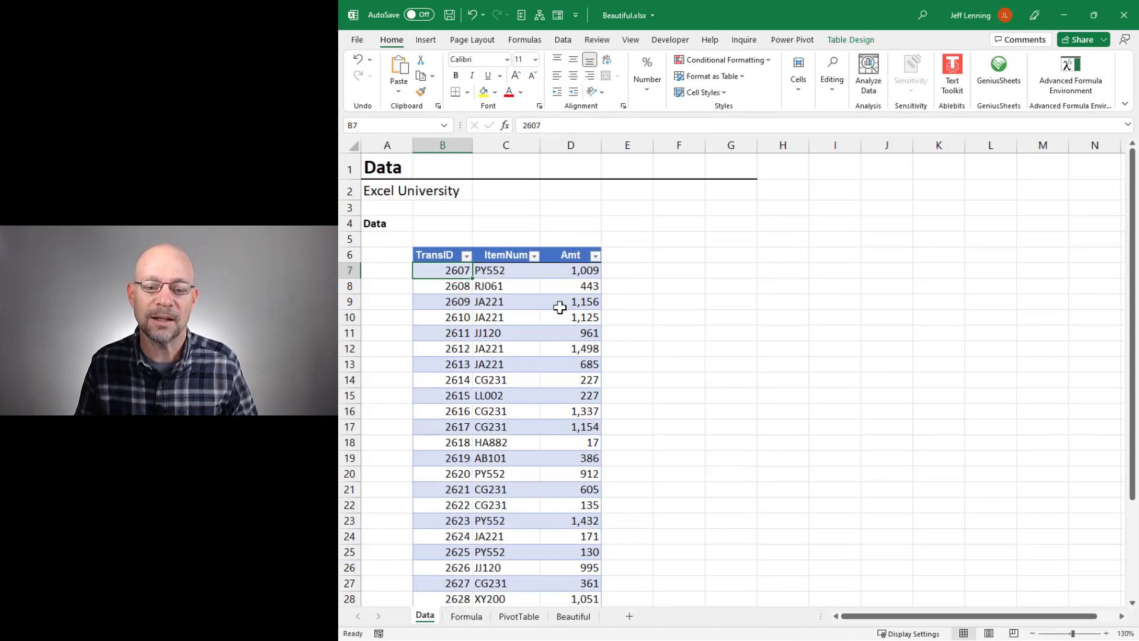
left_click(468, 617)
left_click(626, 353)
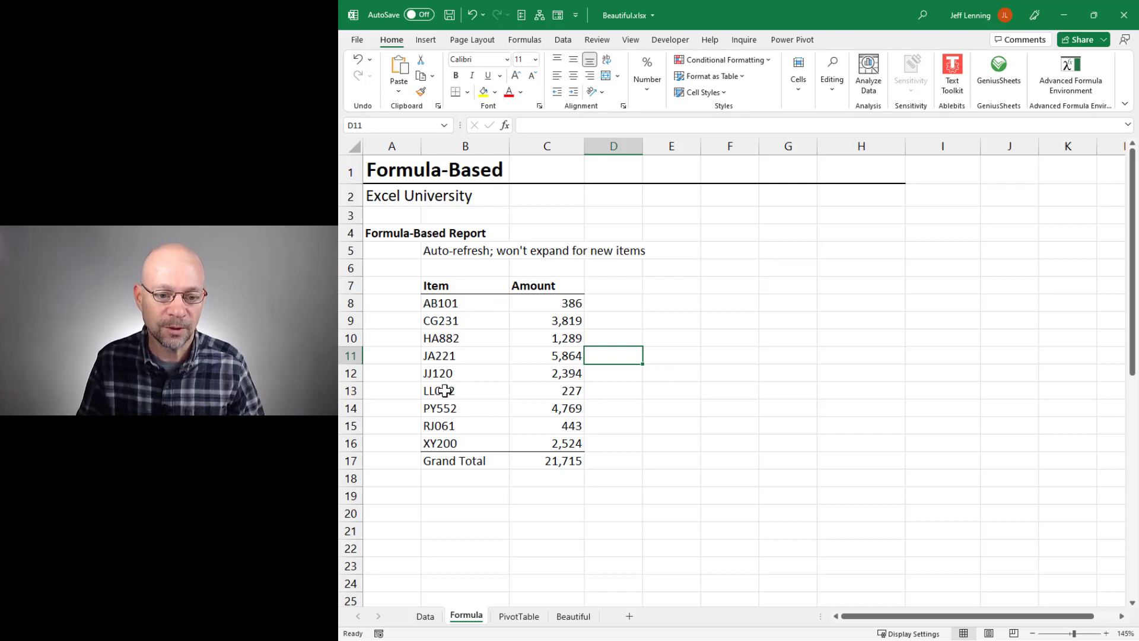
left_click_drag(472, 304, 474, 444)
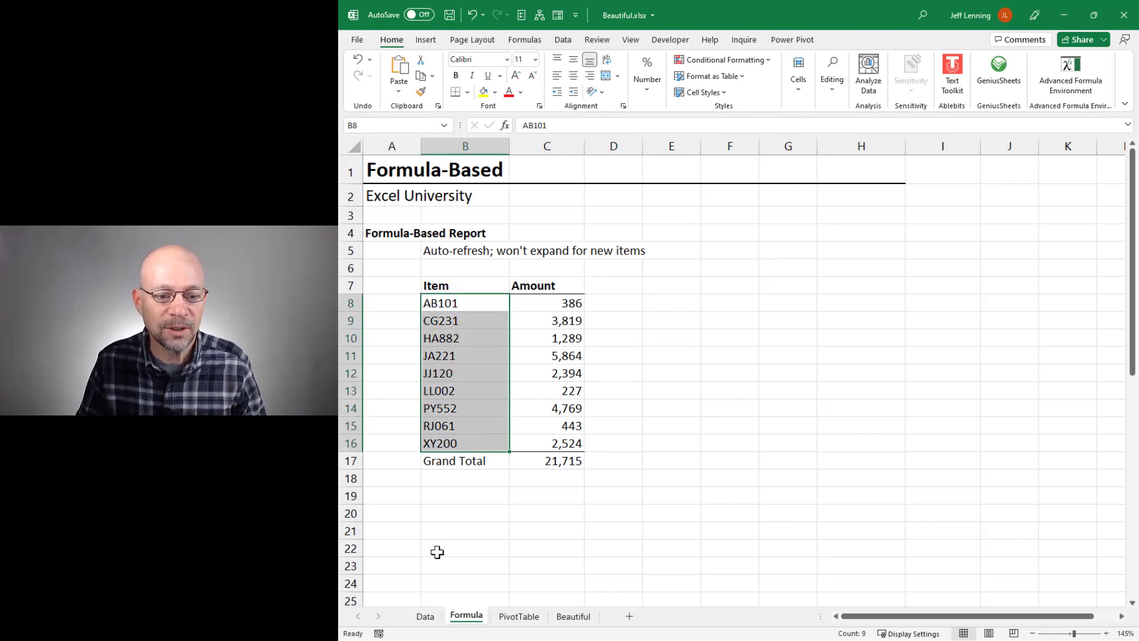
left_click(425, 616)
scroll(521, 482, "down", 2)
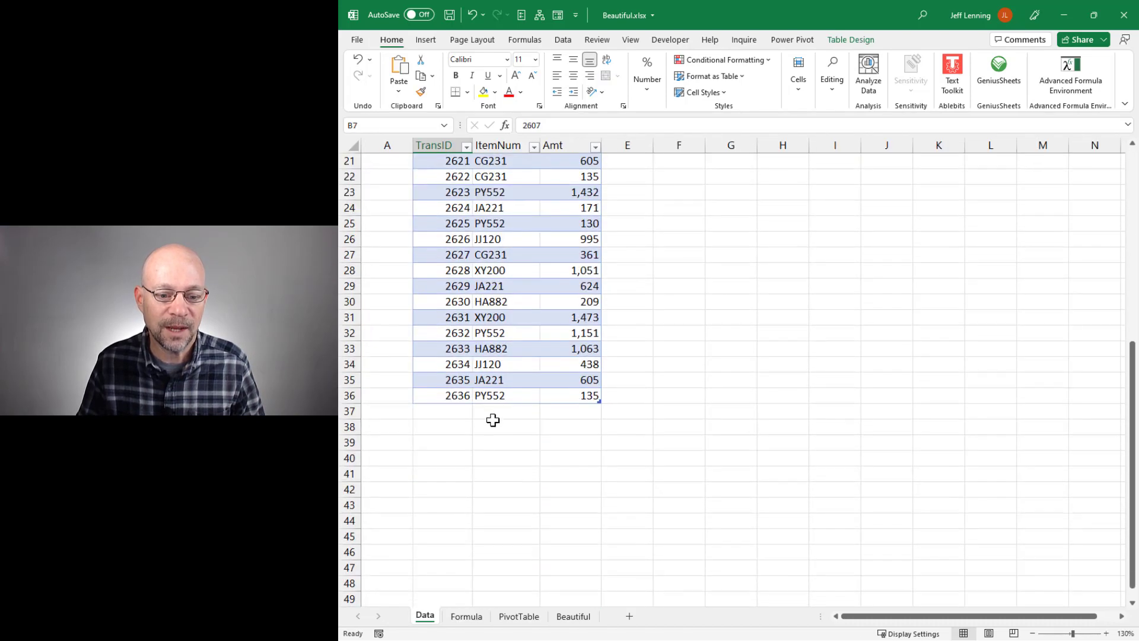
left_click(499, 414)
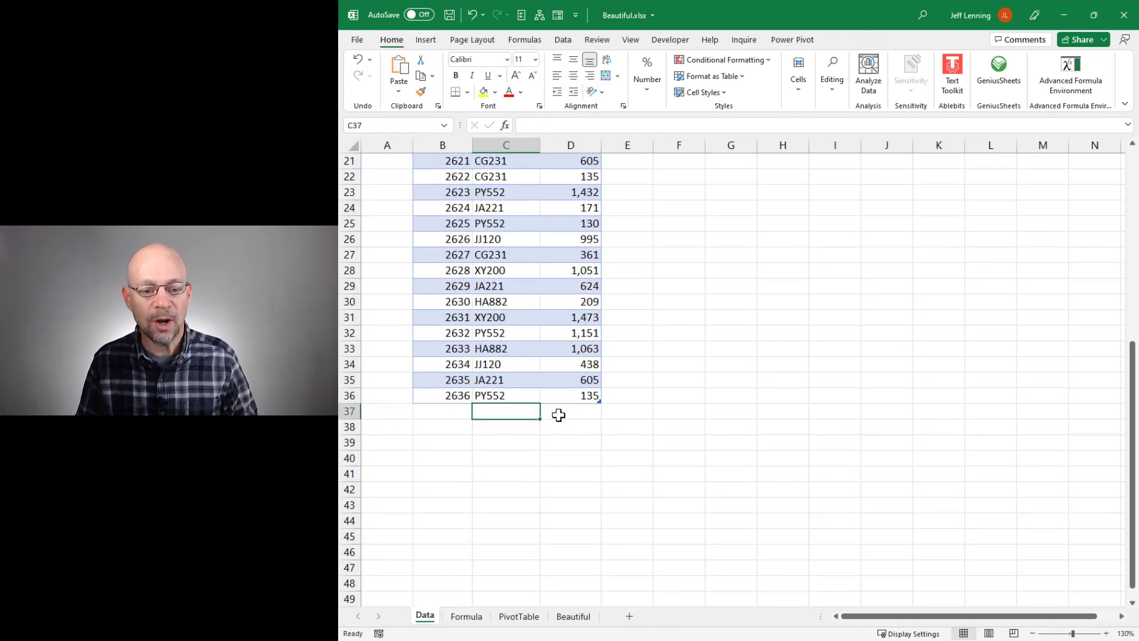
left_click(474, 616)
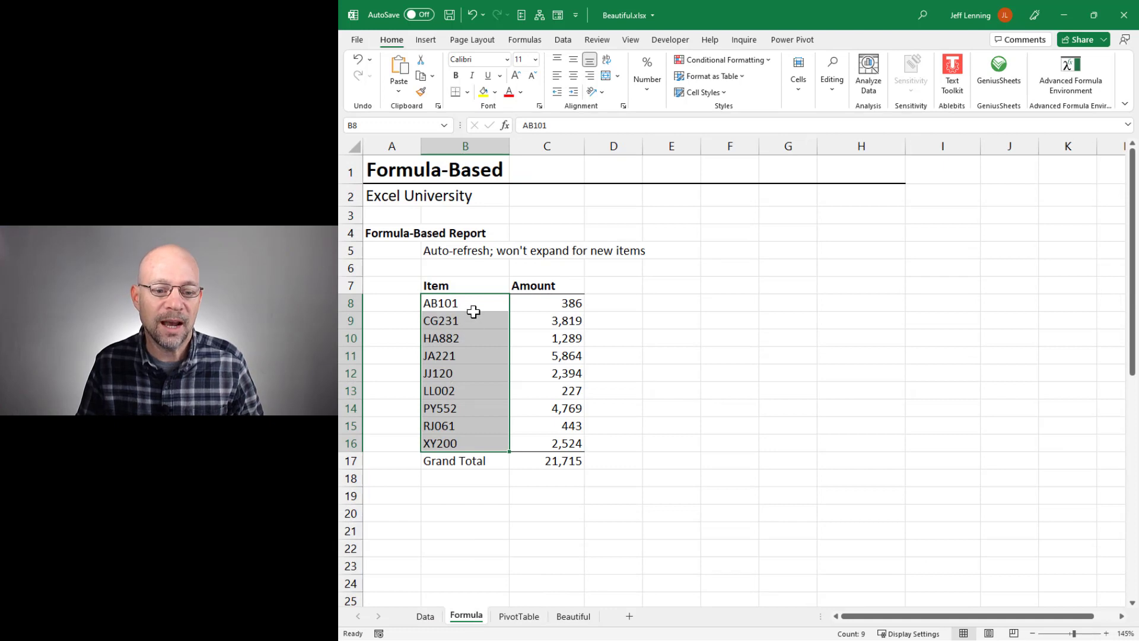
left_click_drag(473, 303, 472, 442)
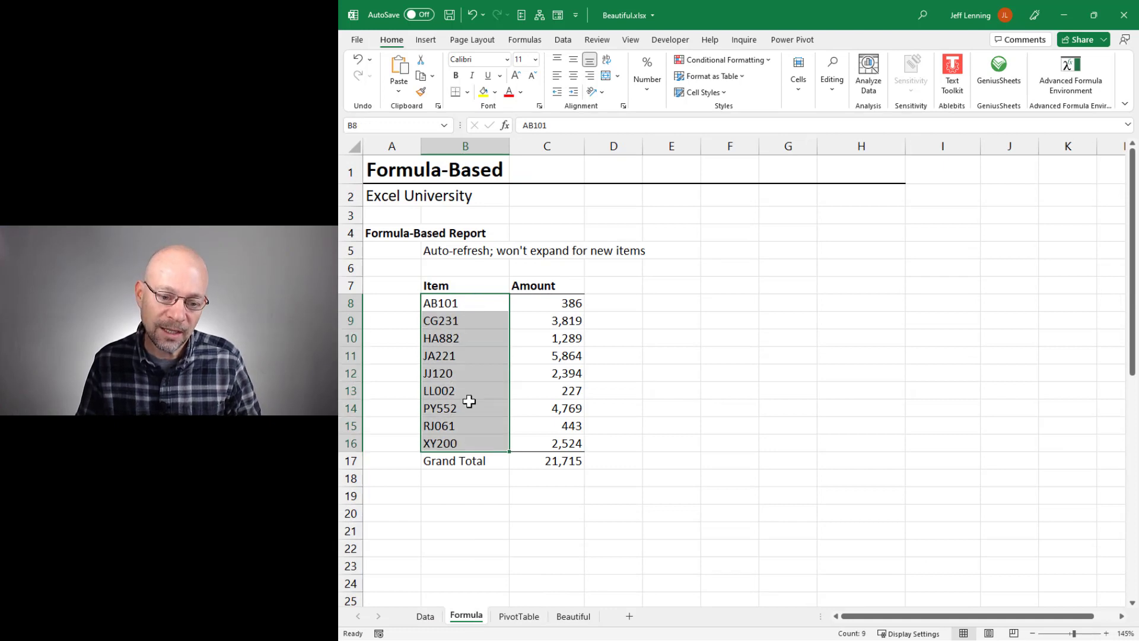
left_click(470, 305)
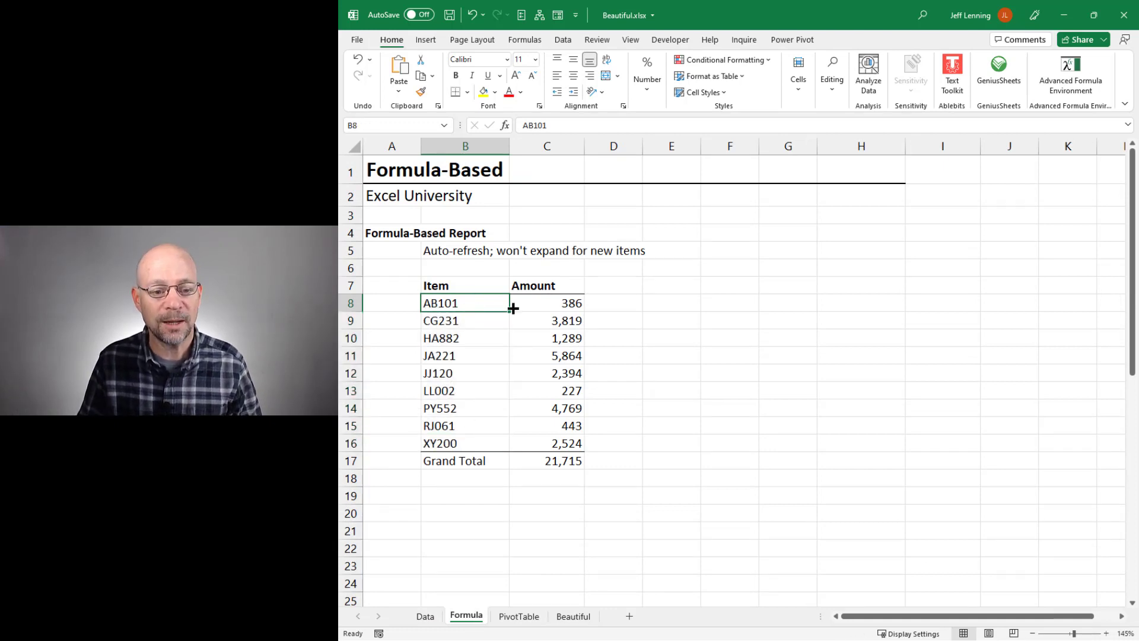
Step: Append a record with ItemNum AB101 and Amt 1000 in row 37 of the Data sheet, and check the Formula sheet's report
left_click(428, 616)
type("AB1")
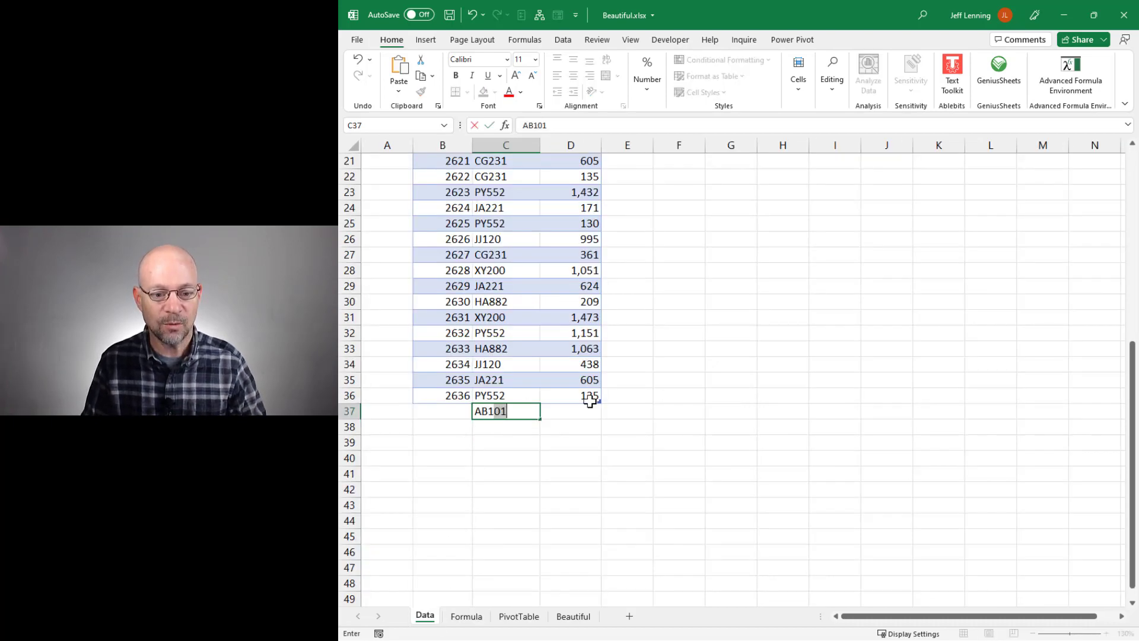
key("Tab")
type("1000")
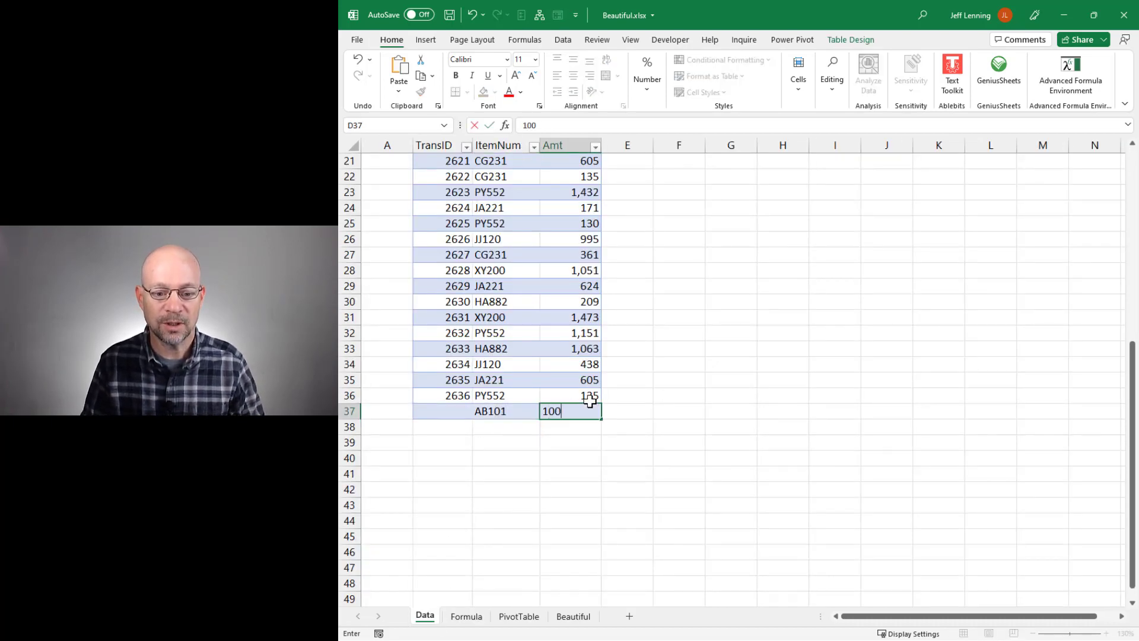
key("Return")
left_click(466, 616)
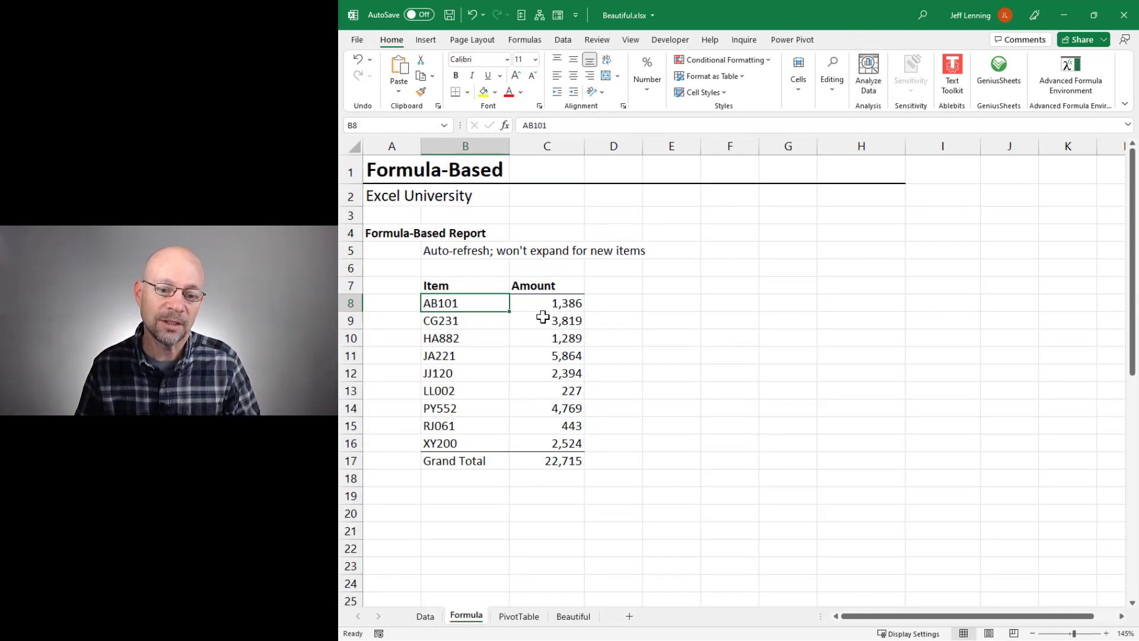
Step: Delete the AB101 test record in row 37 of the Data sheet and return to the Formula sheet
left_click(425, 616)
left_click(349, 411)
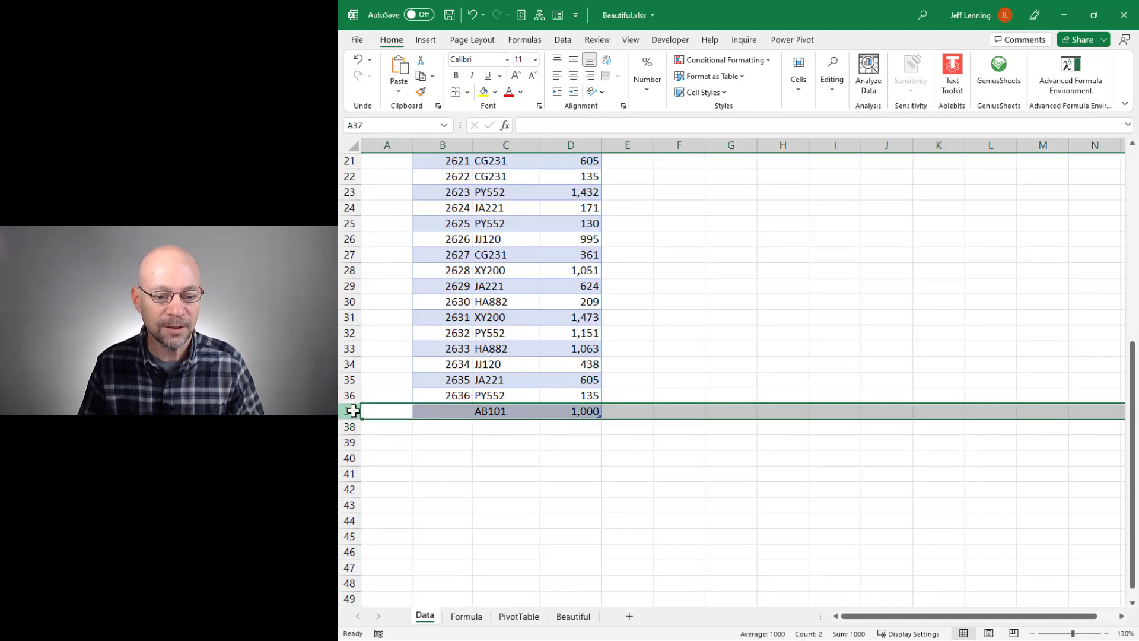
key("ctrl+minus")
left_click(493, 458)
left_click(478, 620)
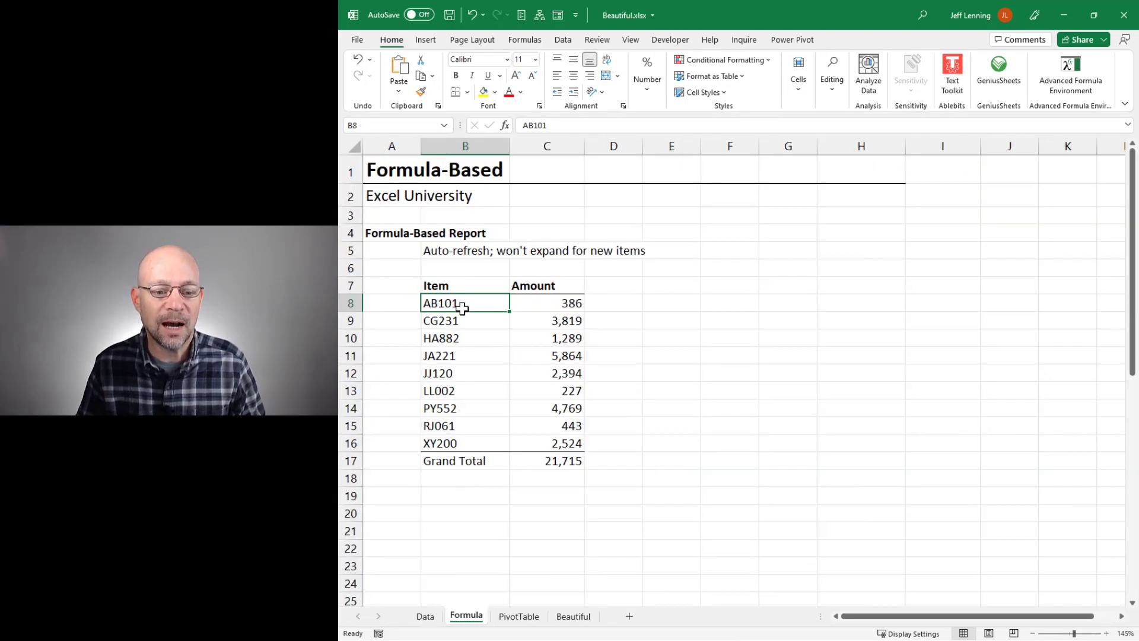
Step: Check the report's item labels in B8:B16 against the records at the end of the Data sheet's table
left_click_drag(463, 307, 453, 447)
left_click(425, 616)
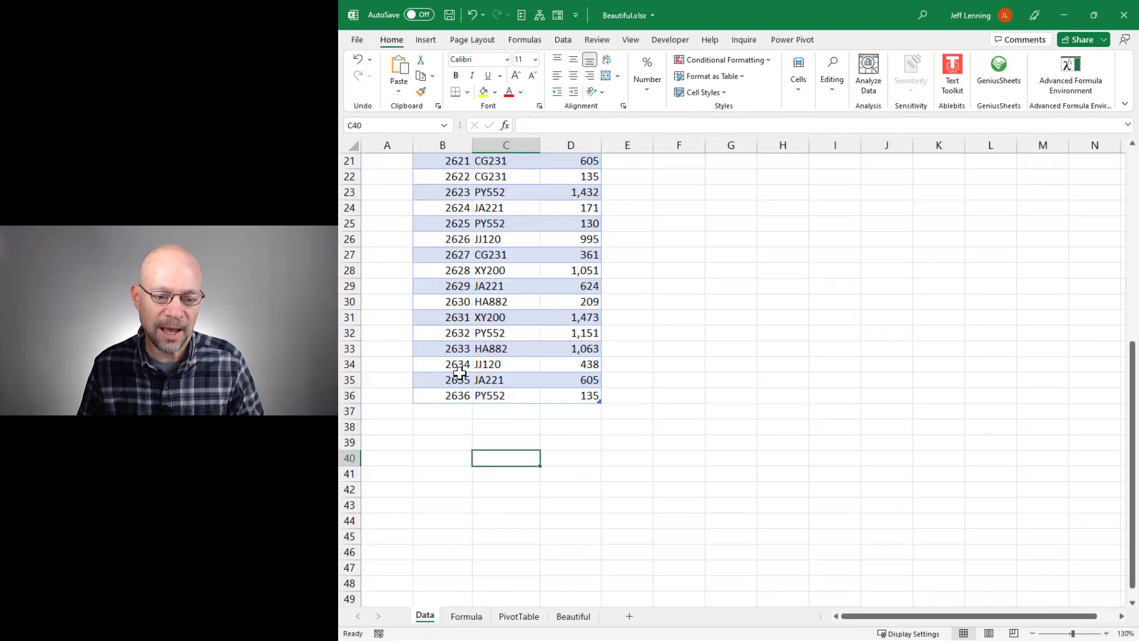
left_click(466, 617)
key("shift+Up")
key("shift+Up")
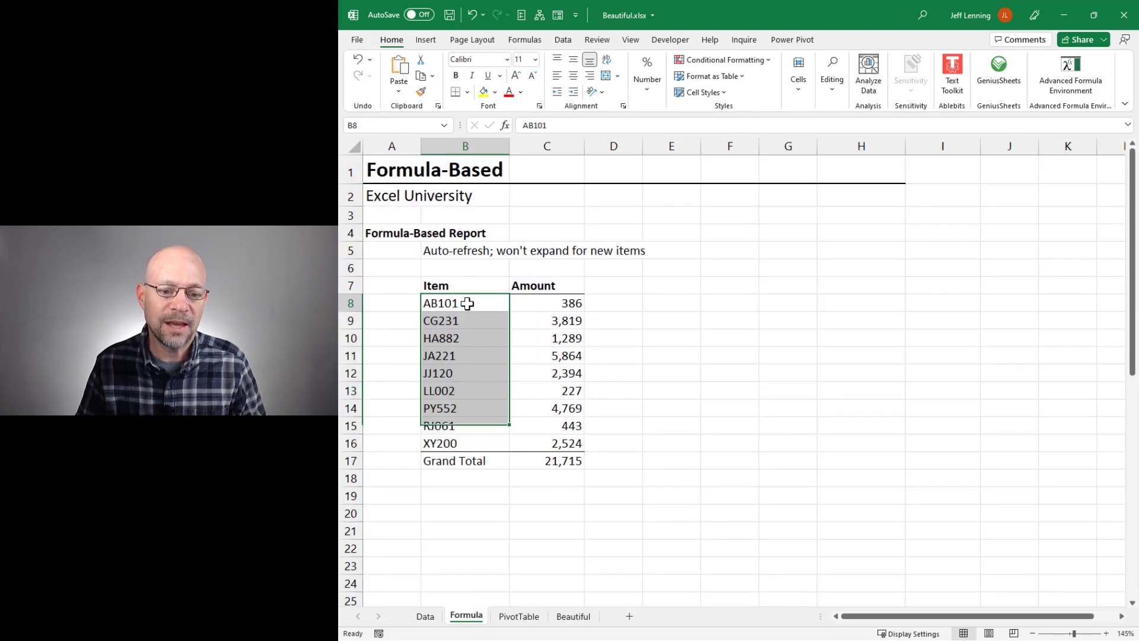
left_click(467, 303)
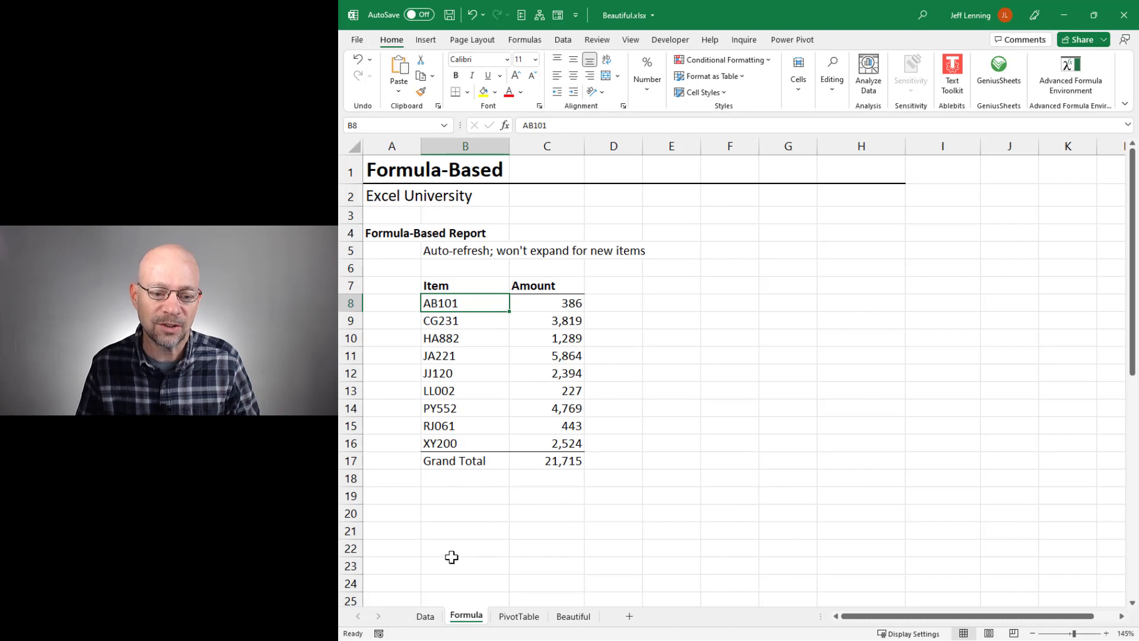
Step: Append a record with ItemNum ZZ500 and Amt 1000 in row 37 of the Data sheet, and check the Formula sheet's report
left_click(425, 617)
left_click(513, 409)
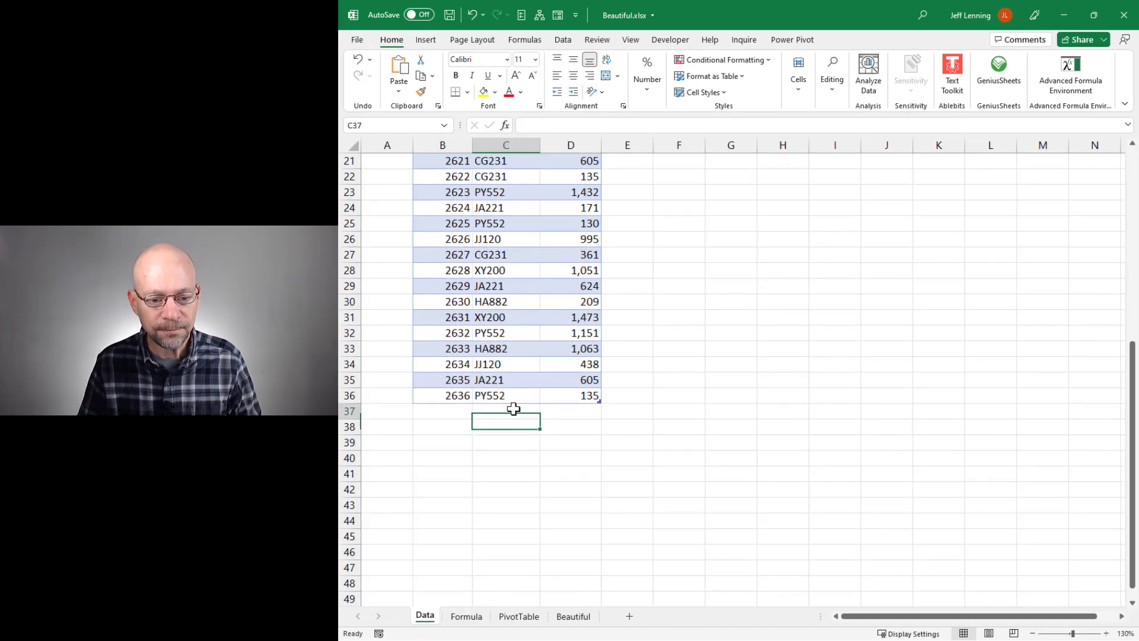
type("zz")
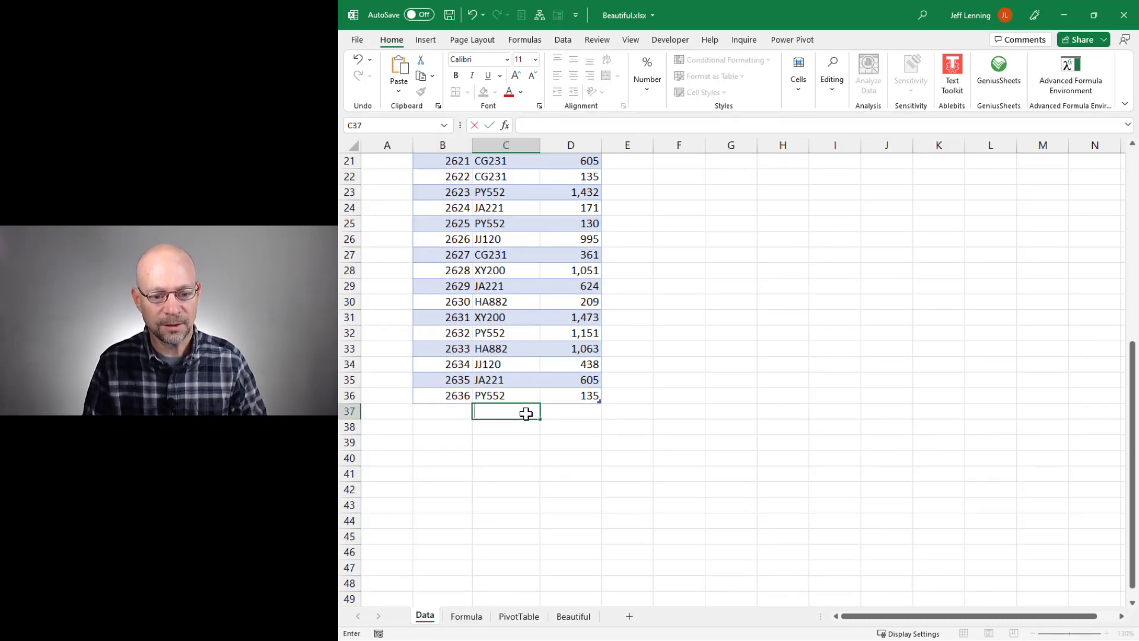
type("Z500")
key("Tab")
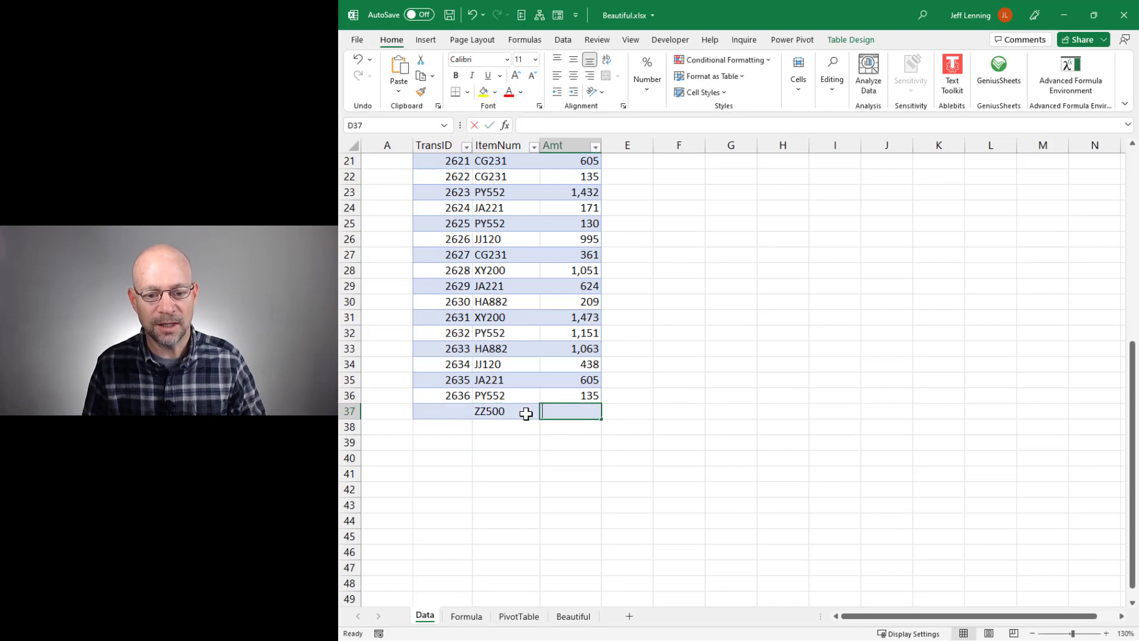
type("1000")
key("Return")
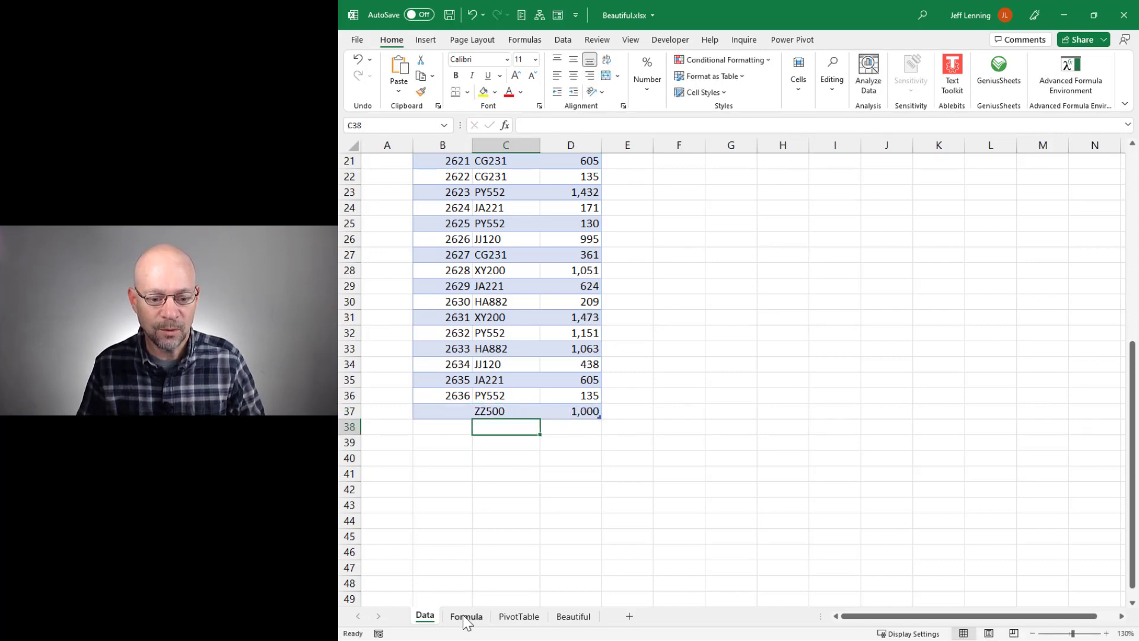
left_click(466, 617)
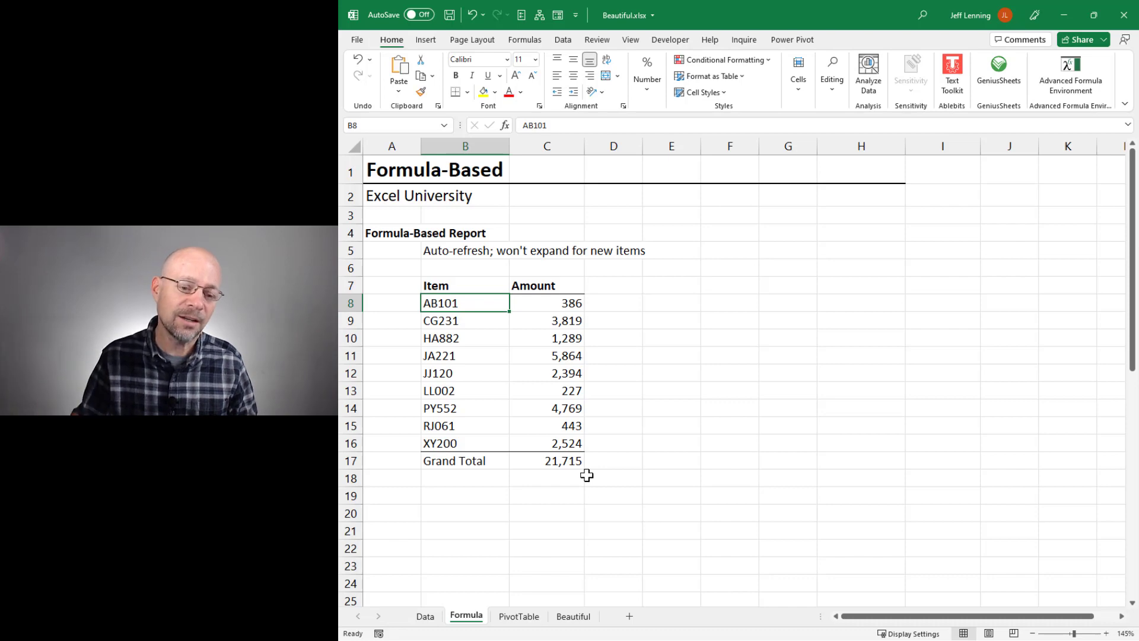
right_click(352, 443)
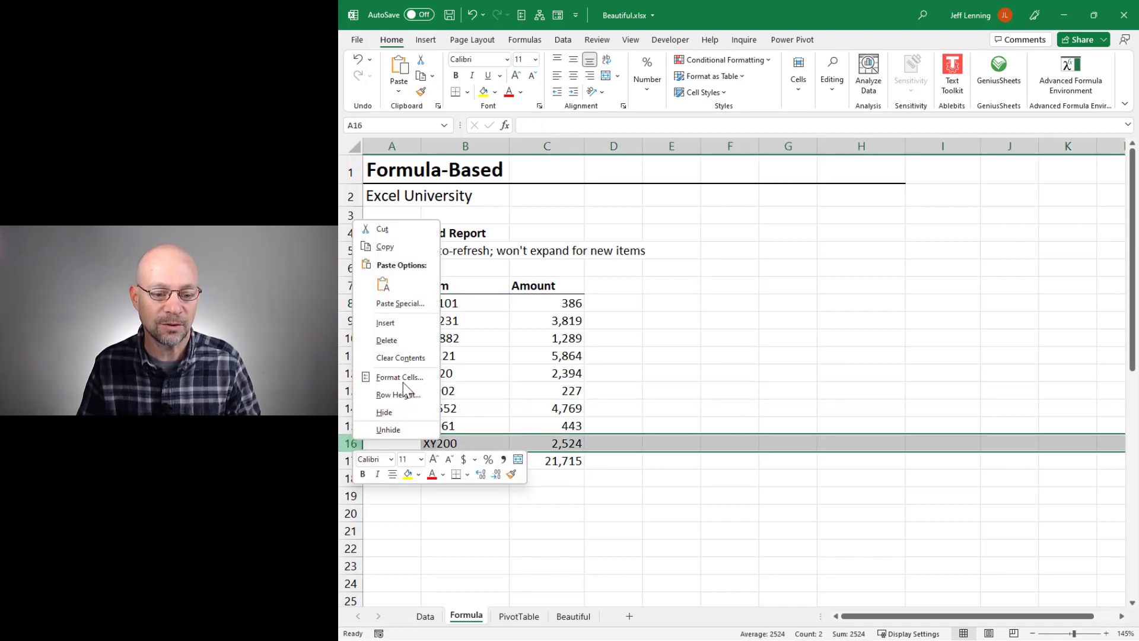
key("Escape")
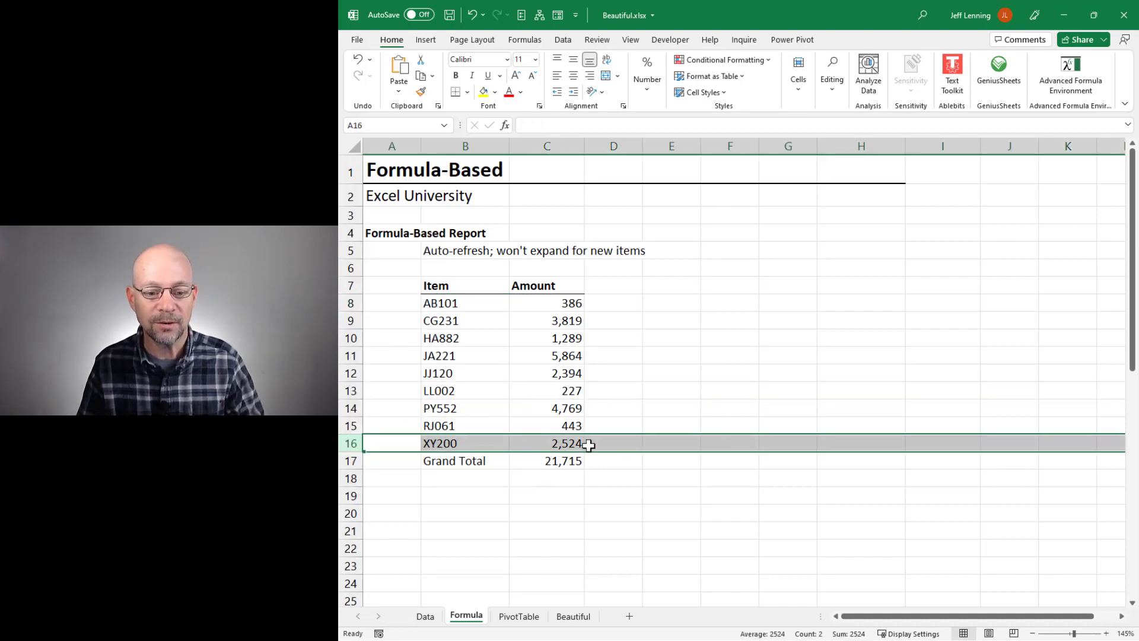
left_click(604, 506)
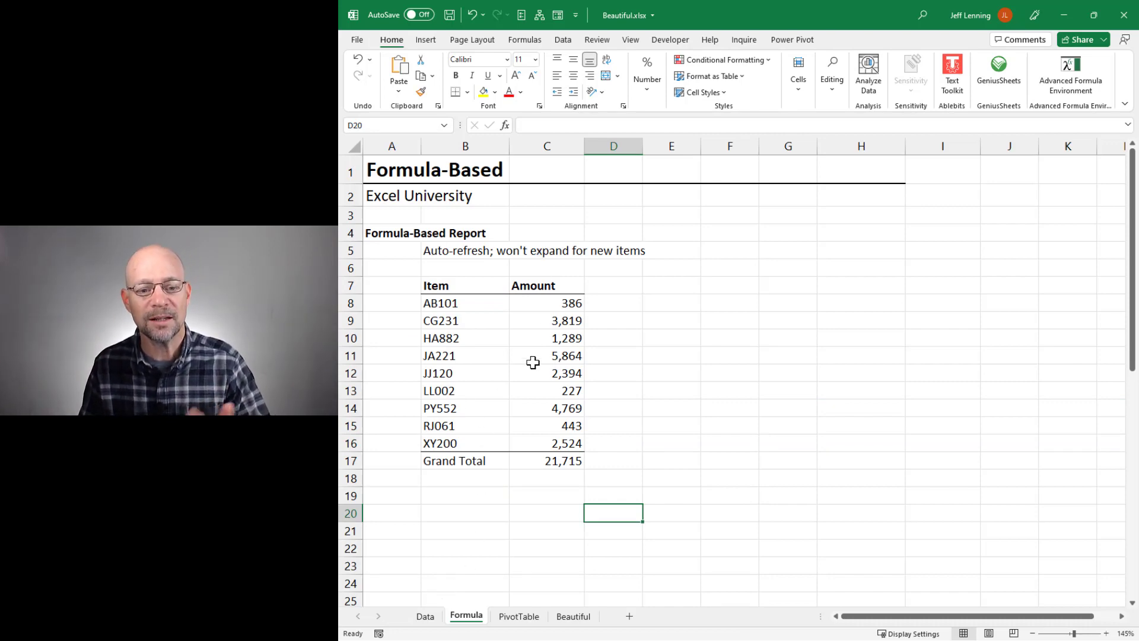
Step: Delete the ZZ500 test record in row 37 of the Data sheet
left_click(425, 616)
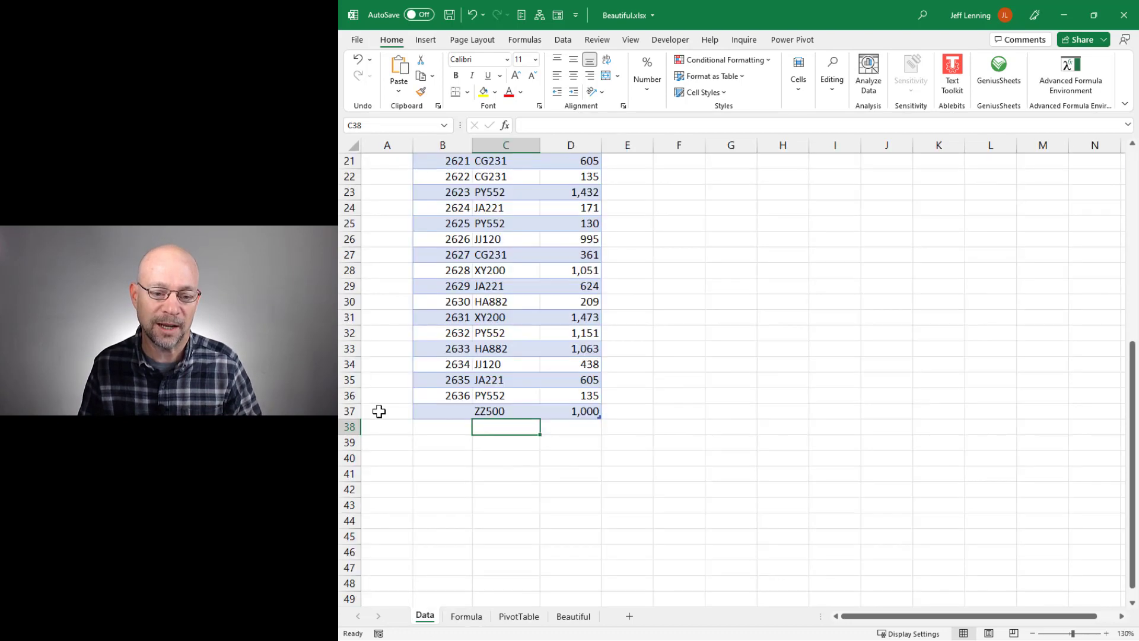
left_click(356, 415)
key("ctrl+minus")
left_click(505, 474)
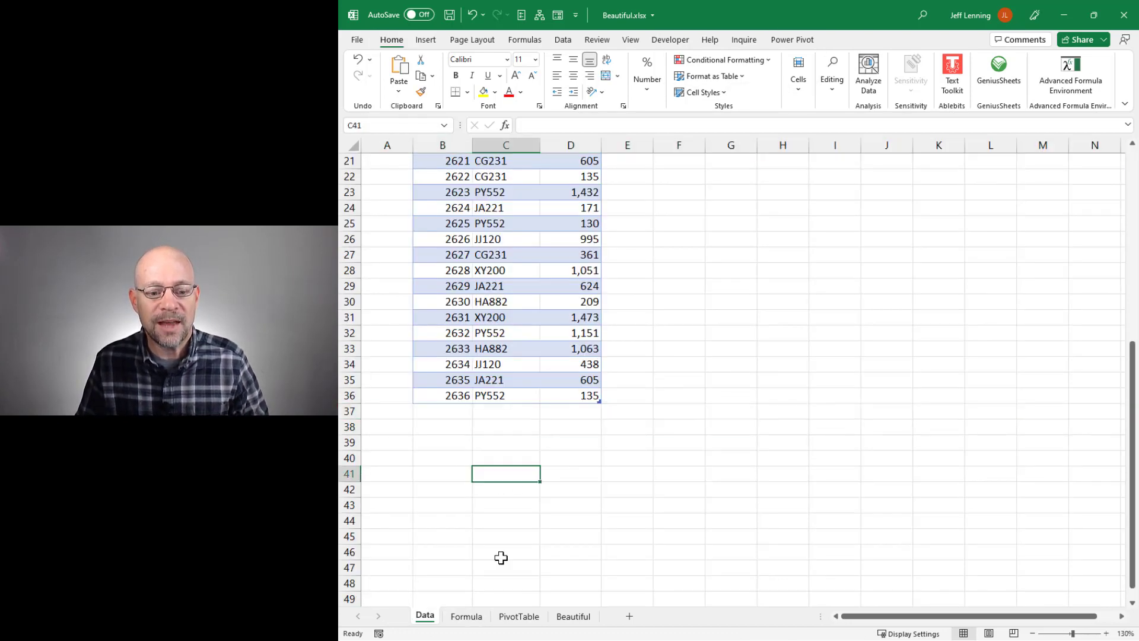
Step: Compare the PivotTable sheet's report with the Data sheet's table, and refresh the PivotTable
left_click(518, 617)
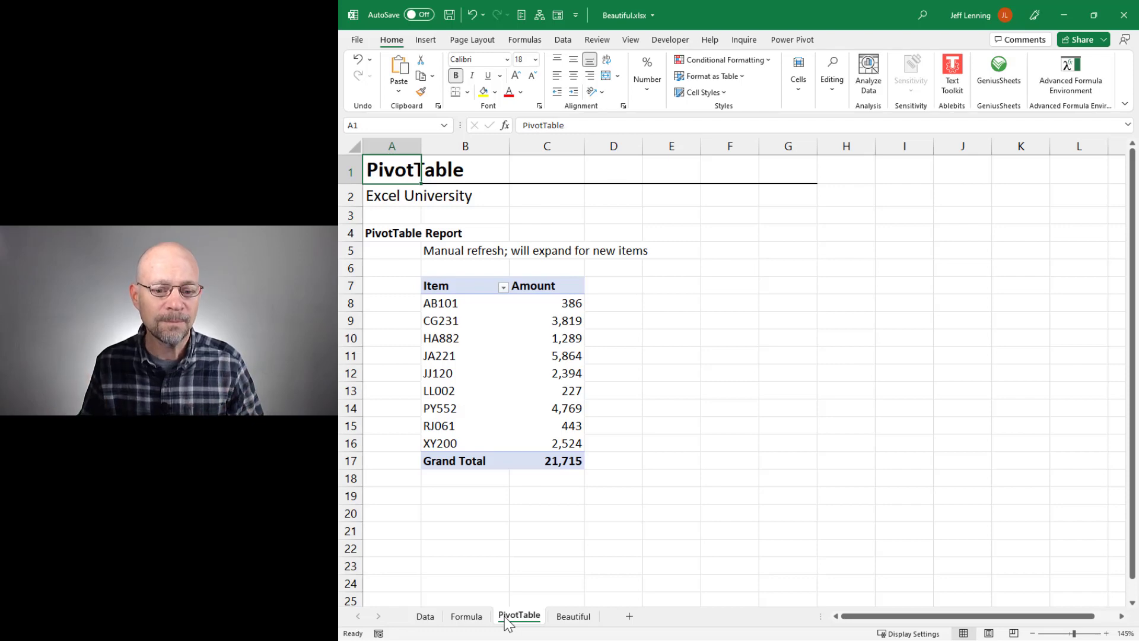
left_click(430, 621)
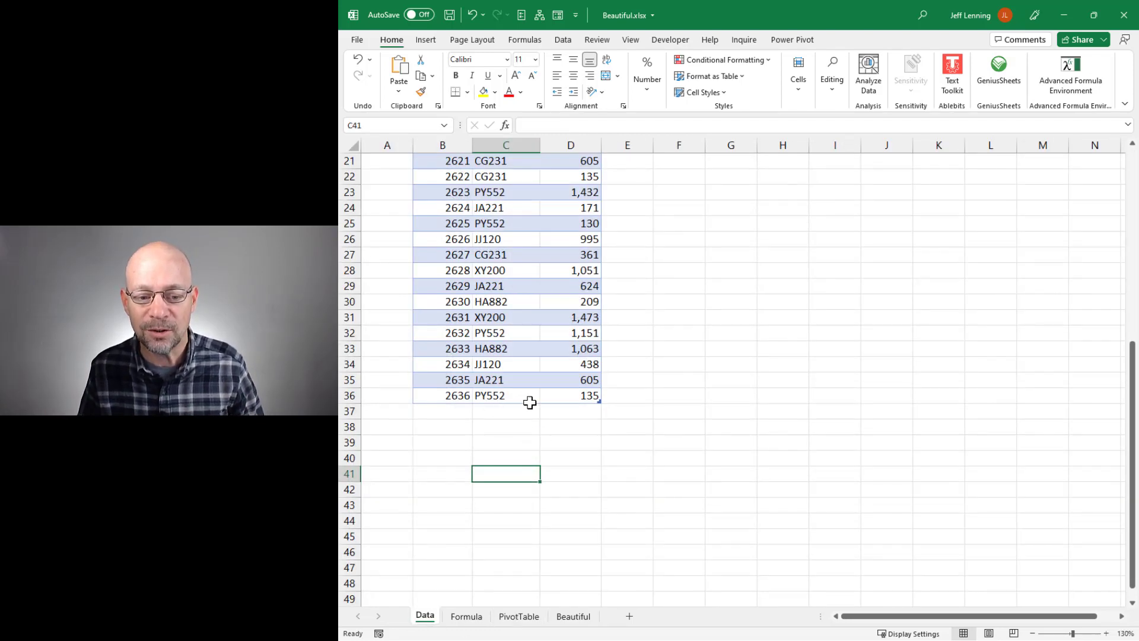
left_click(519, 618)
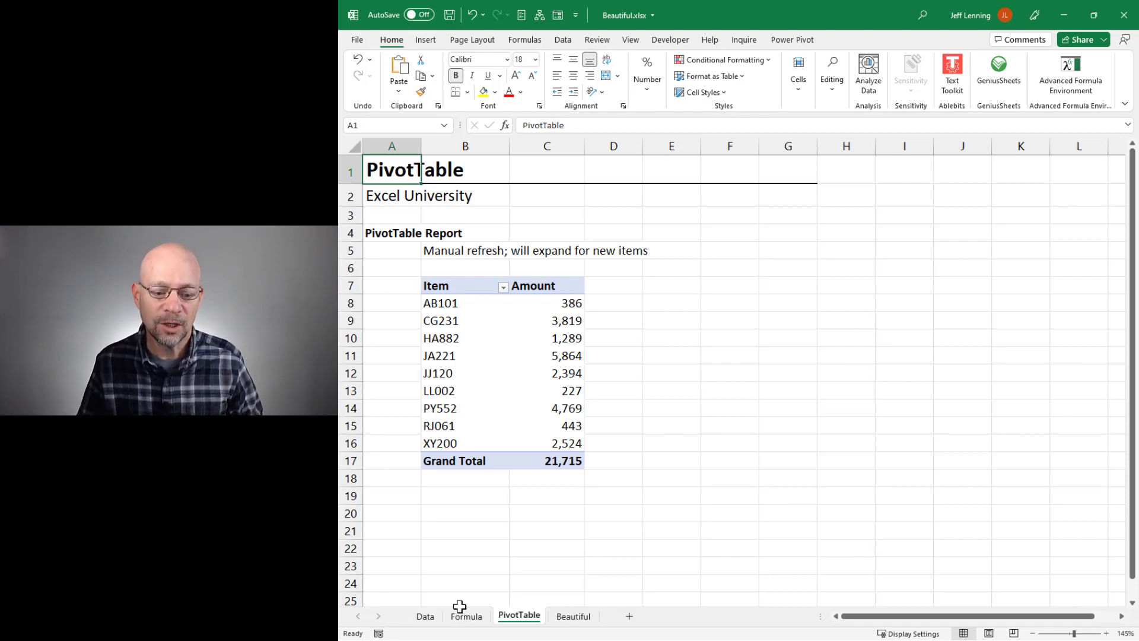
left_click(425, 616)
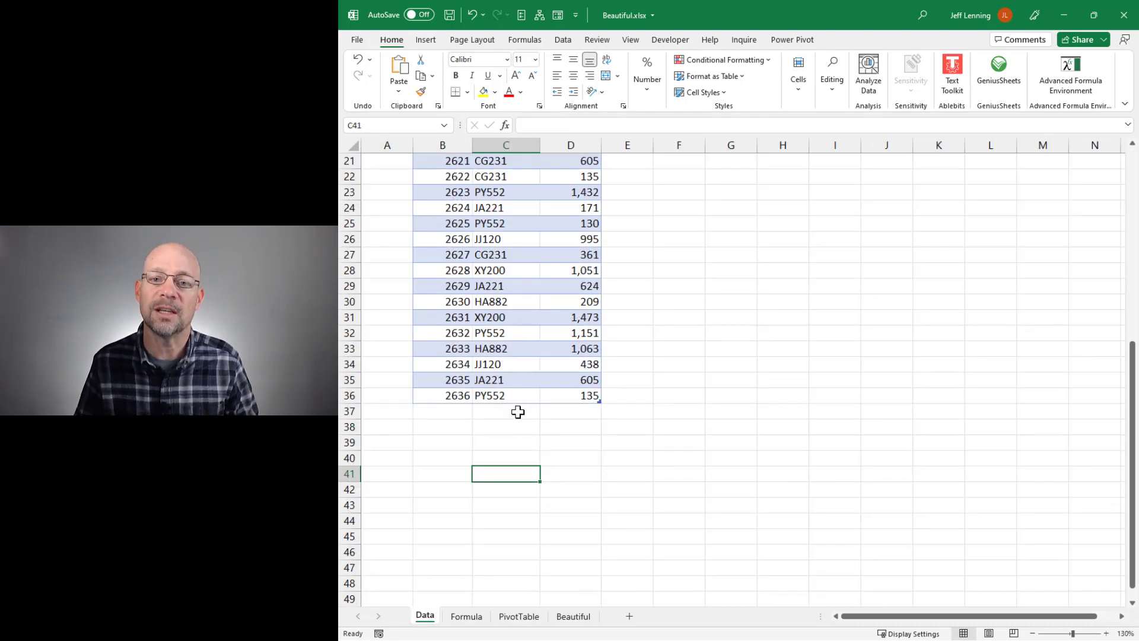
left_click(509, 617)
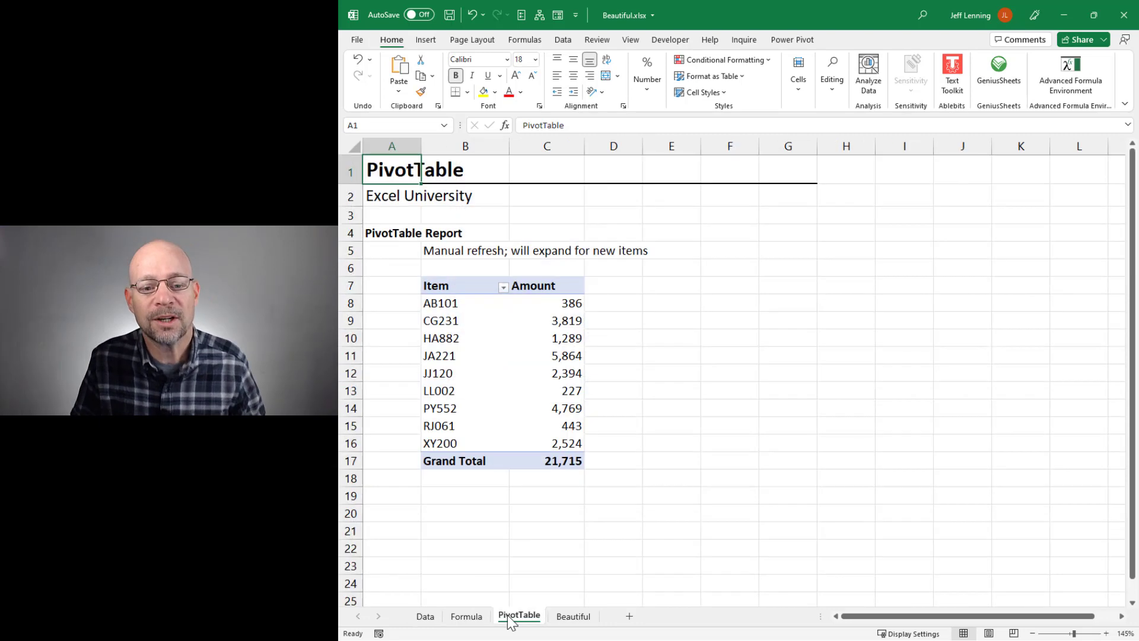
mouse_move(564, 310)
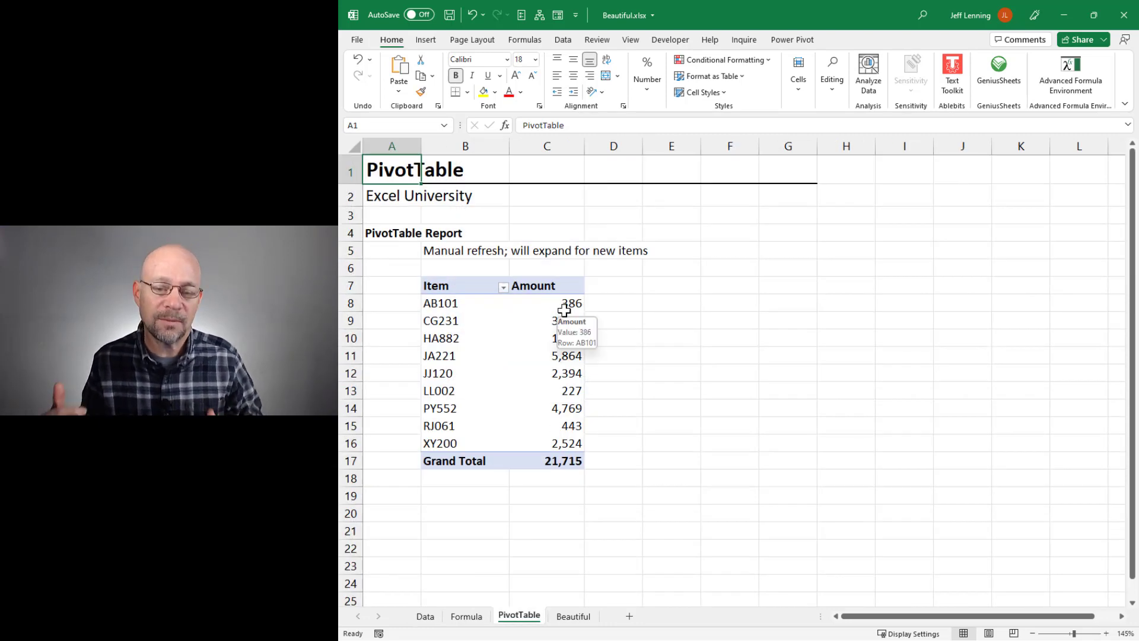
right_click(565, 304)
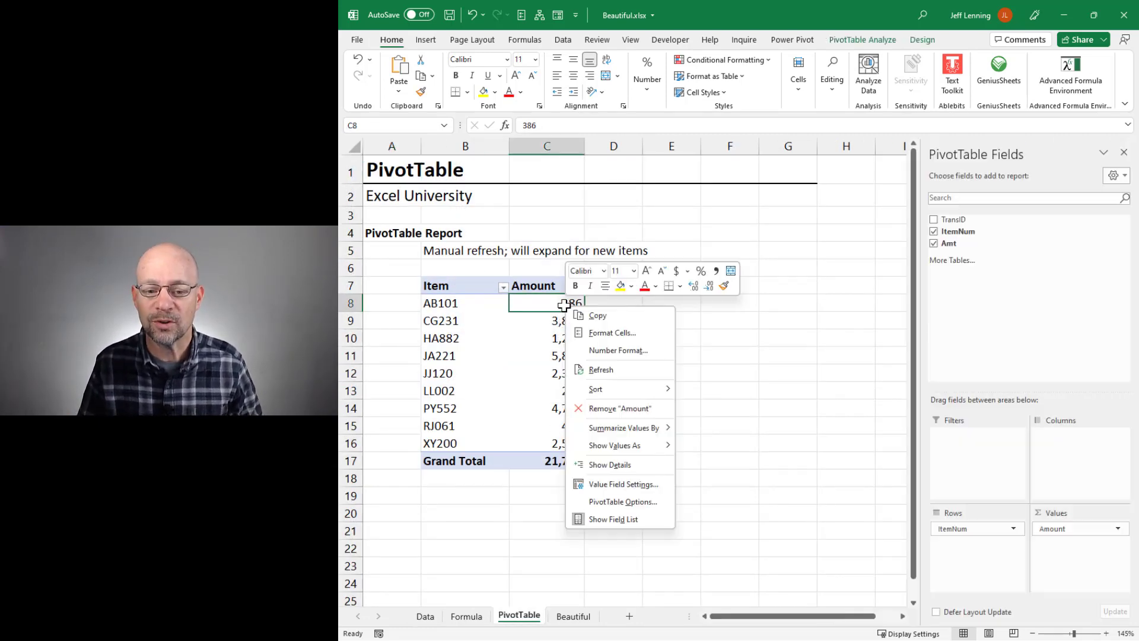
left_click(593, 366)
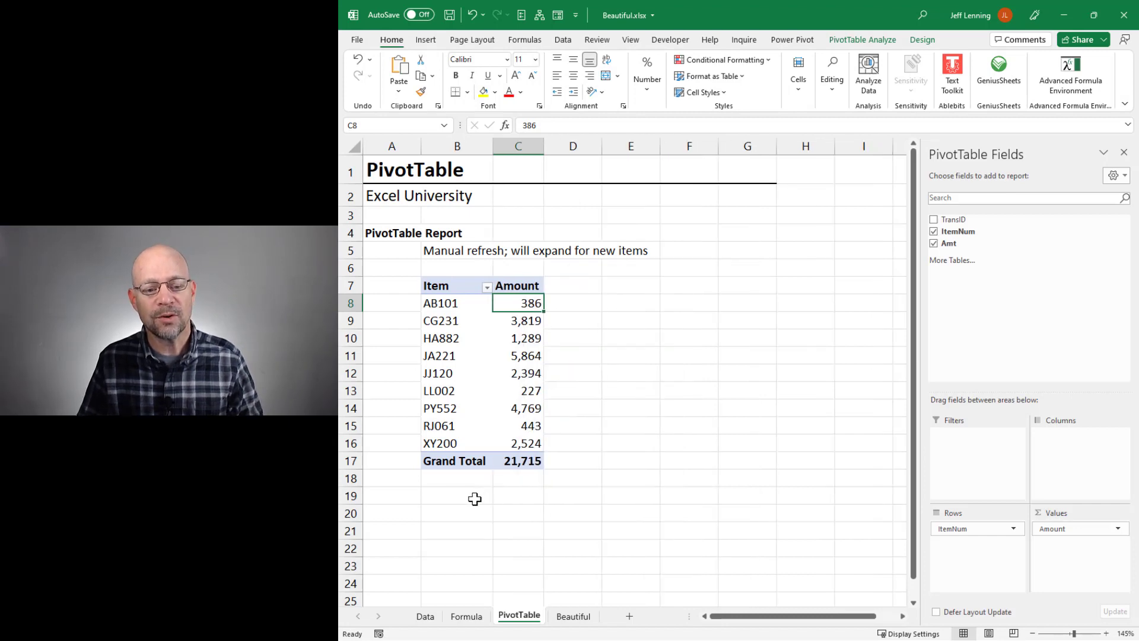
Step: Append a record with ItemNum ZZ400 and Amt 1000 in row 37 of the Data sheet
left_click(425, 616)
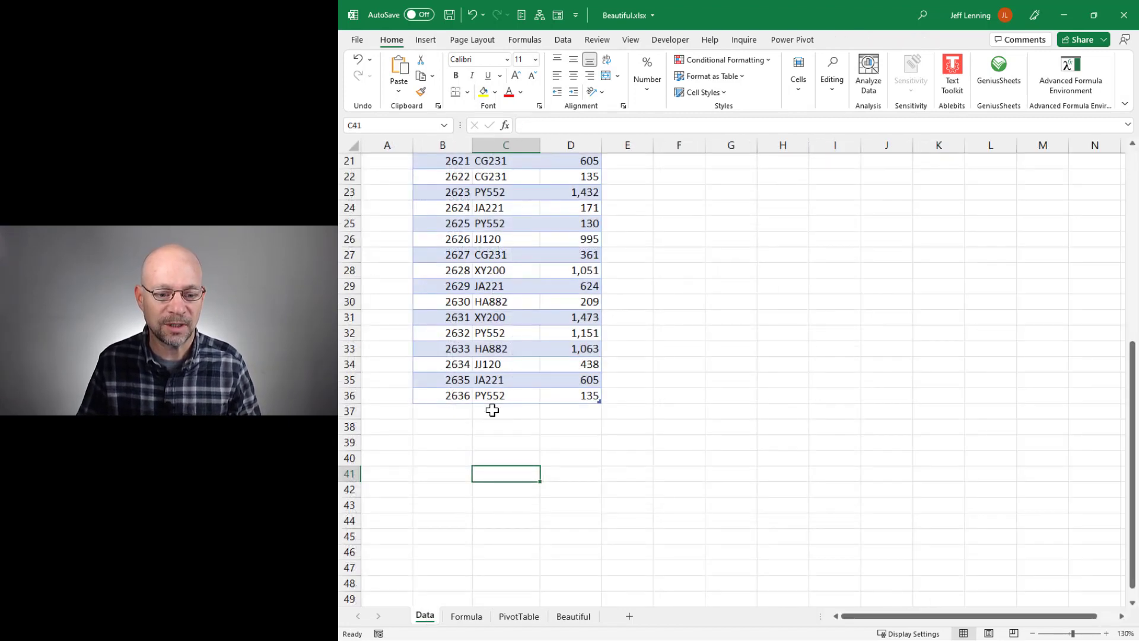
left_click(490, 411)
type("ZZ400")
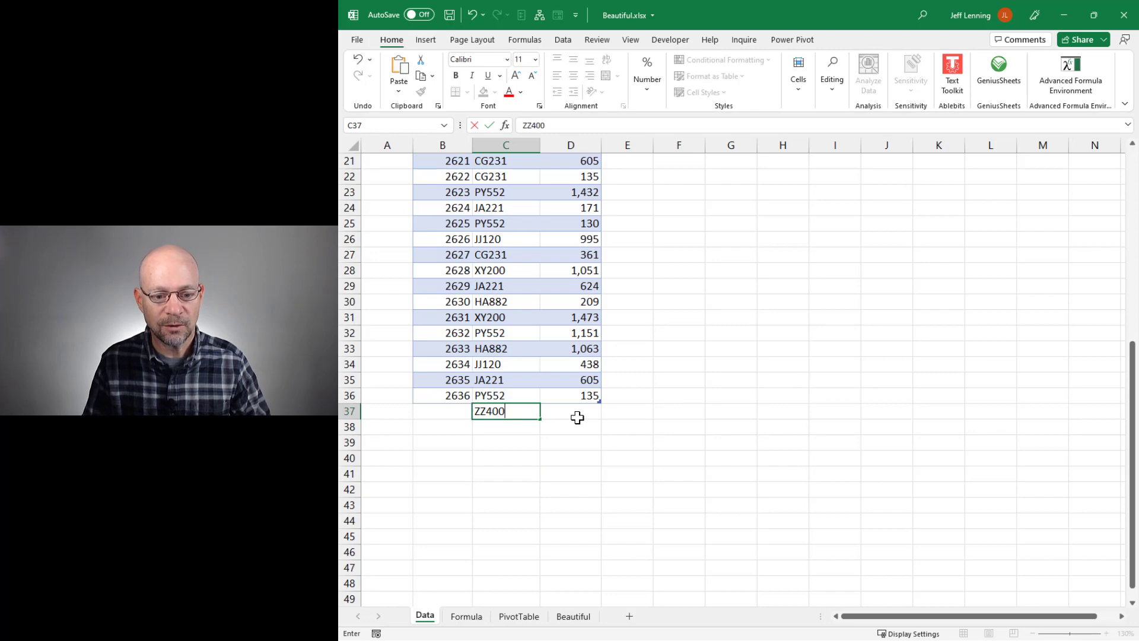
key("Tab")
type("1000")
key("Return")
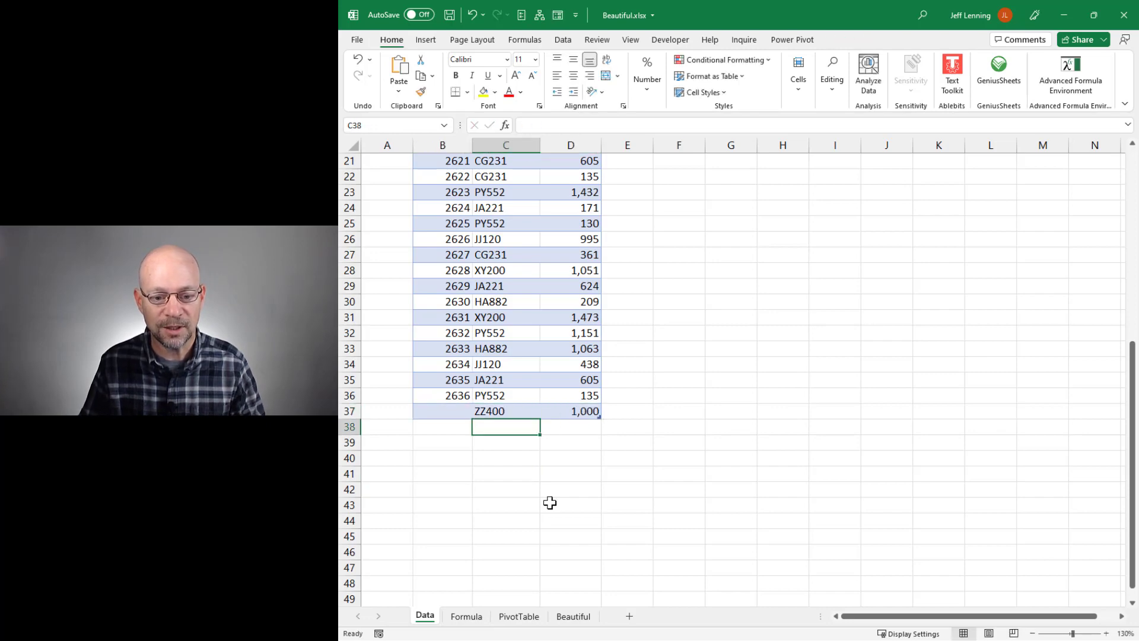
Step: Refresh the report on the PivotTable sheet to include the ZZ400 record
left_click(514, 617)
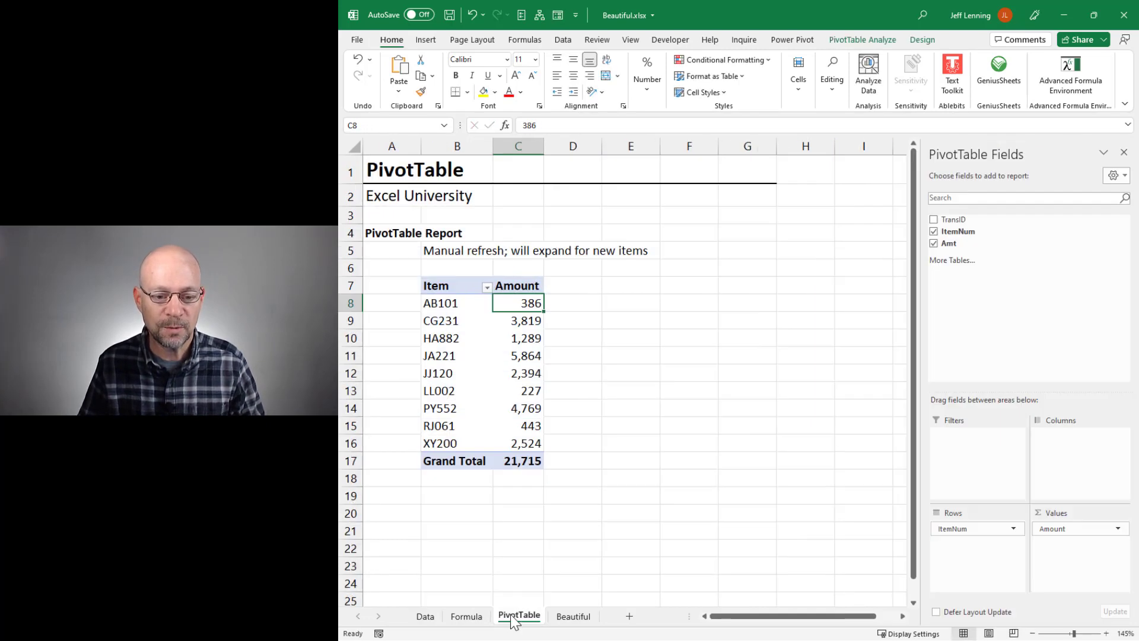
right_click(524, 304)
left_click(559, 370)
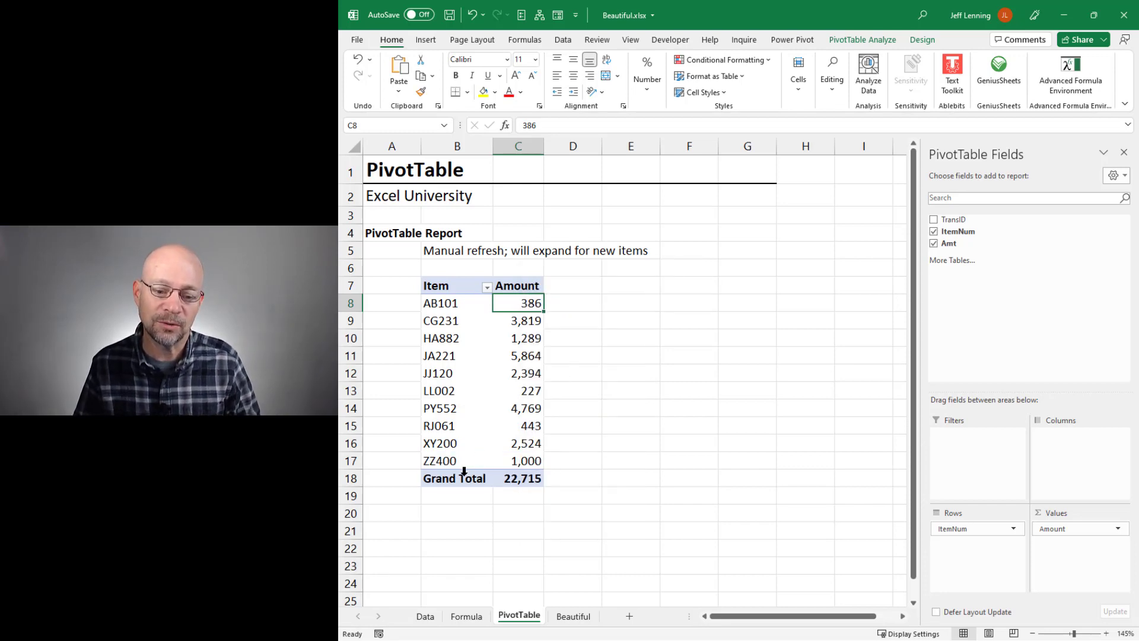
Step: Delete the ZZ400 test record in row 37 of the Data sheet and refresh the PivotTable report
left_click(430, 619)
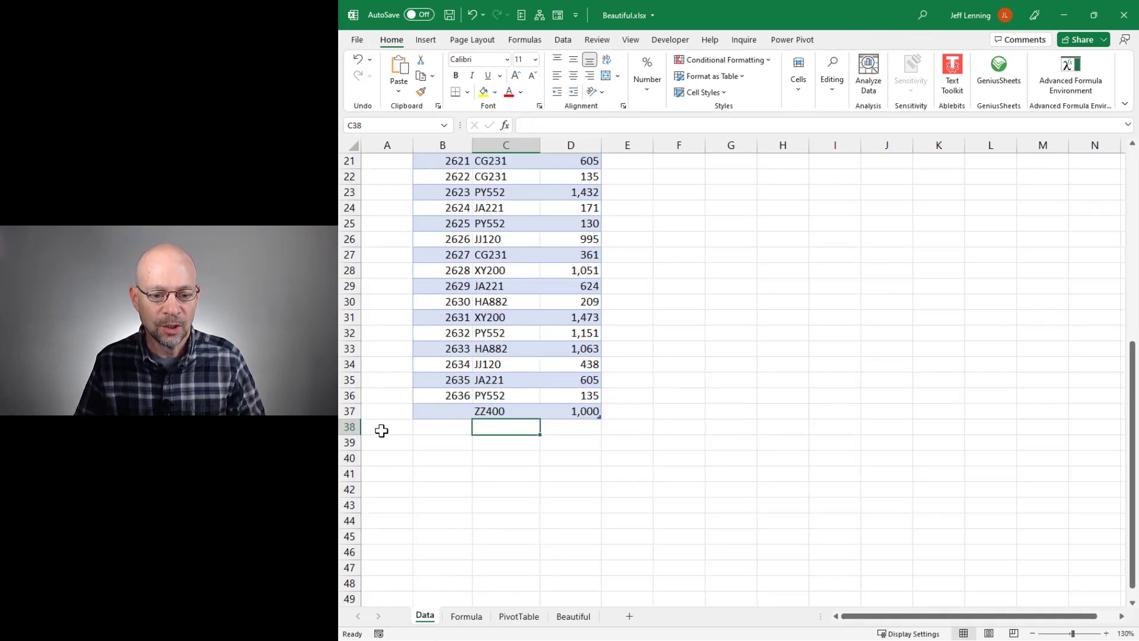
left_click(346, 411)
key("ctrl+minus")
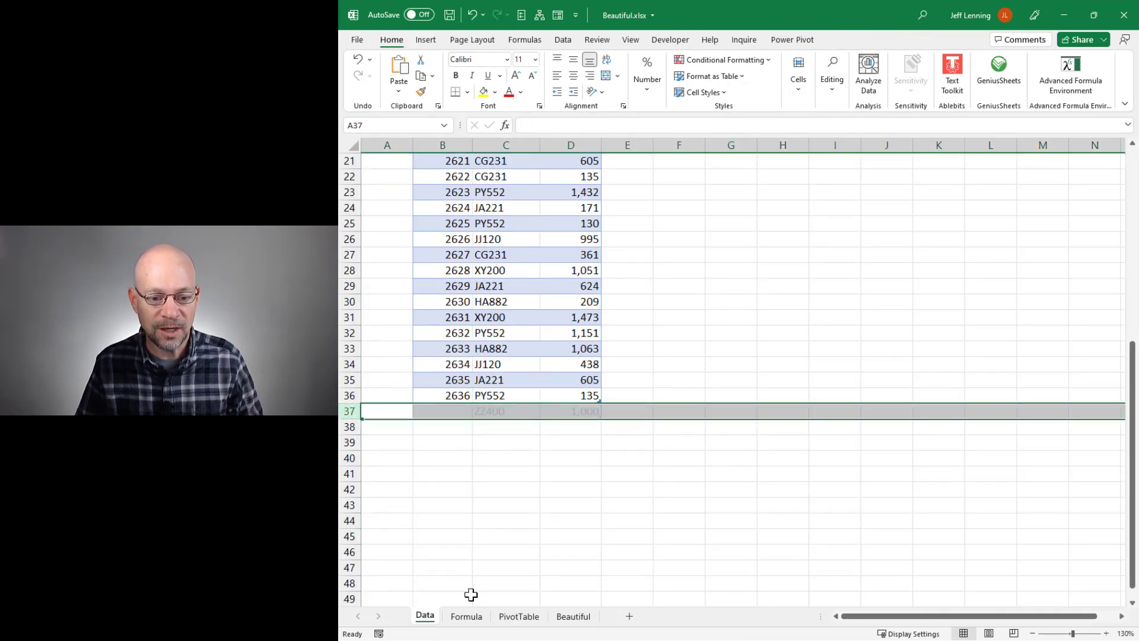
left_click(520, 617)
right_click(526, 357)
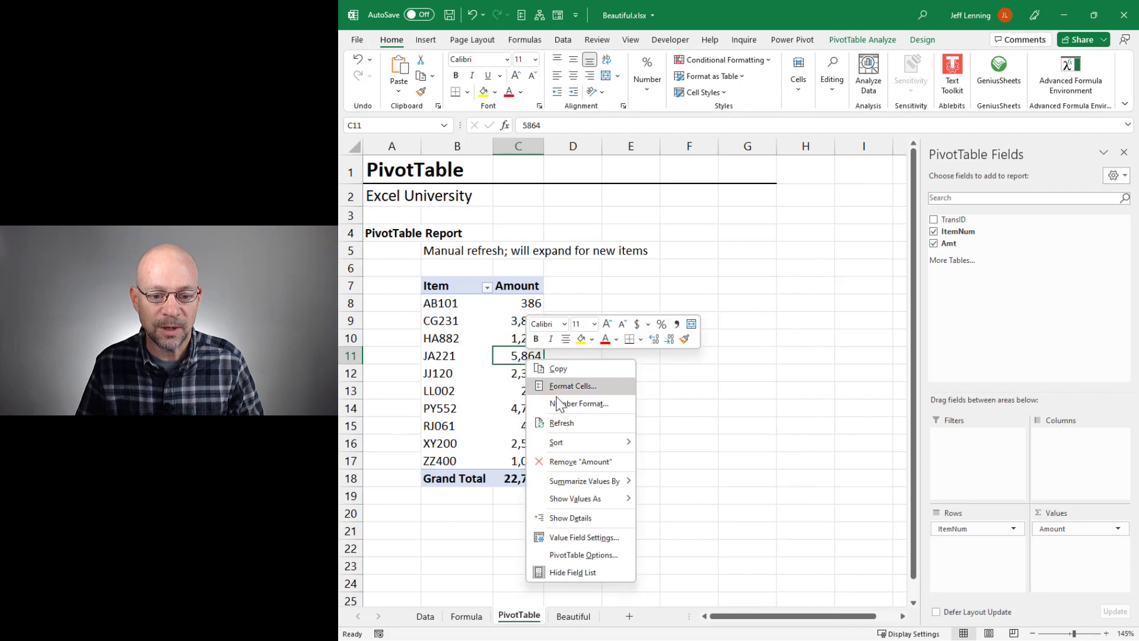
left_click(561, 424)
left_click(584, 463)
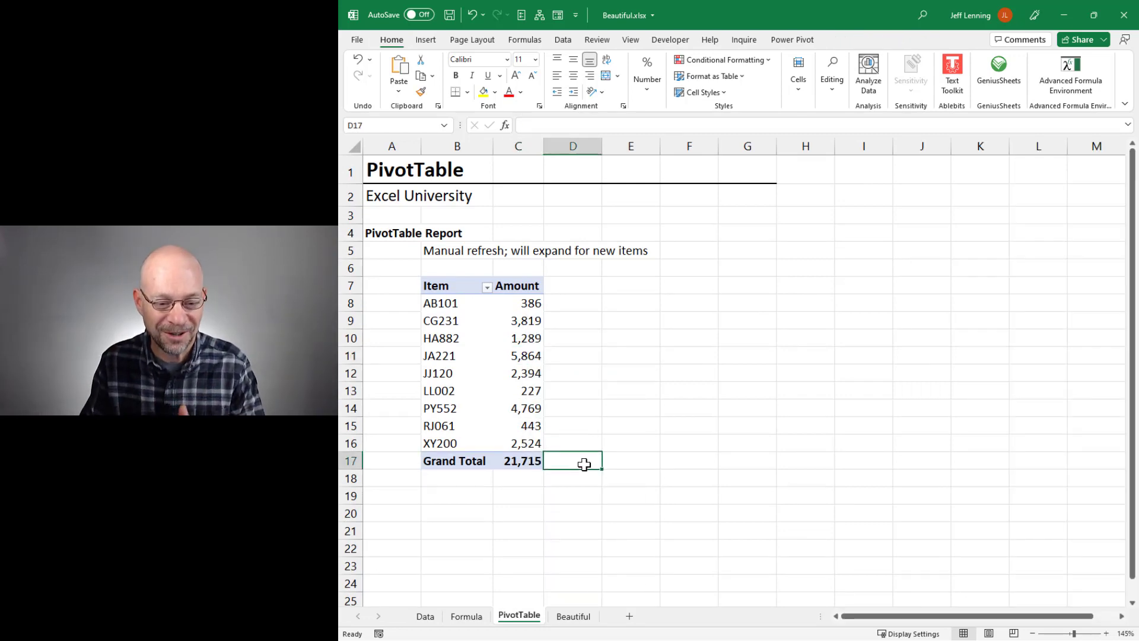
Step: Compare the reports on the Formula, PivotTable and Beautiful sheets, including their notes on refreshing and expanding for new items
key("ctrl+Page_Up")
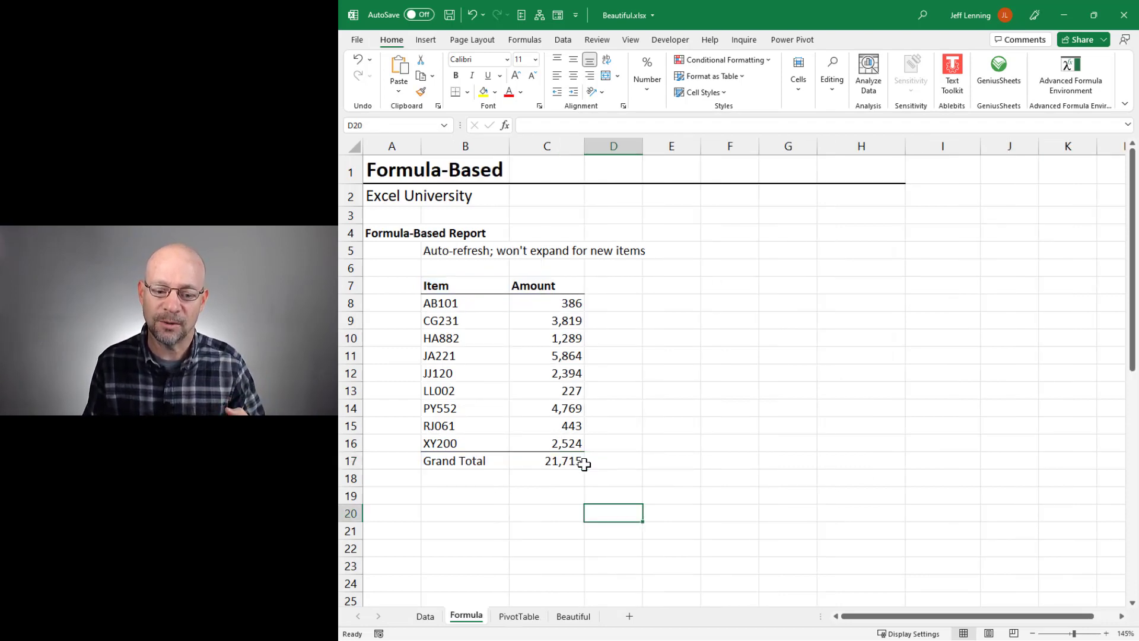
key("ctrl+Page_Down")
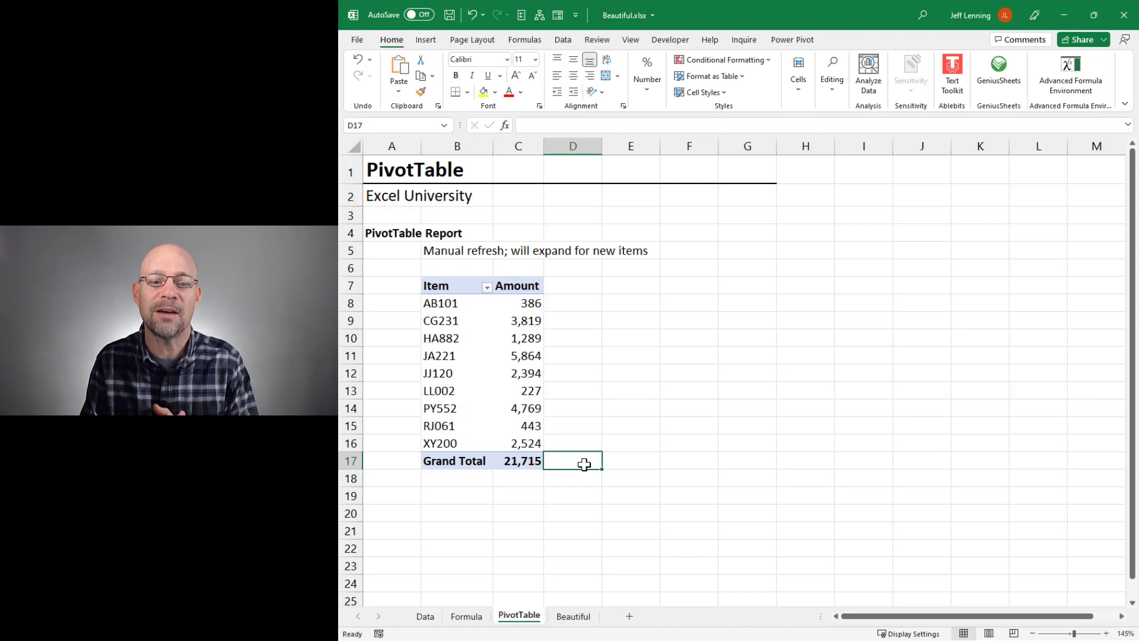
key("ctrl+Page_Down")
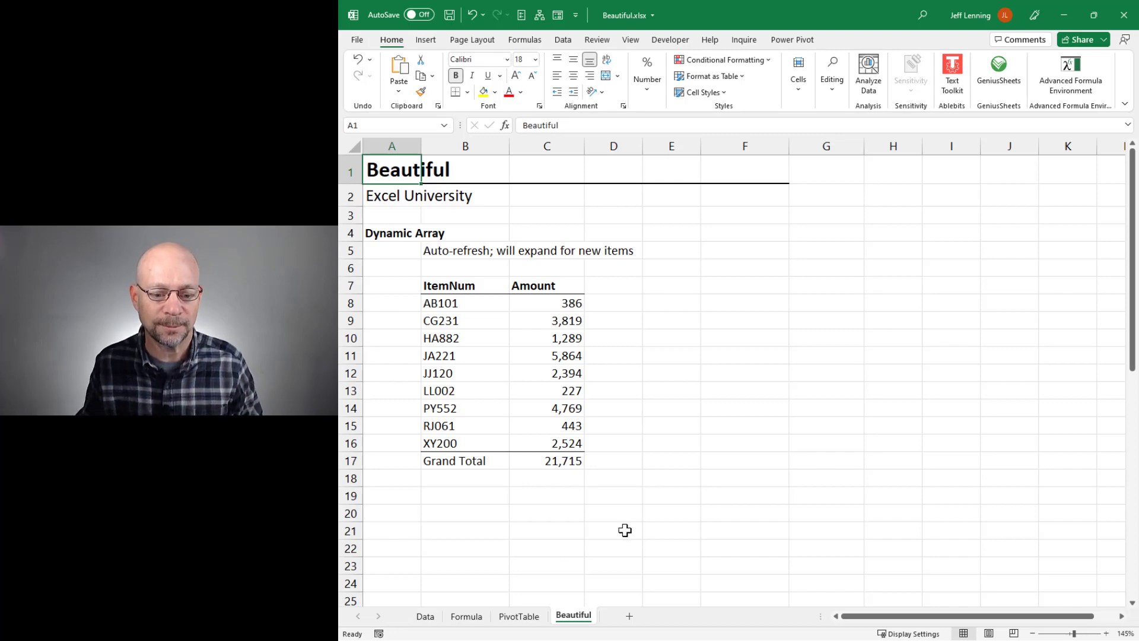
key("ctrl+Page_Up")
key("ctrl+Page_Up")
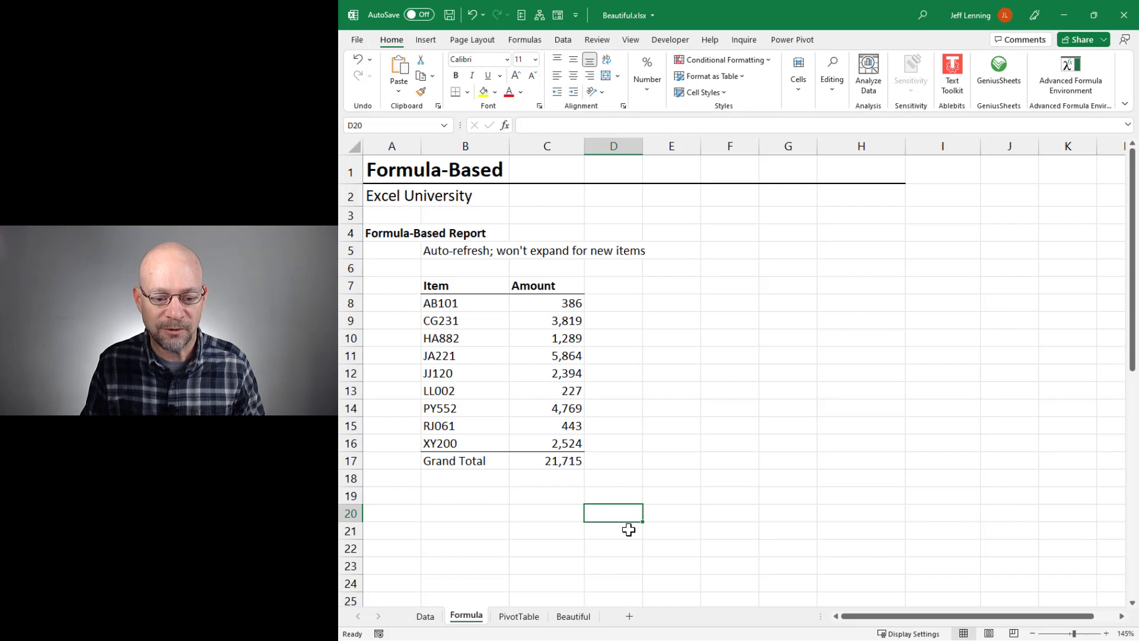
key("ctrl+Page_Down")
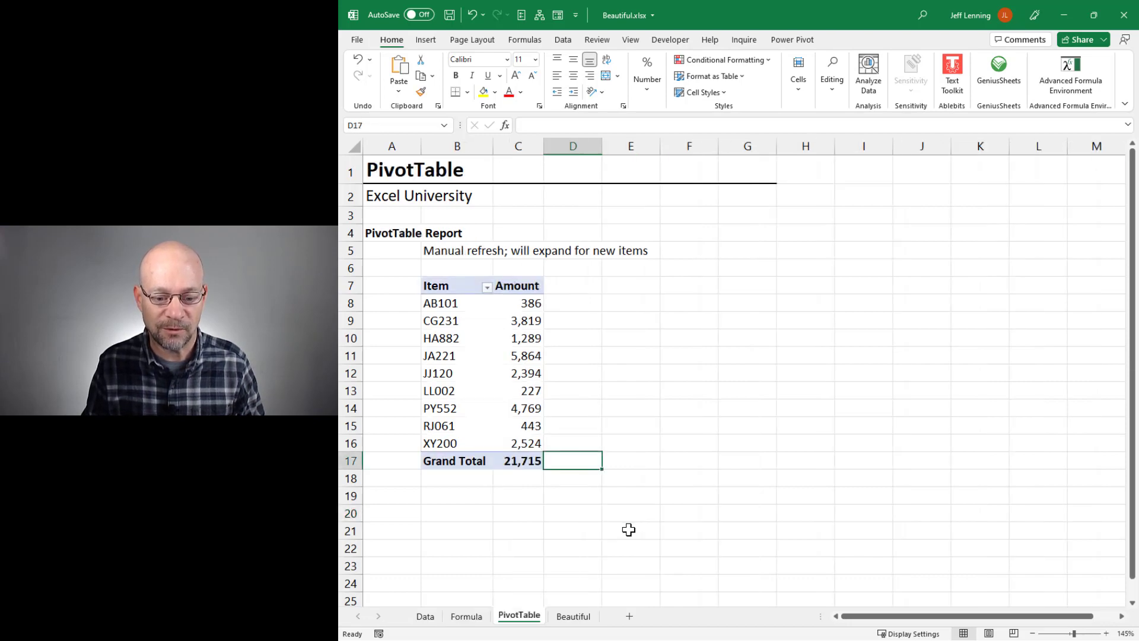
key("ctrl+Page_Down")
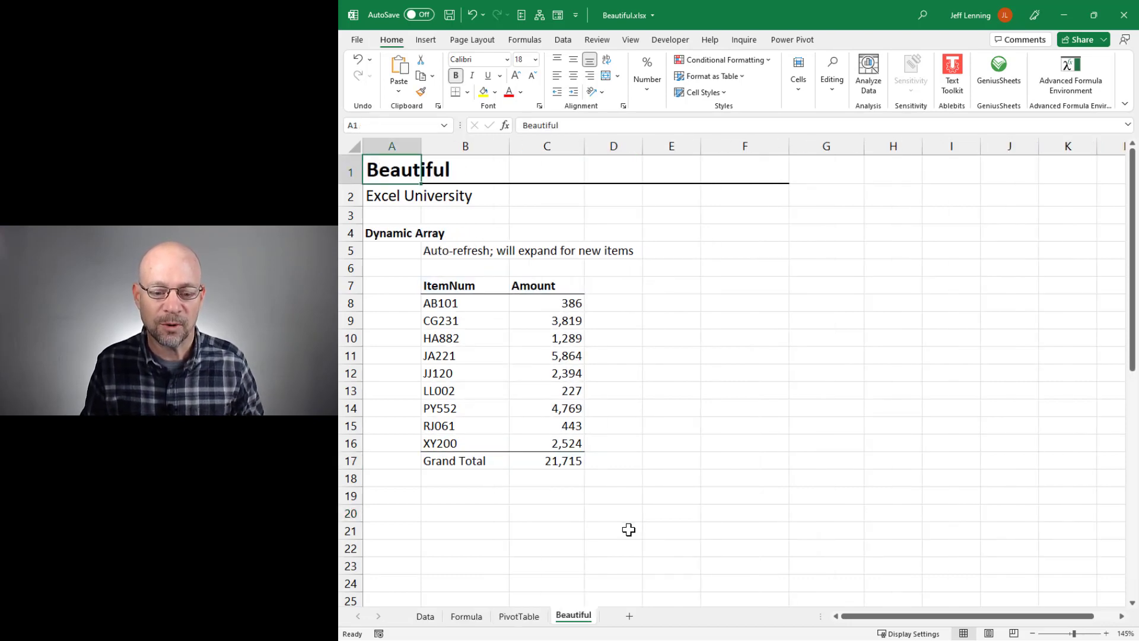
Step: Append a record with ItemNum ZZ400 and Amt 1000 in row 37 of the Data sheet, and check the Formula, PivotTable and Beautiful reports
key("ctrl+Page_Up")
key("ctrl+Page_Up")
key("ctrl+Page_Up")
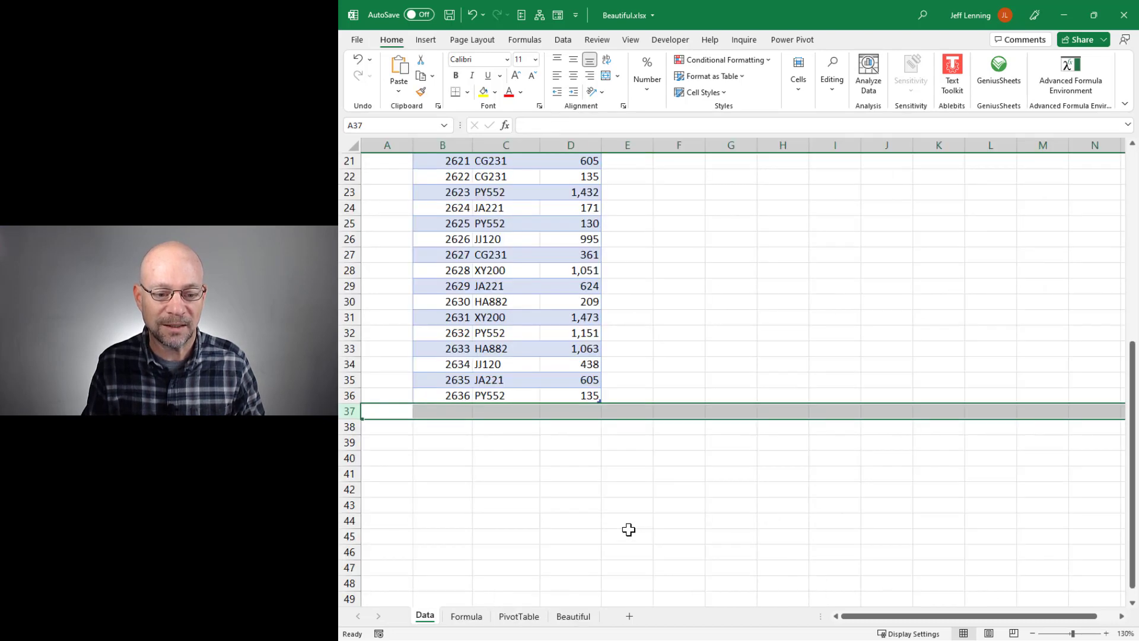
key("Right")
key("Right")
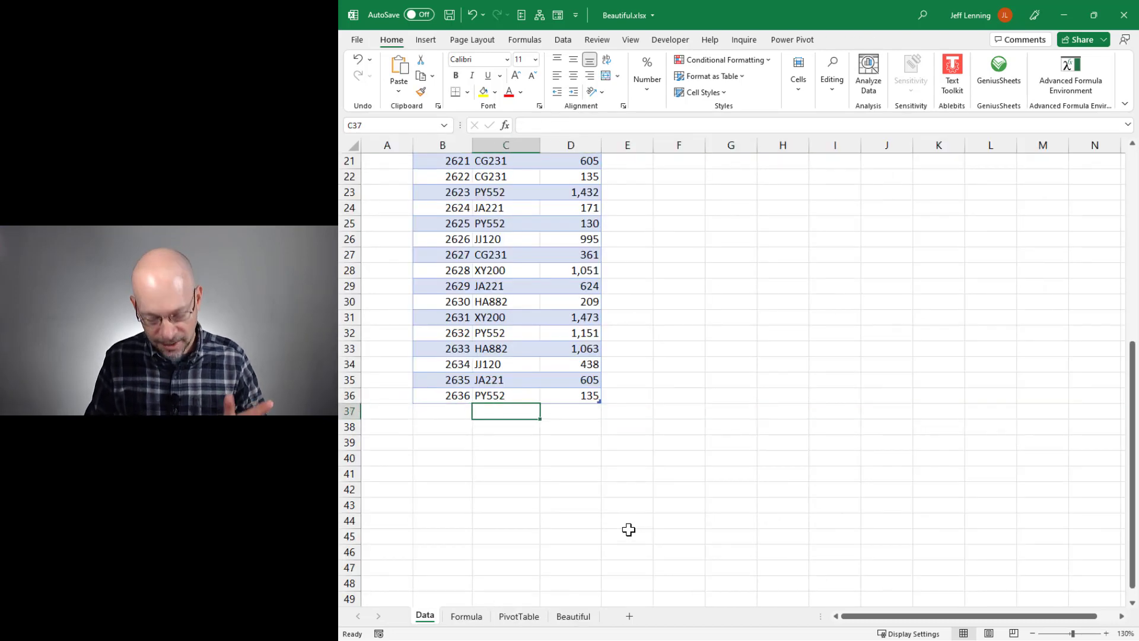
type("ZZ400")
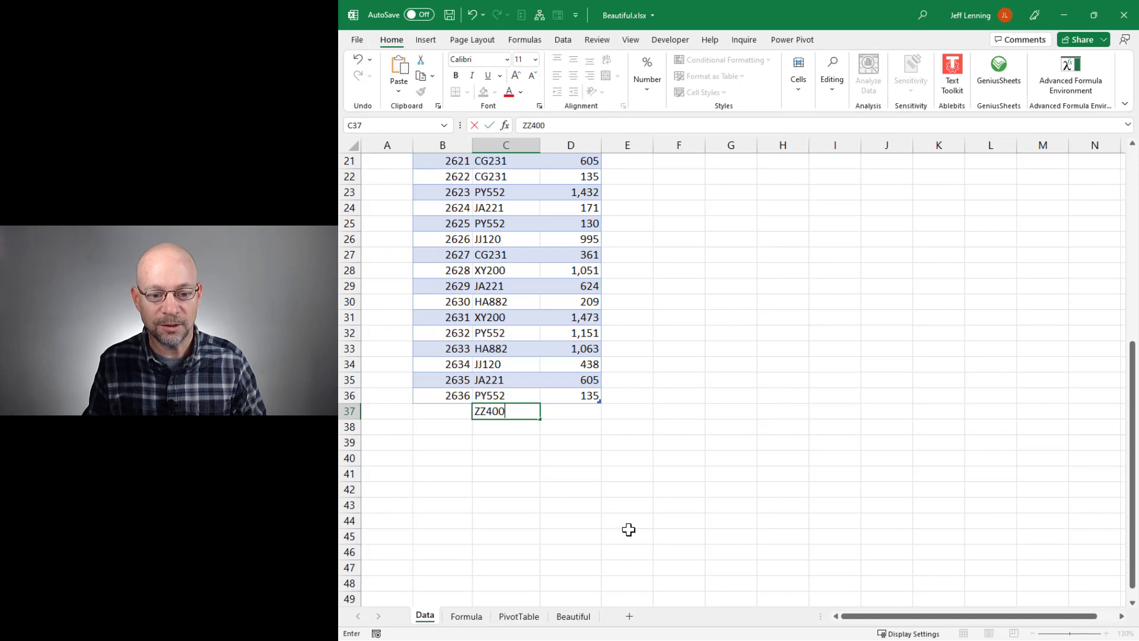
key("Tab")
type("1000")
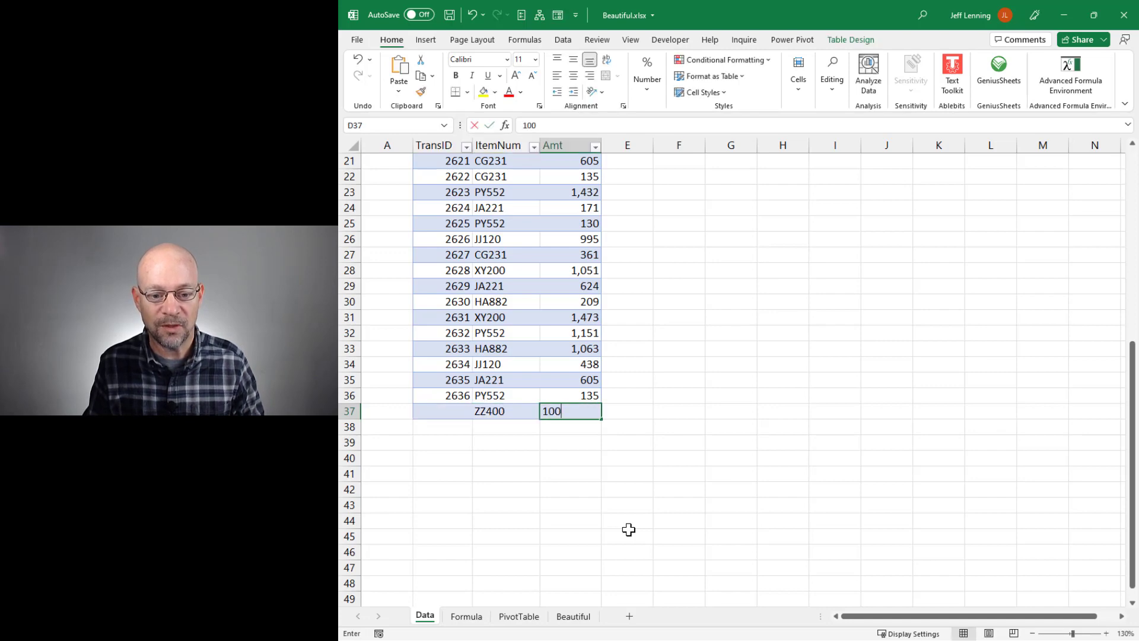
key("Return")
key("ctrl+Page_Down")
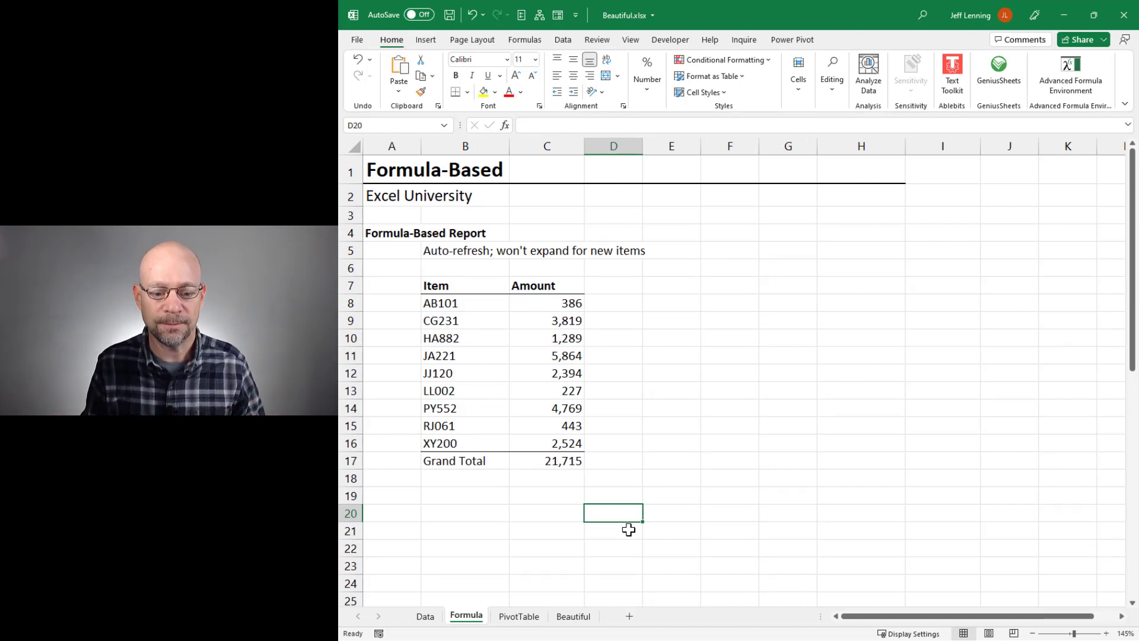
key("ctrl+Page_Down")
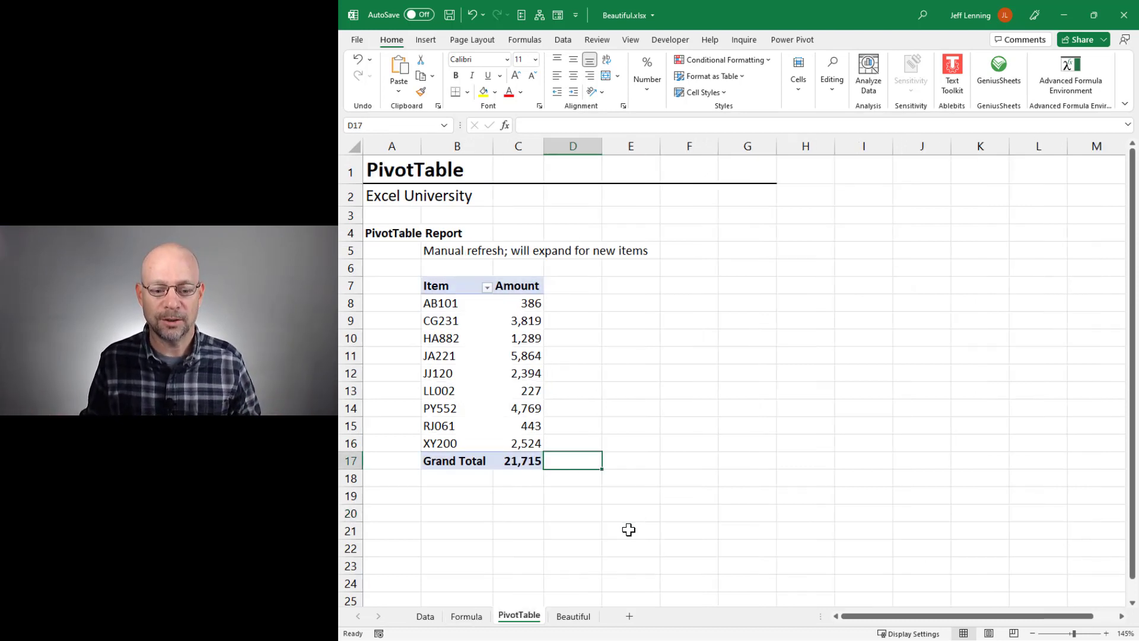
key("ctrl+Page_Down")
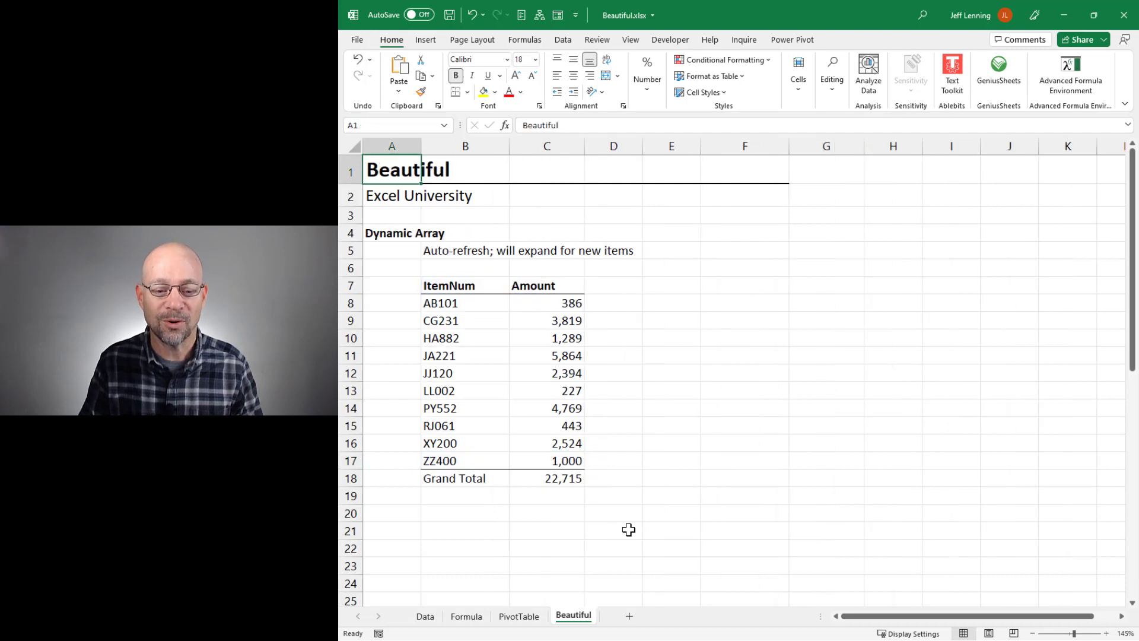
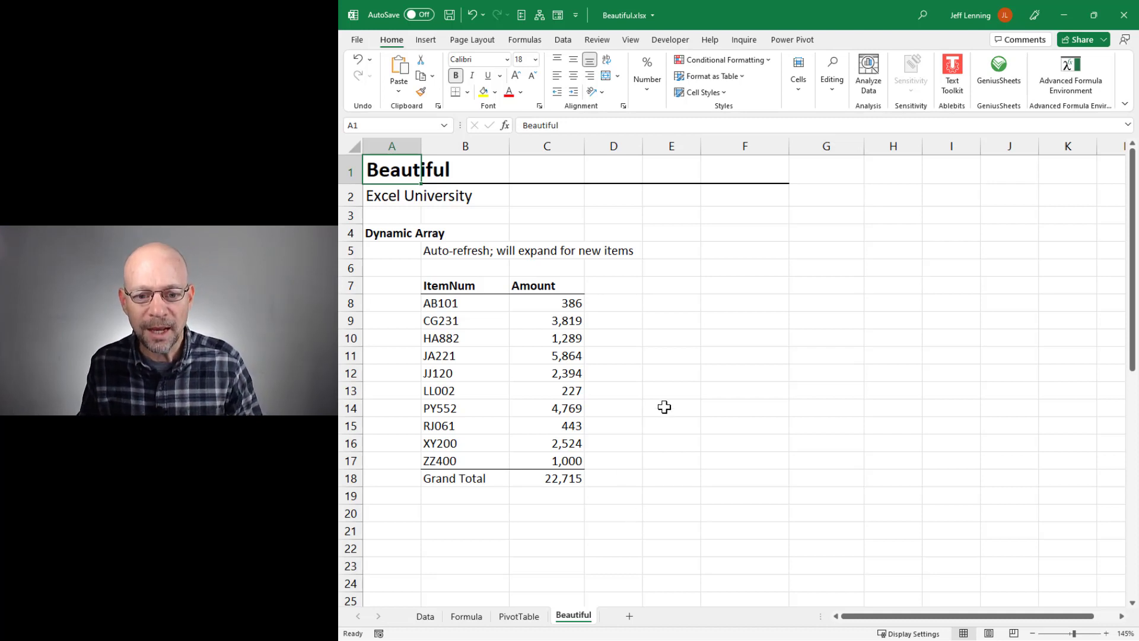
Step: Enter =HSTACK("ItemNum","Amount") in cell E7 of the Beautiful sheet to create the report headers
left_click(668, 288)
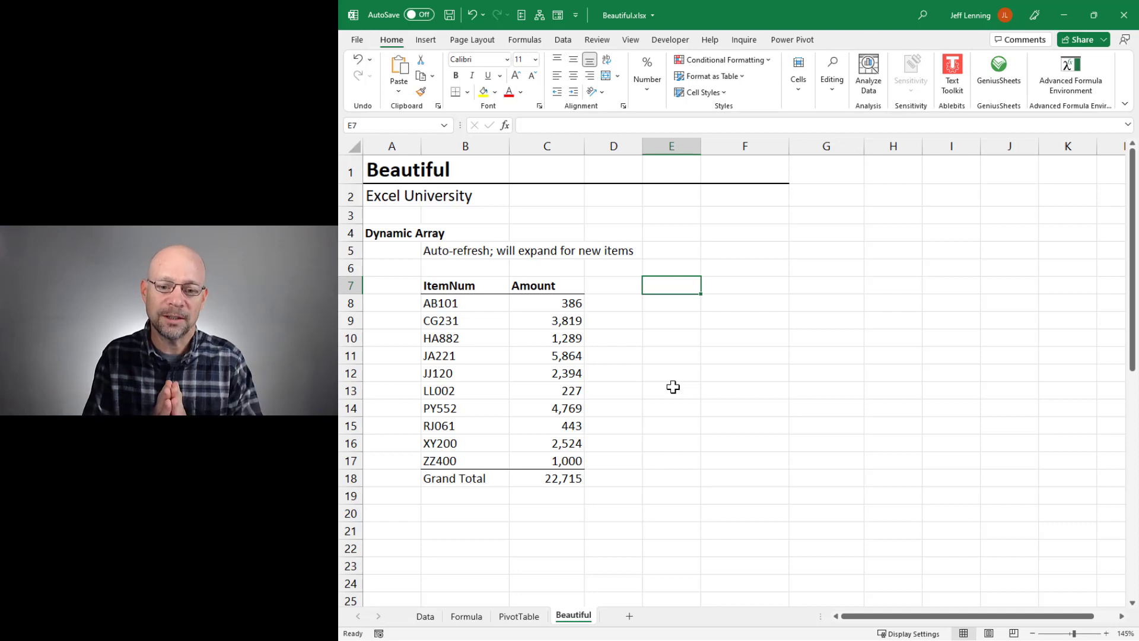
type("=")
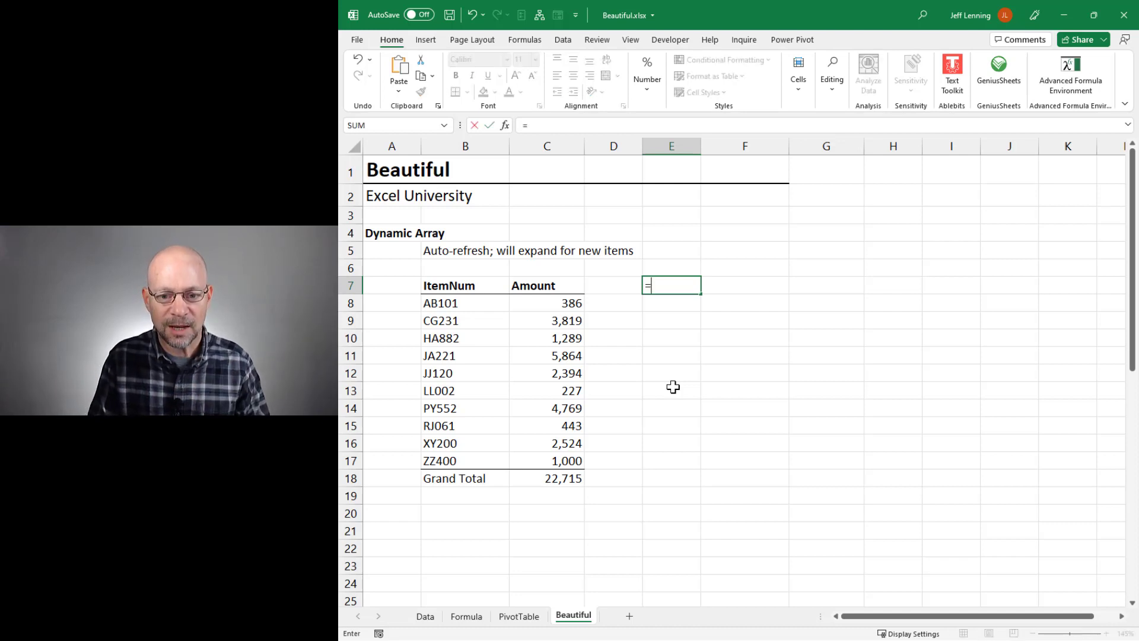
type("HSTACK(")
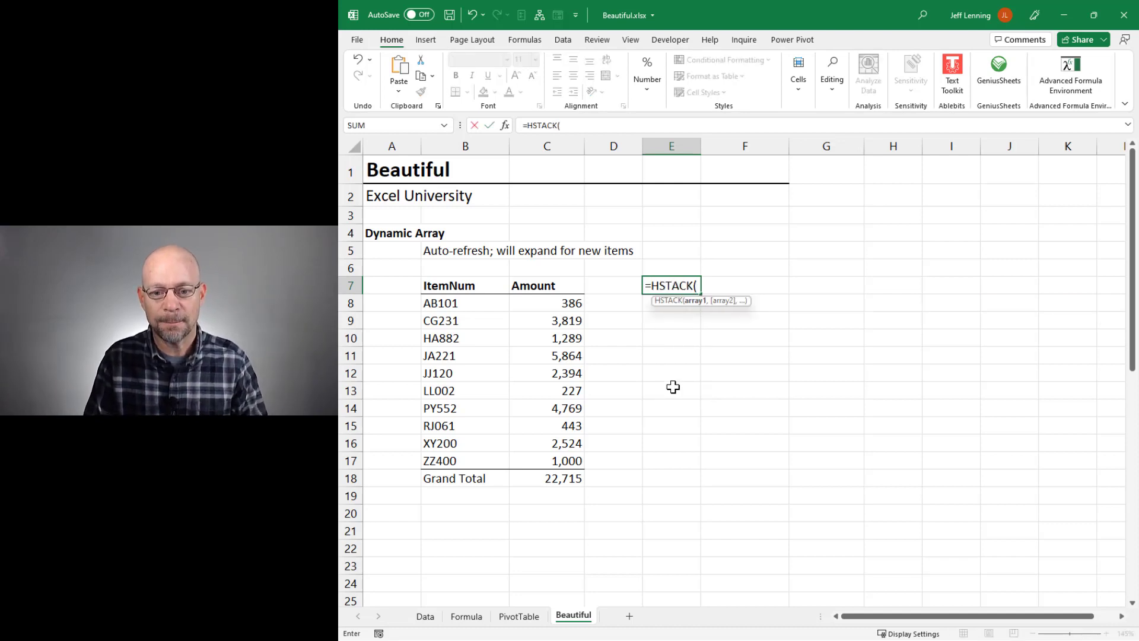
type("\"")
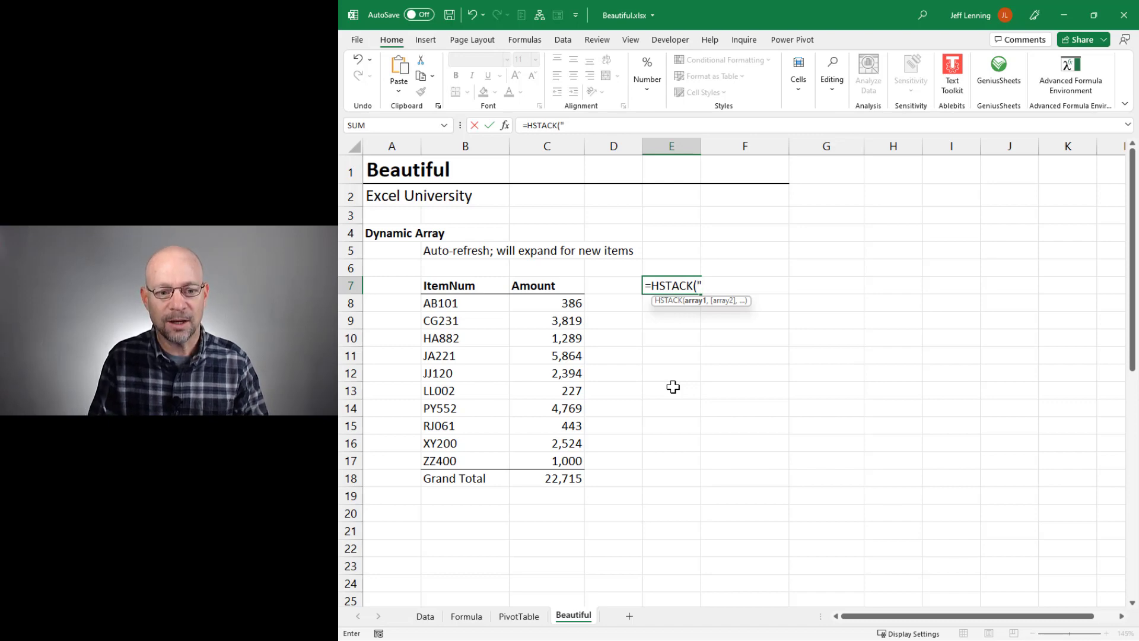
type("item")
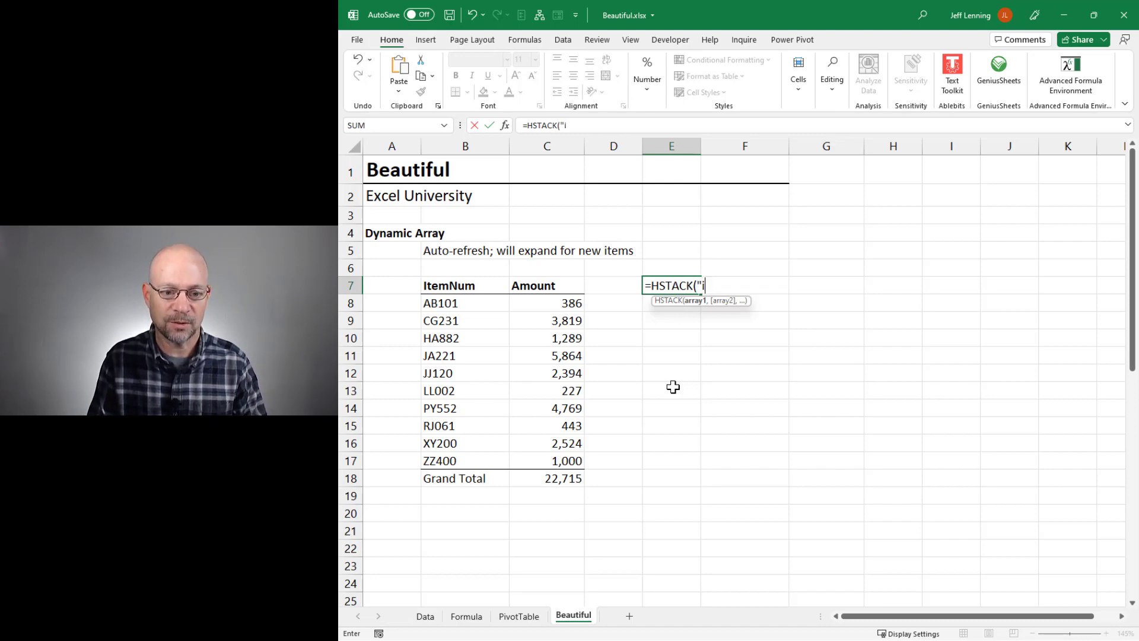
key("BackSpace")
key("BackSpace")
key("BackSpace")
key("BackSpace")
type("I")
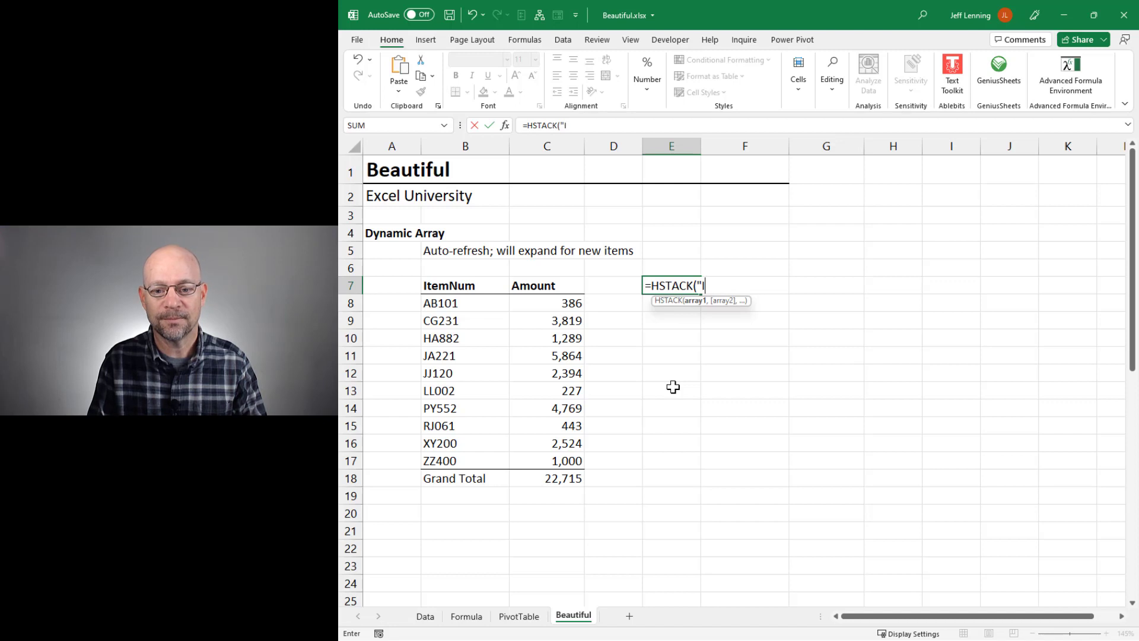
type("temNum")
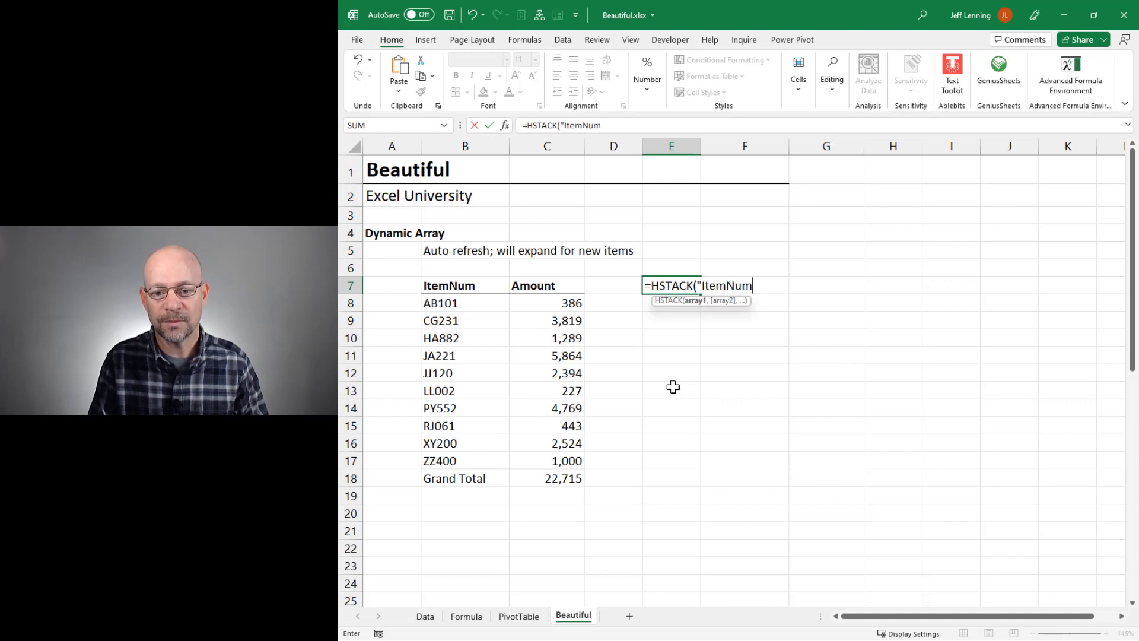
type("\",\"Amount")
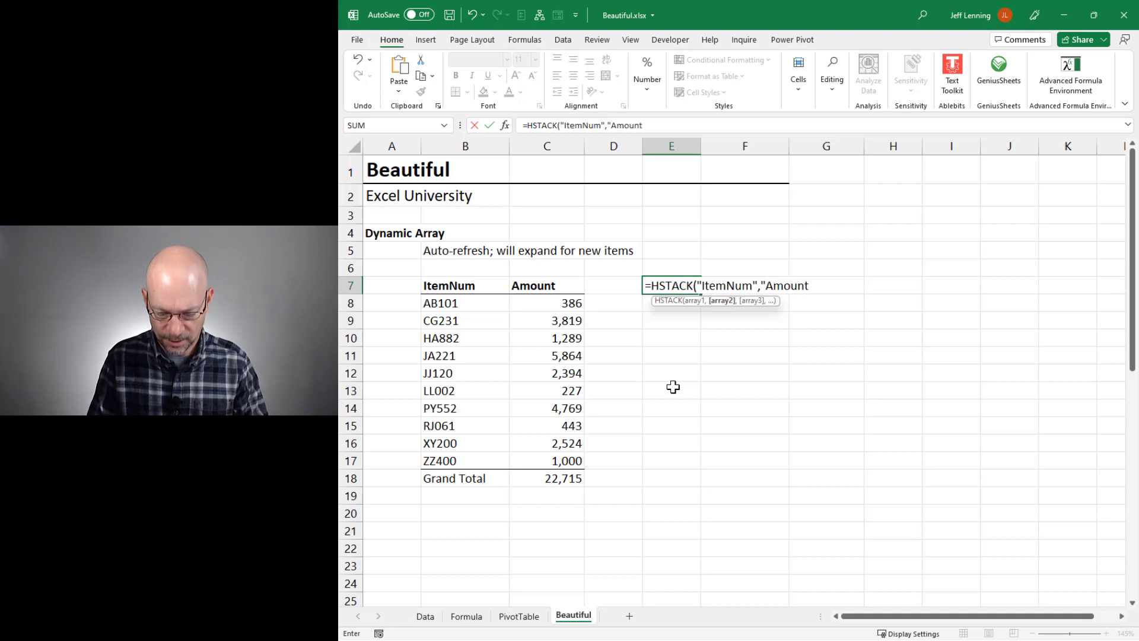
type("\")")
key("Return")
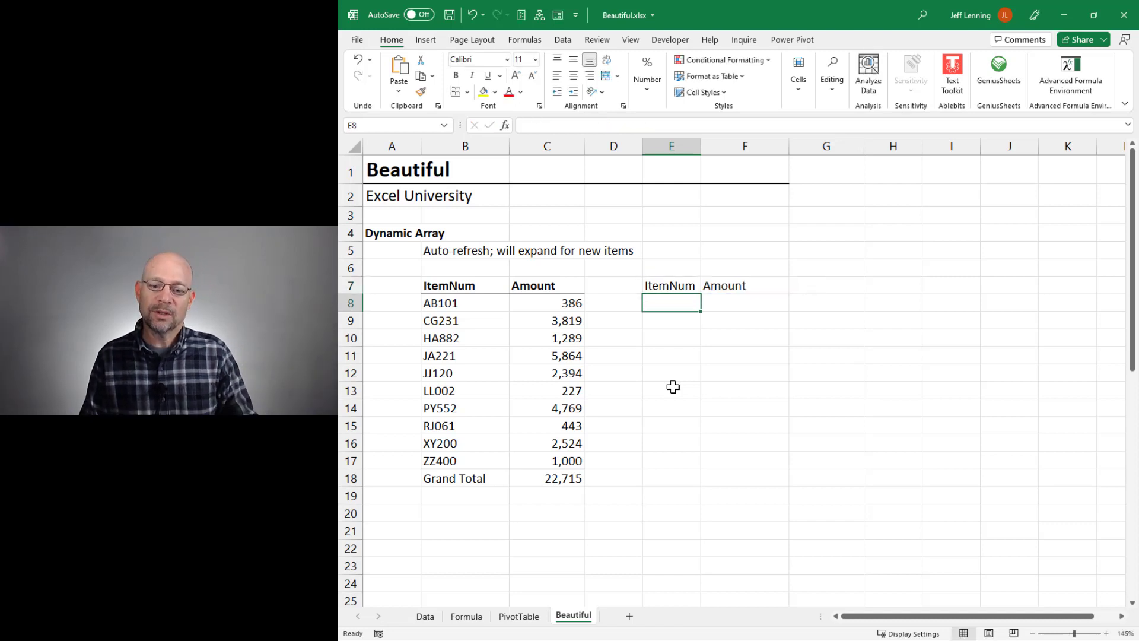
key("Up")
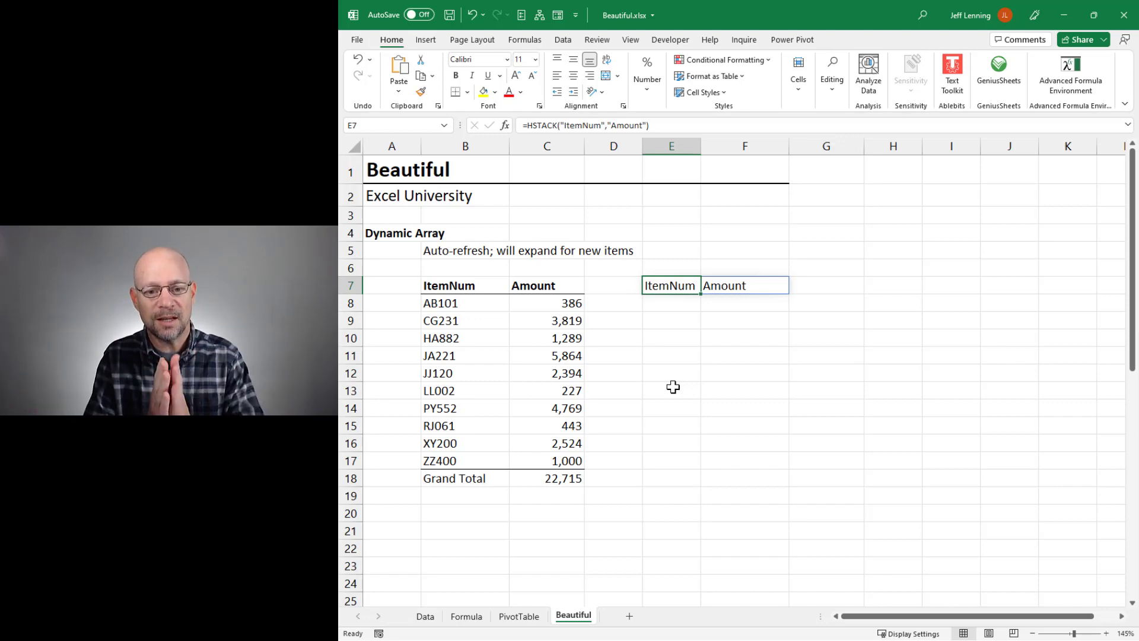
Step: Enter =HSTACK("Grand Total",SUM(tbl_data[Amt])) in cell E18 to create the report's total row
key("Down")
key("Down")
key("Down")
key("Down")
key("Down")
key("Down")
key("Down")
key("Down")
key("Down")
key("Down")
key("Down")
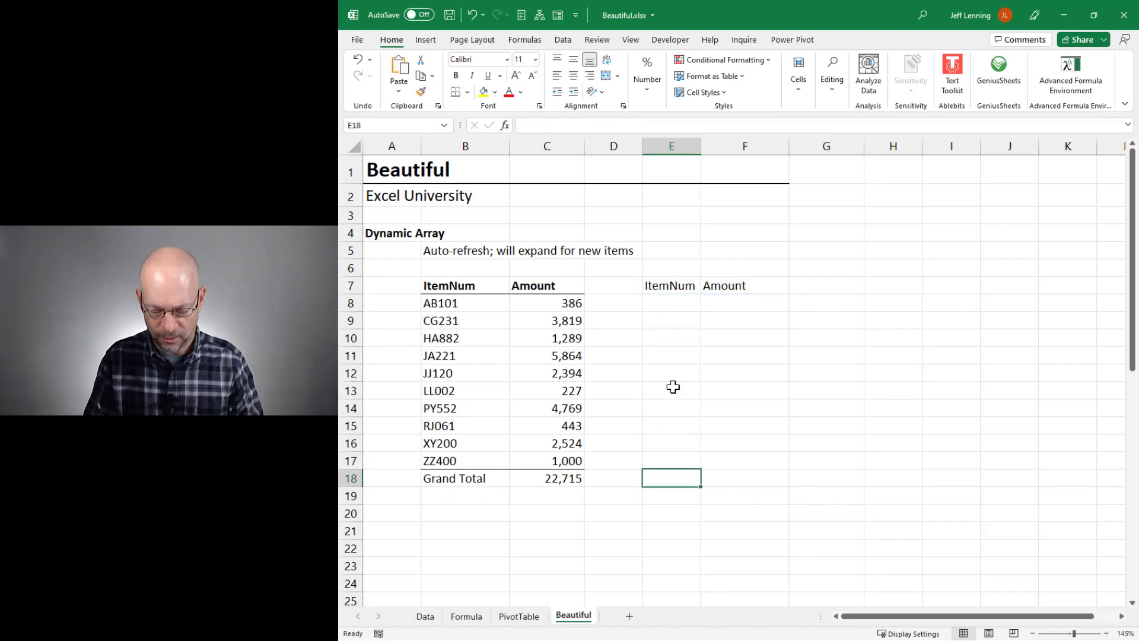
type("=HSTACK(")
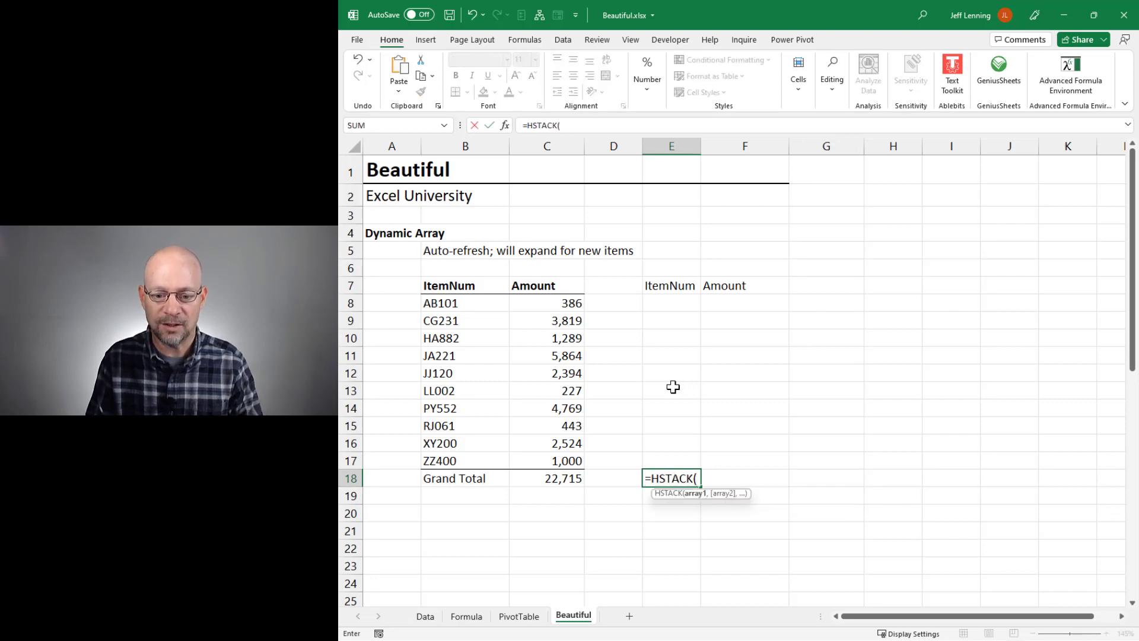
type("\"G")
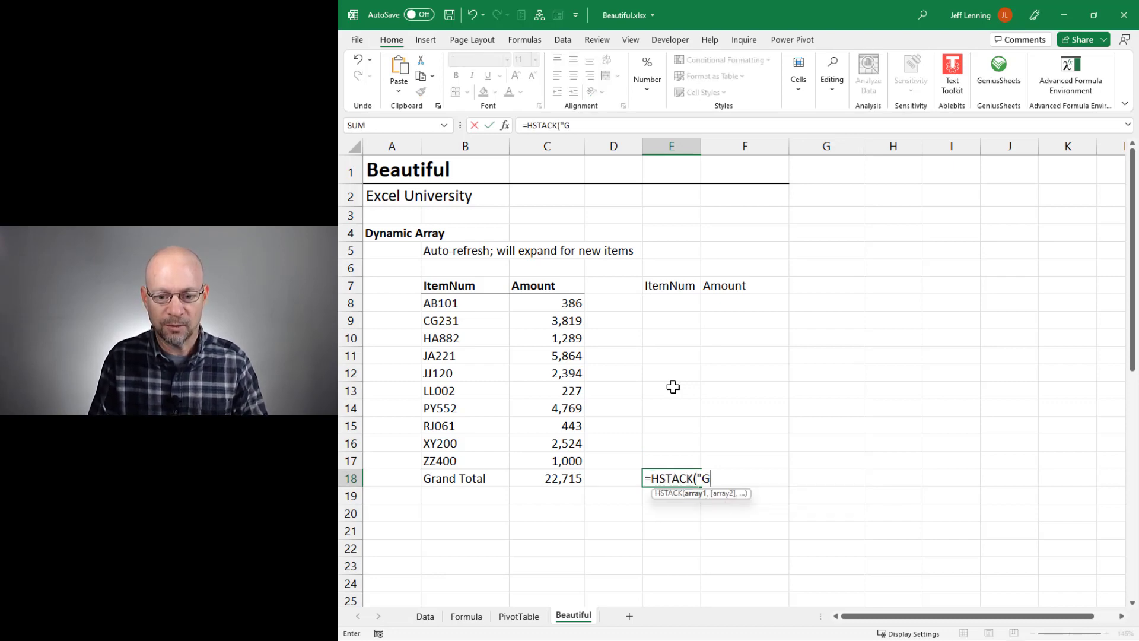
type("rand total")
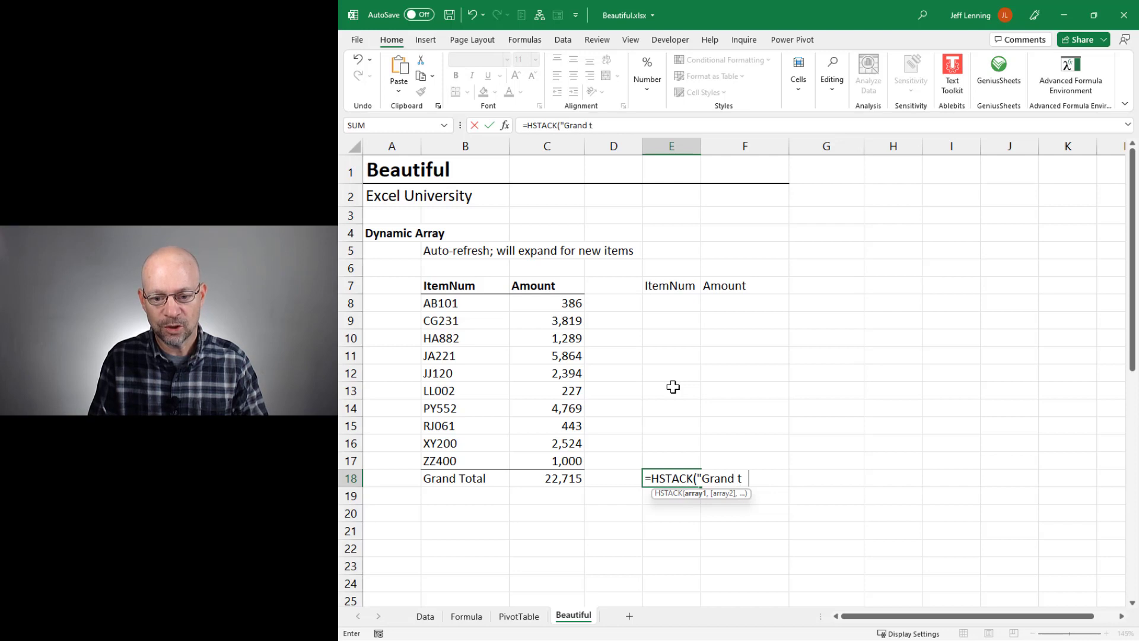
key("BackSpace")
key("BackSpace")
key("BackSpace")
key("BackSpace")
key("BackSpace")
type("Total\",s")
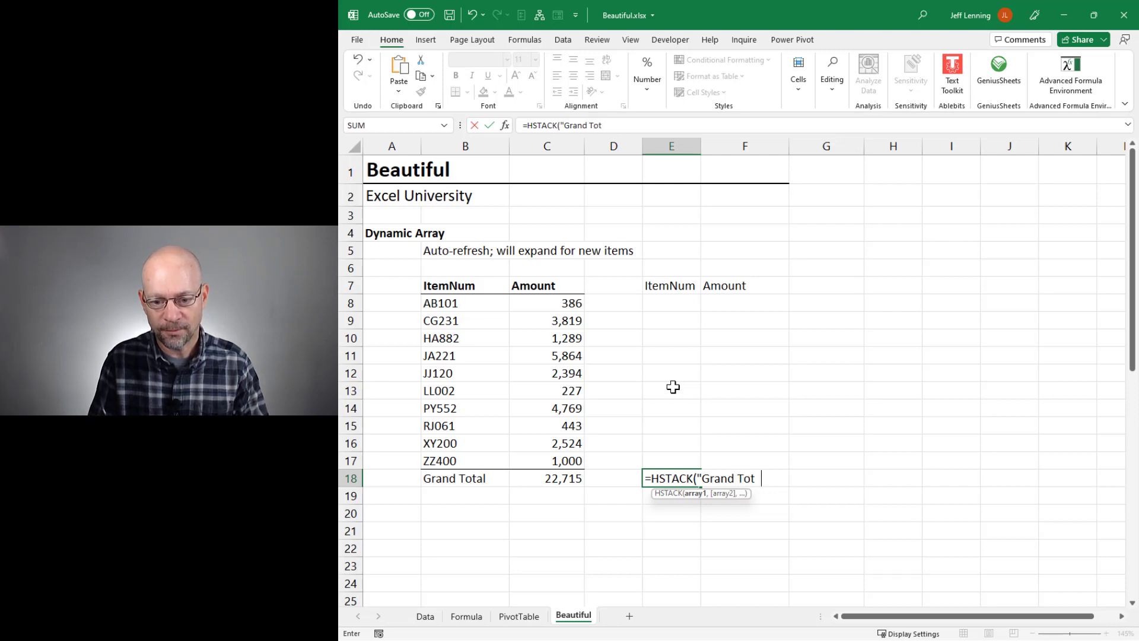
type("um")
key("Tab")
type("tbl")
key("Tab")
type("[")
key("Down")
key("Down")
key("Tab")
type("]))")
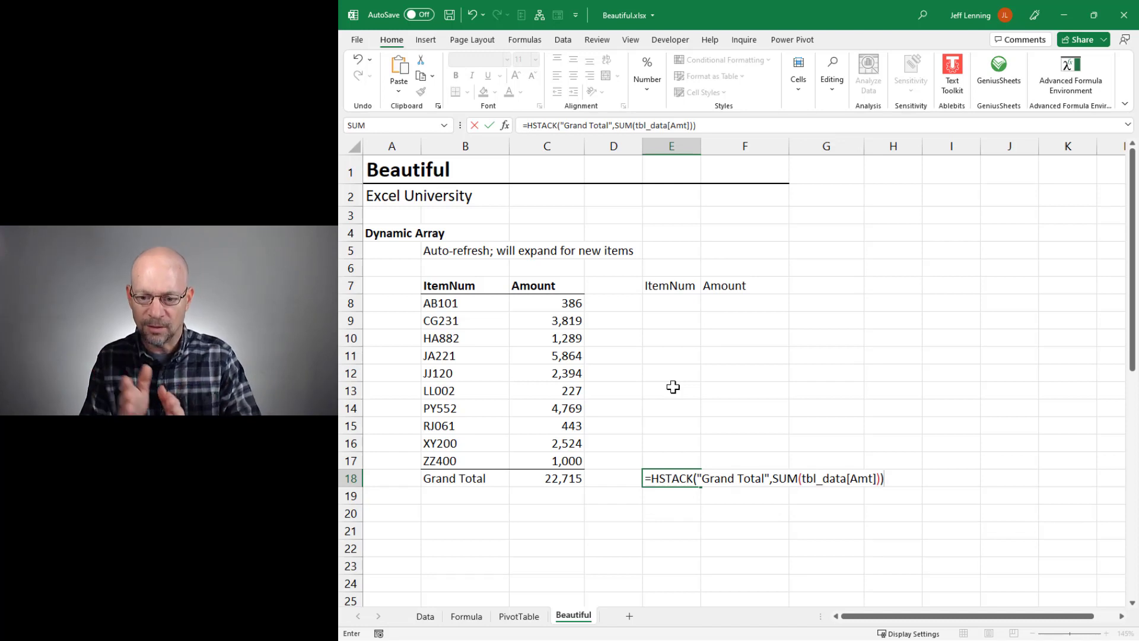
key("Return")
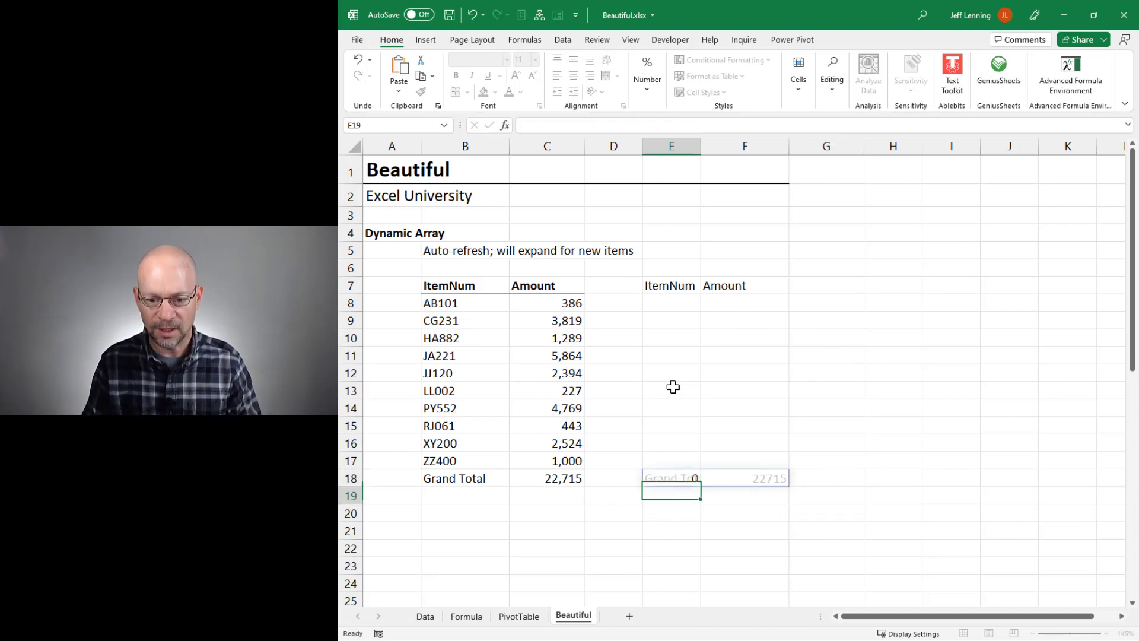
key("Up")
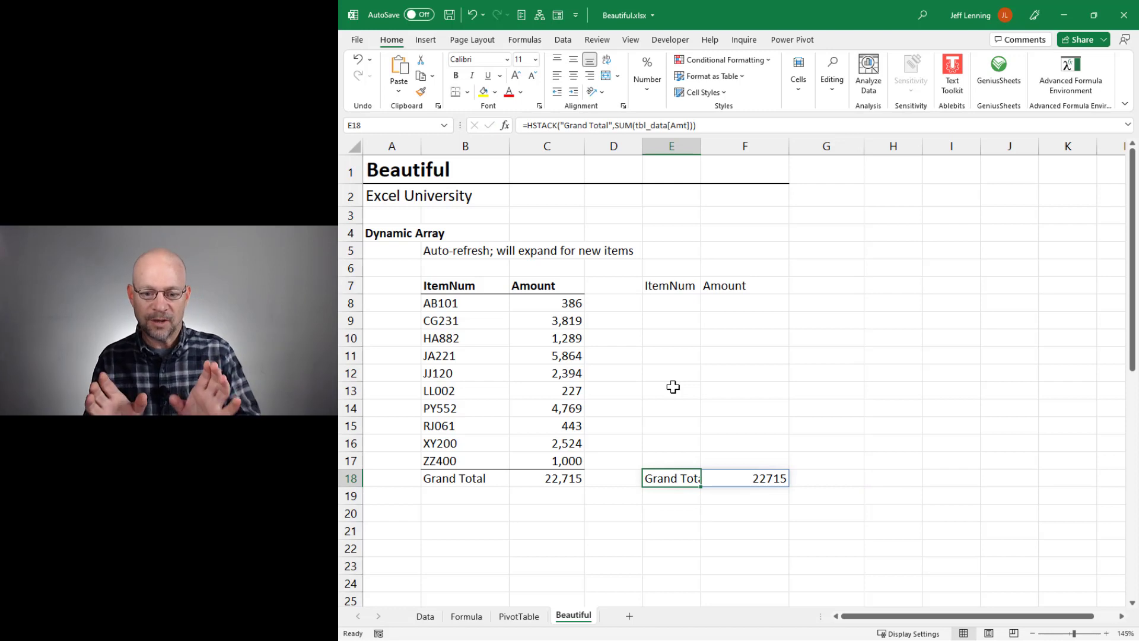
Step: Enter =SORT(UNIQUE(tbl_data[ItemNum])) in cell E8 to list the sorted unique items
key("Up")
key("Up")
key("Up")
key("Up")
key("Up")
key("Up")
key("Up")
key("Up")
key("Up")
key("Up")
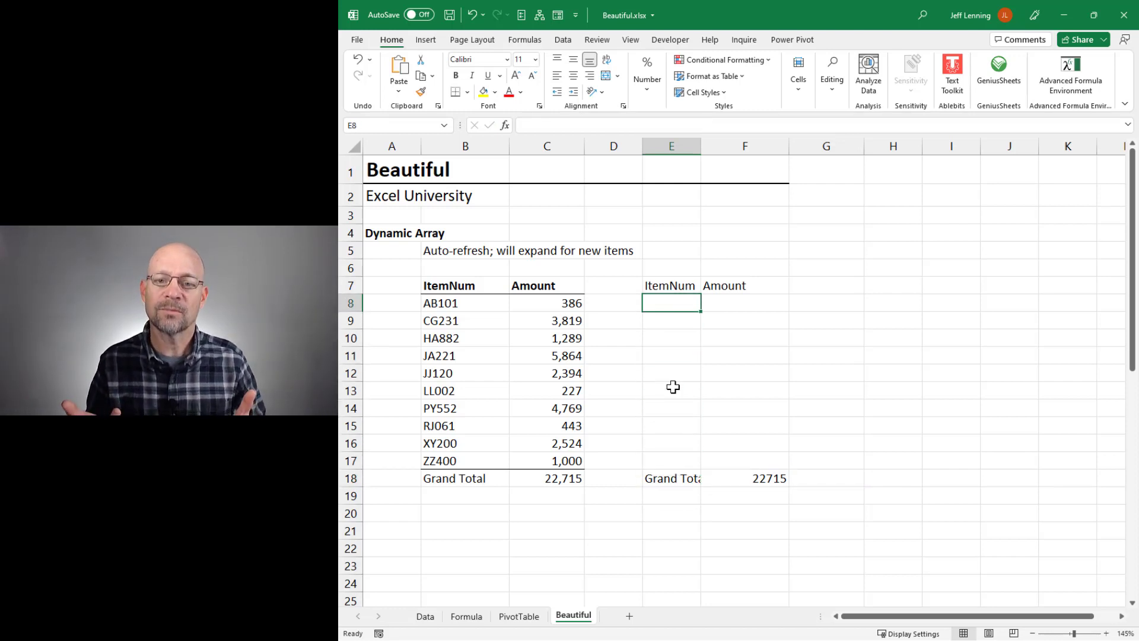
type("=")
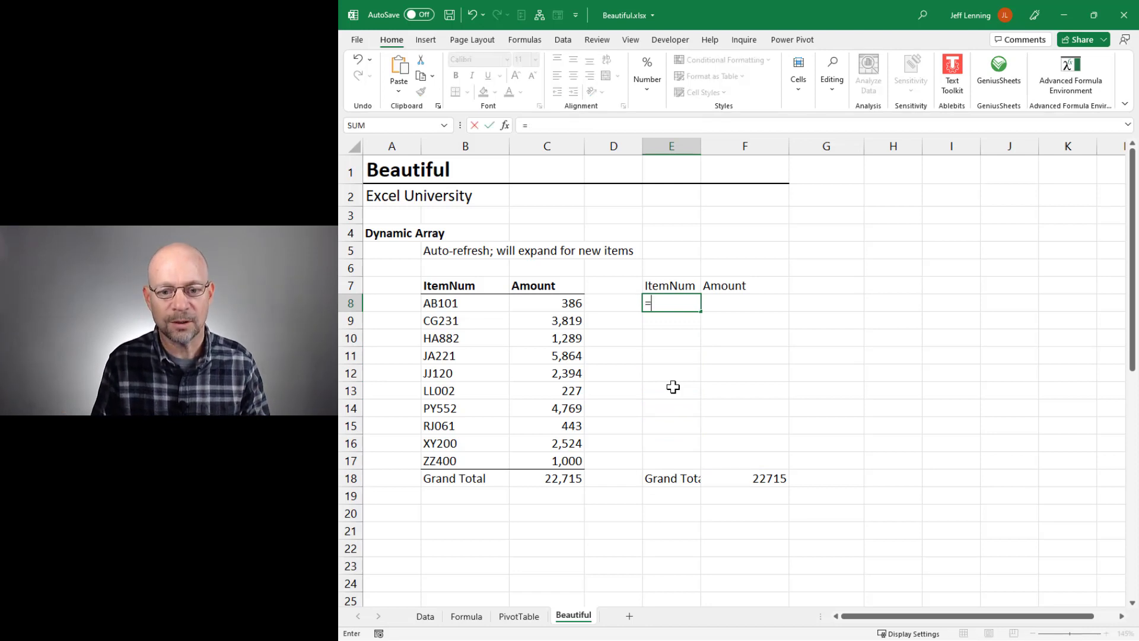
type("sort")
key("Tab")
type("uniq")
key("Tab")
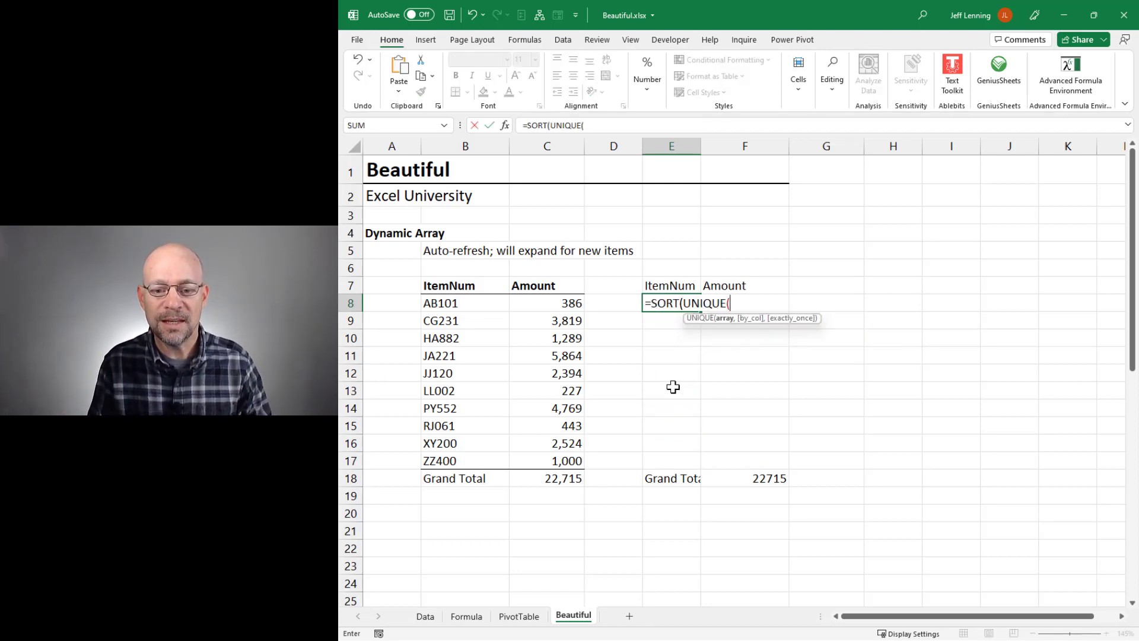
type("tbl_data")
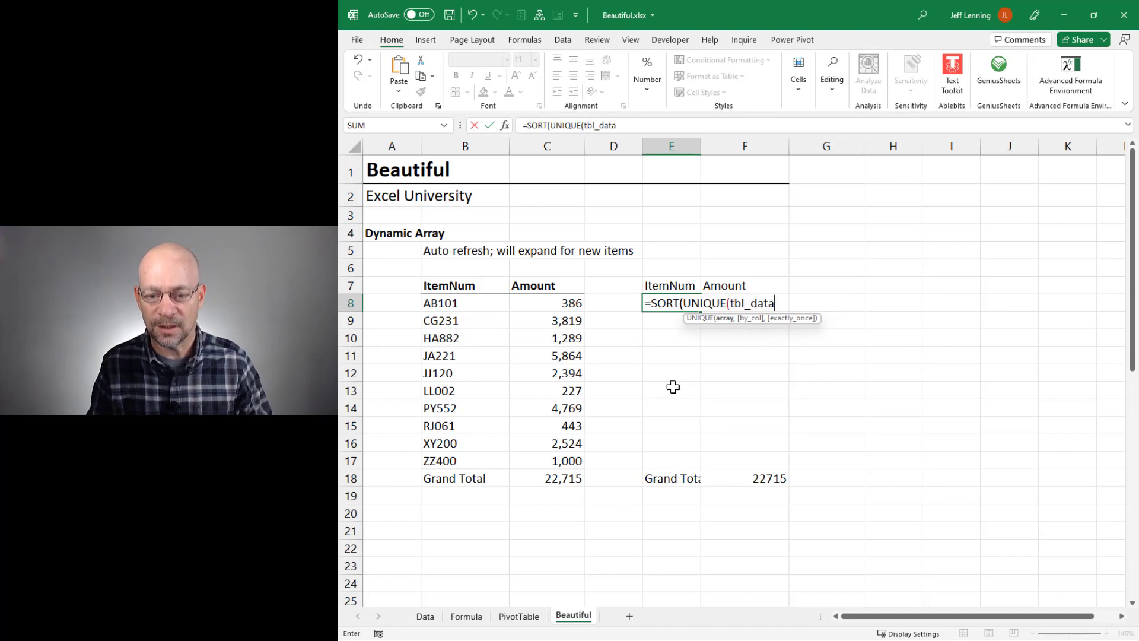
type("[")
key("Tab")
type("]))")
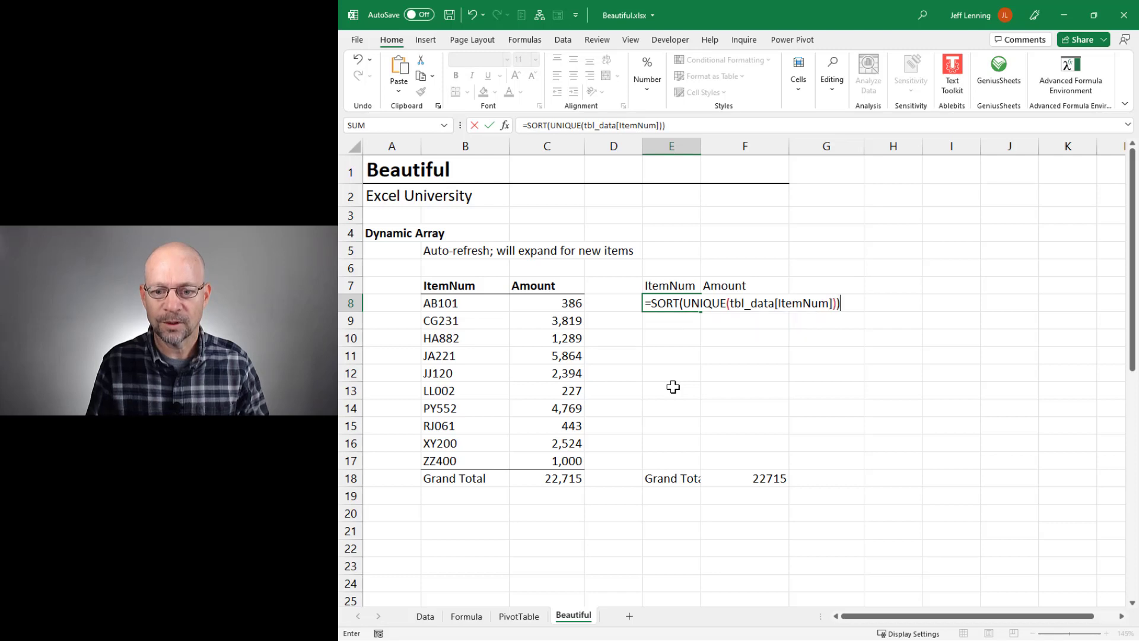
key("ctrl+Return")
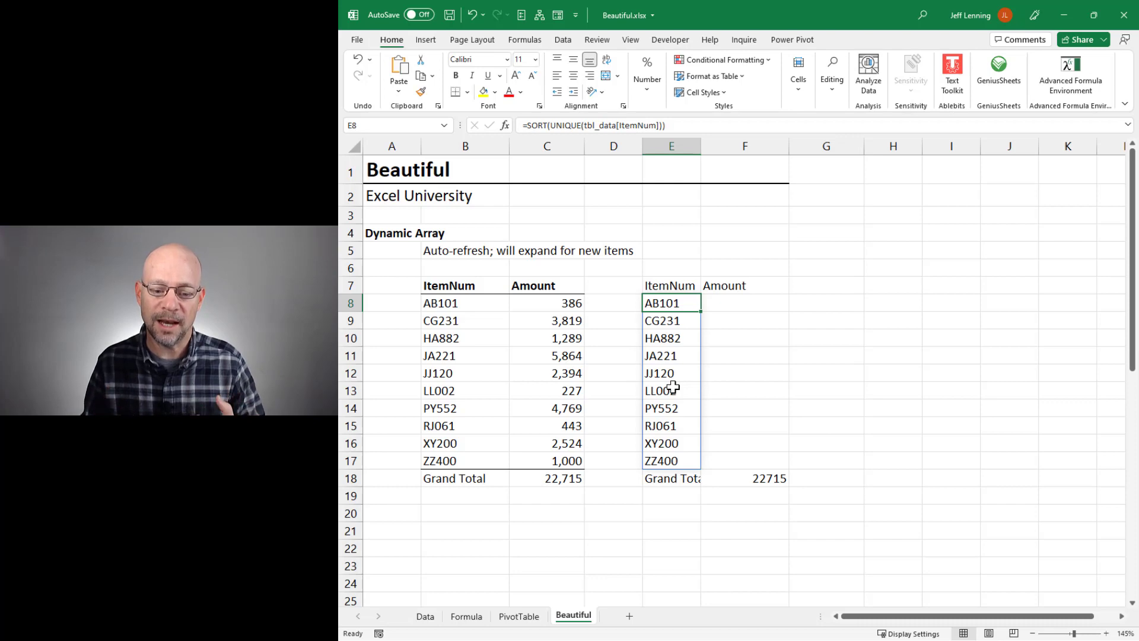
Step: Enter =SUMIFS(tbl_data[Amt],tbl_data[ItemNum],E8#) in cell F8 to calculate the amount for every listed item
key("Right")
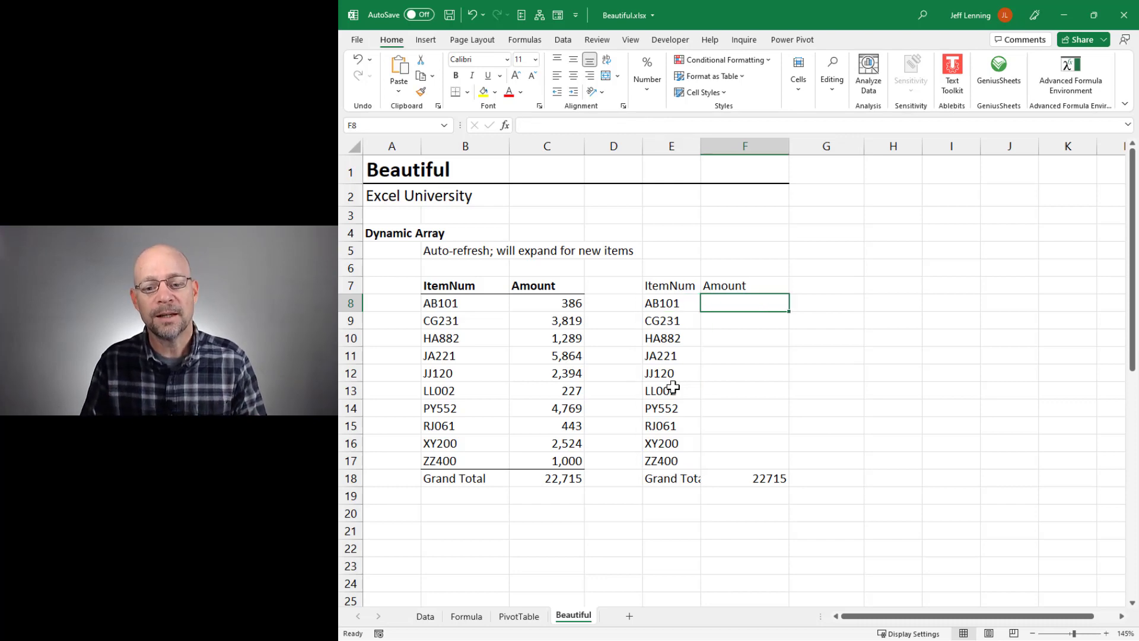
type("=sumifs")
key("Tab")
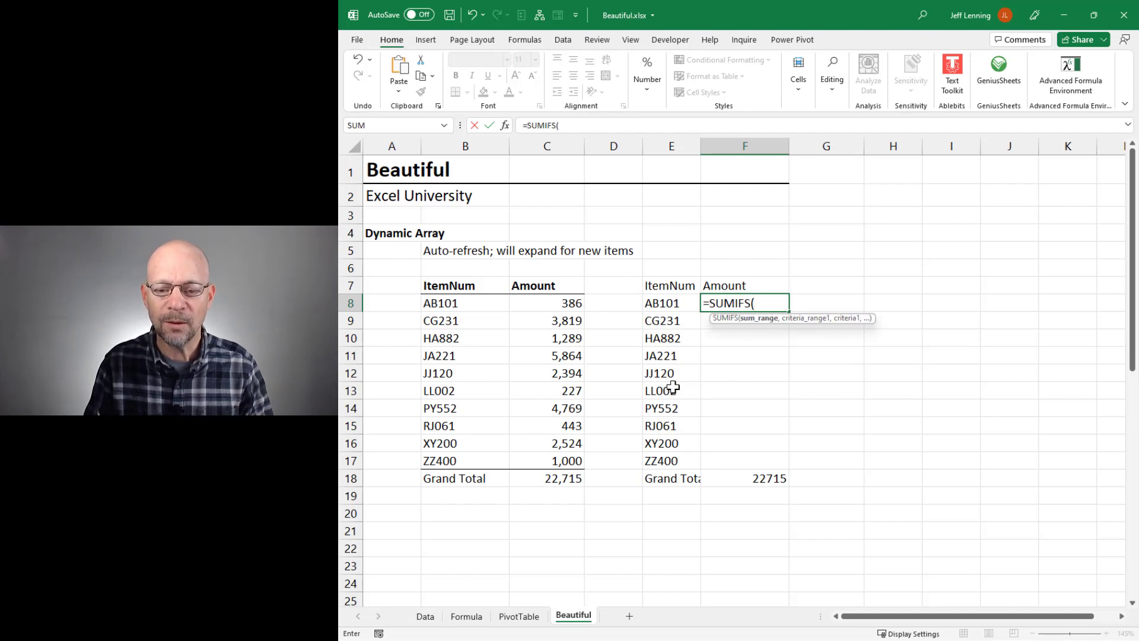
type("tbl_data[")
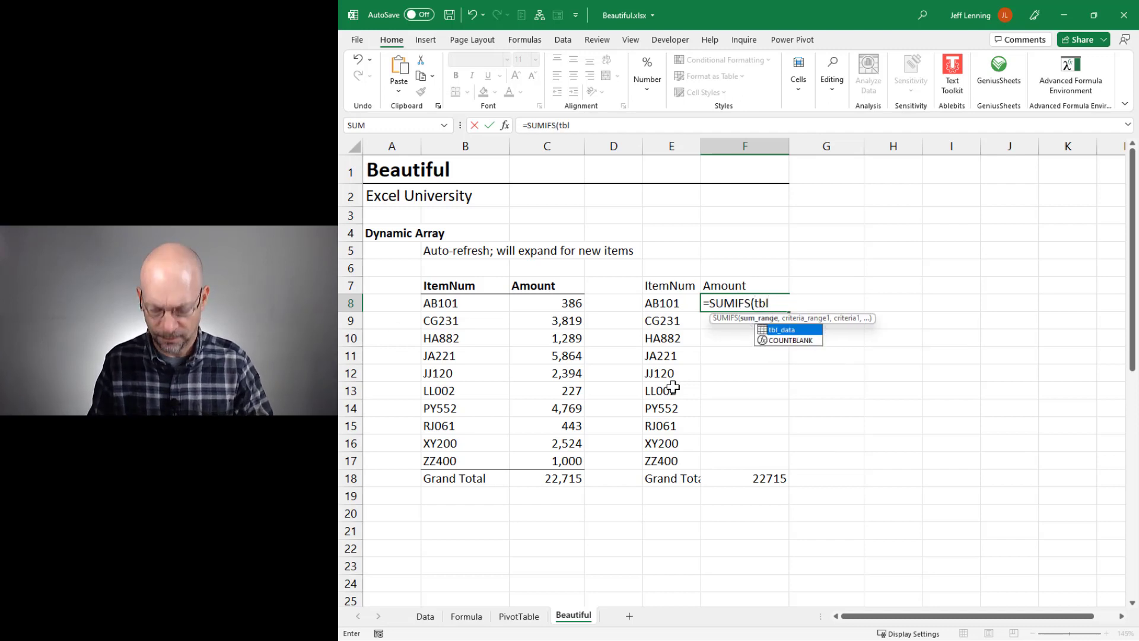
key("Down")
key("Down")
key("Down")
key("Tab")
type("],")
type("tbl_data[")
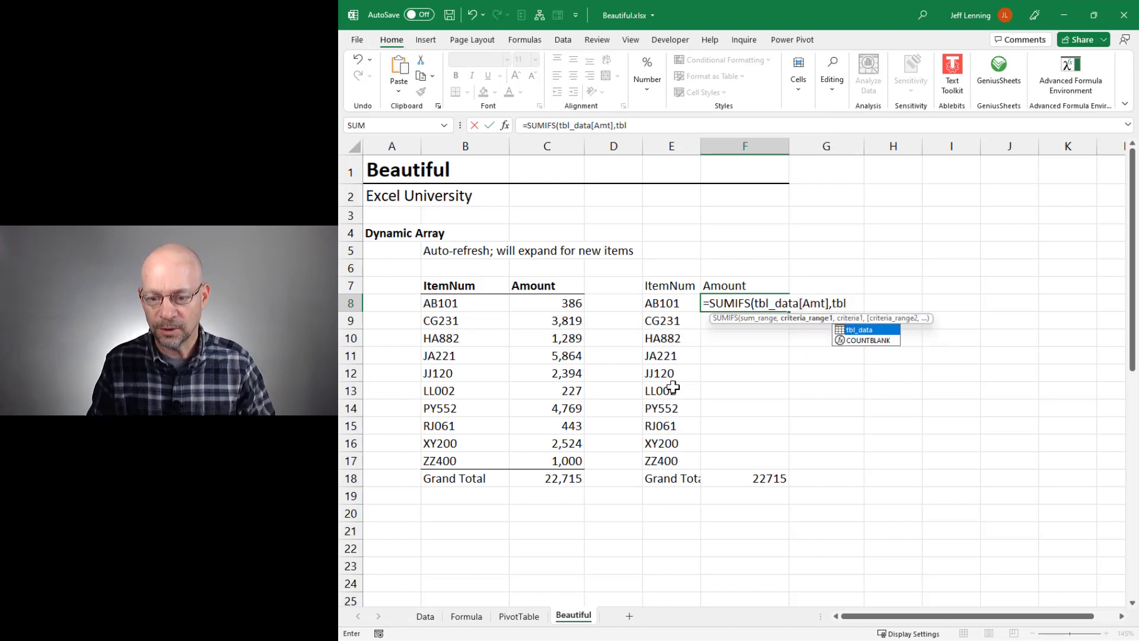
key("Down")
key("Down")
key("Tab")
type("],")
key("Left")
key("Left")
key("Left")
key("Right")
key("Right")
key("shift+Down")
key("shift+Down")
key("shift+Down")
key("shift+Down")
key("shift+Down")
key("shift+Down")
key("shift+Down")
key("shift+Down")
key("shift+Down")
key("shift+Down")
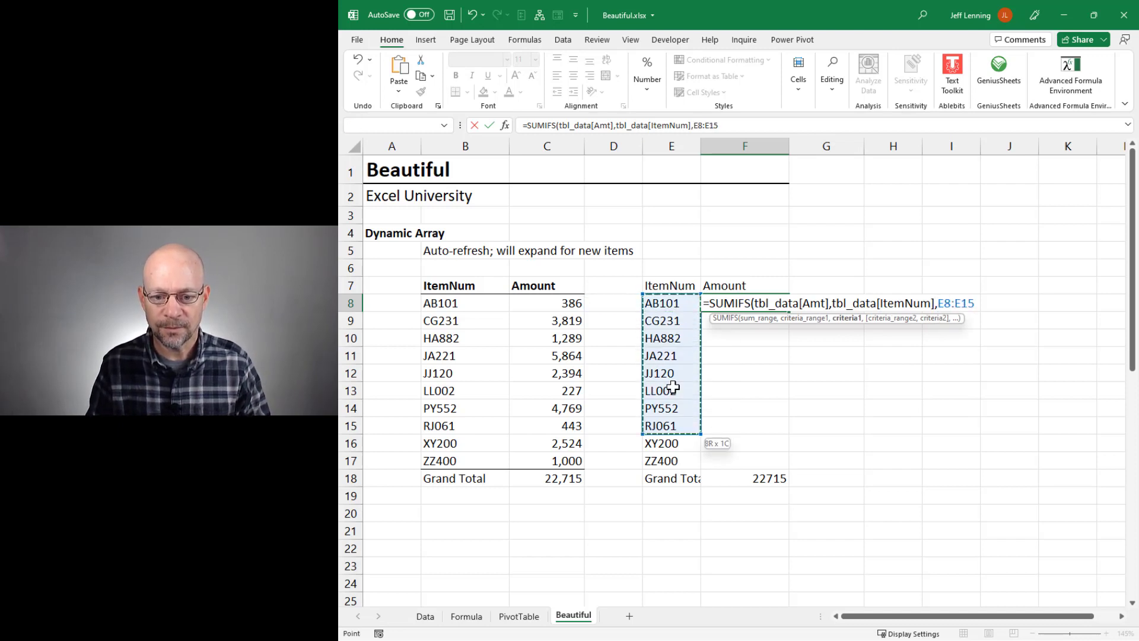
key("shift+Up")
type(")")
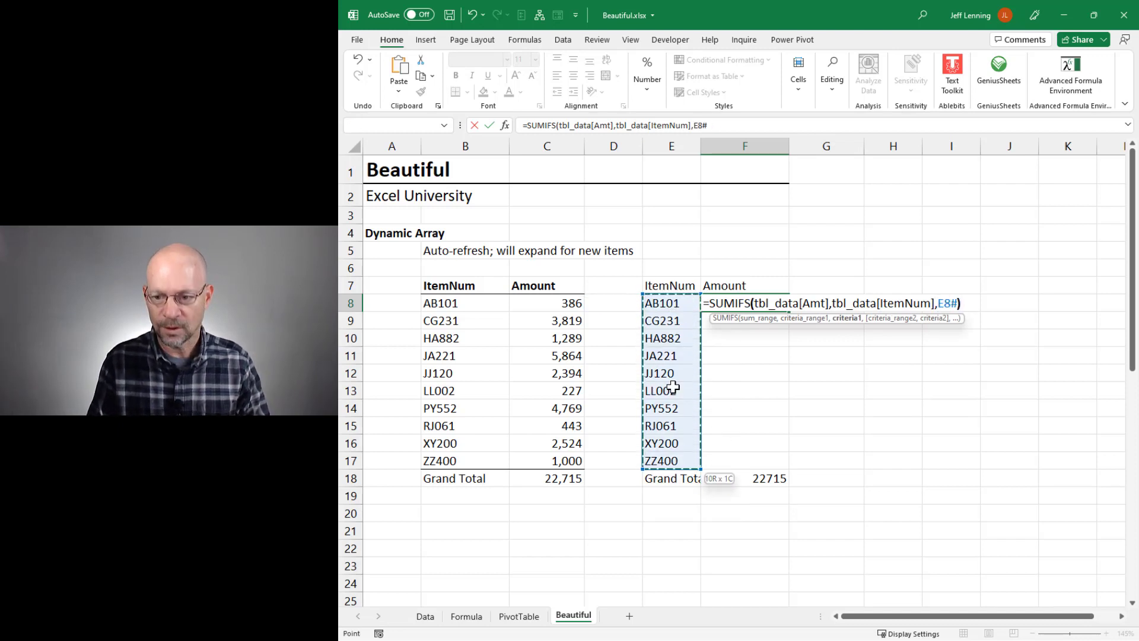
key("Return")
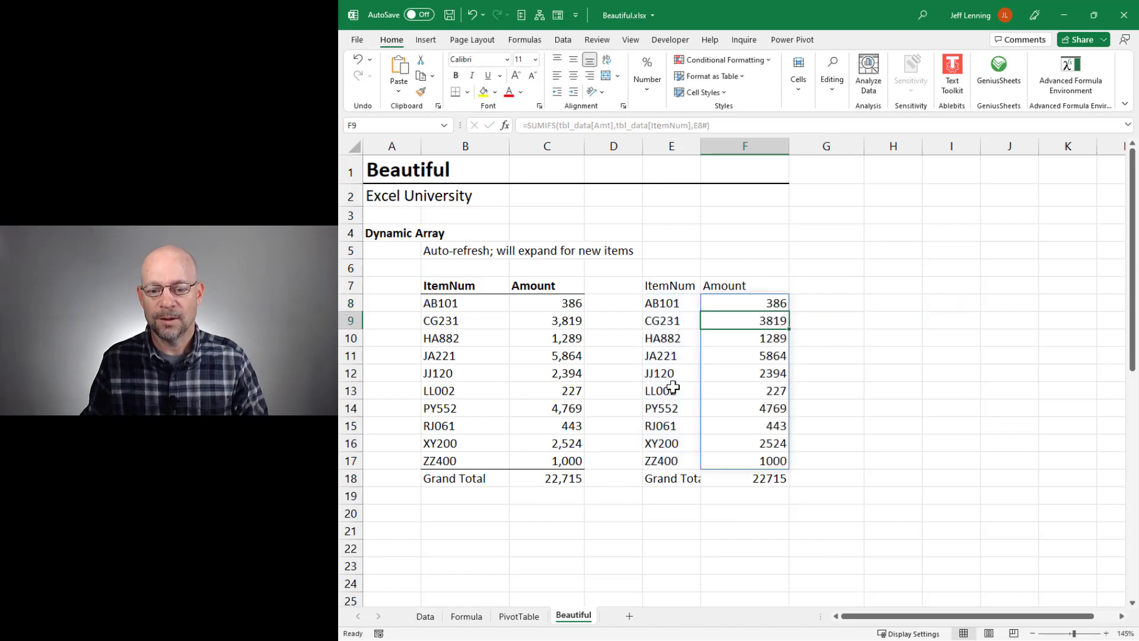
Step: Review the Grand Total formula in cell E18 and the item list formula in cell E8
left_click(739, 533)
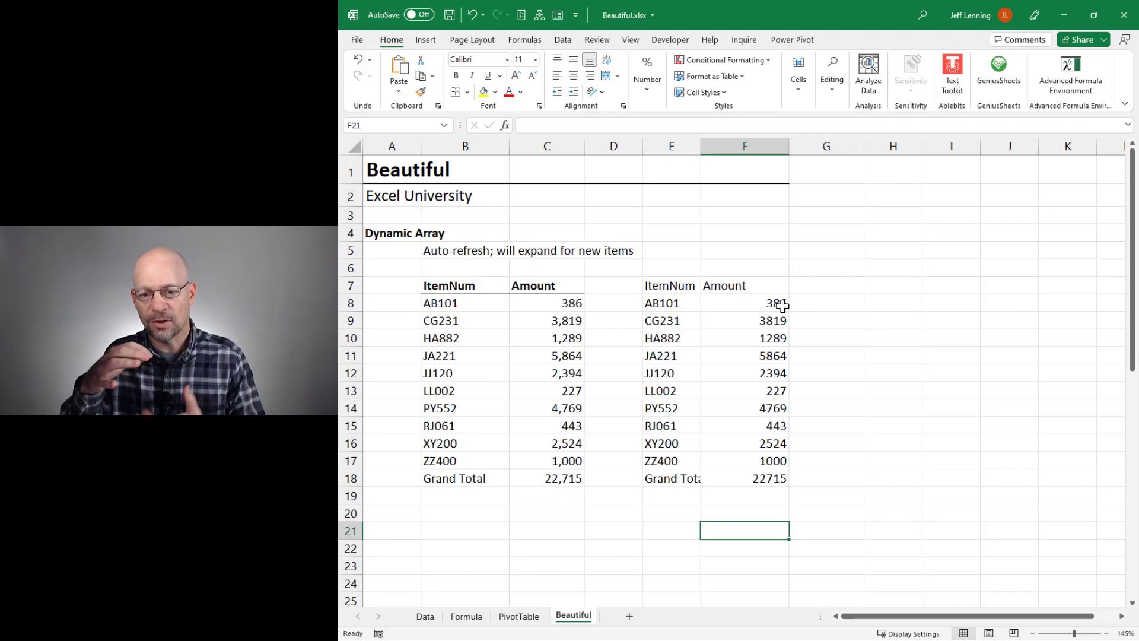
left_click(658, 473)
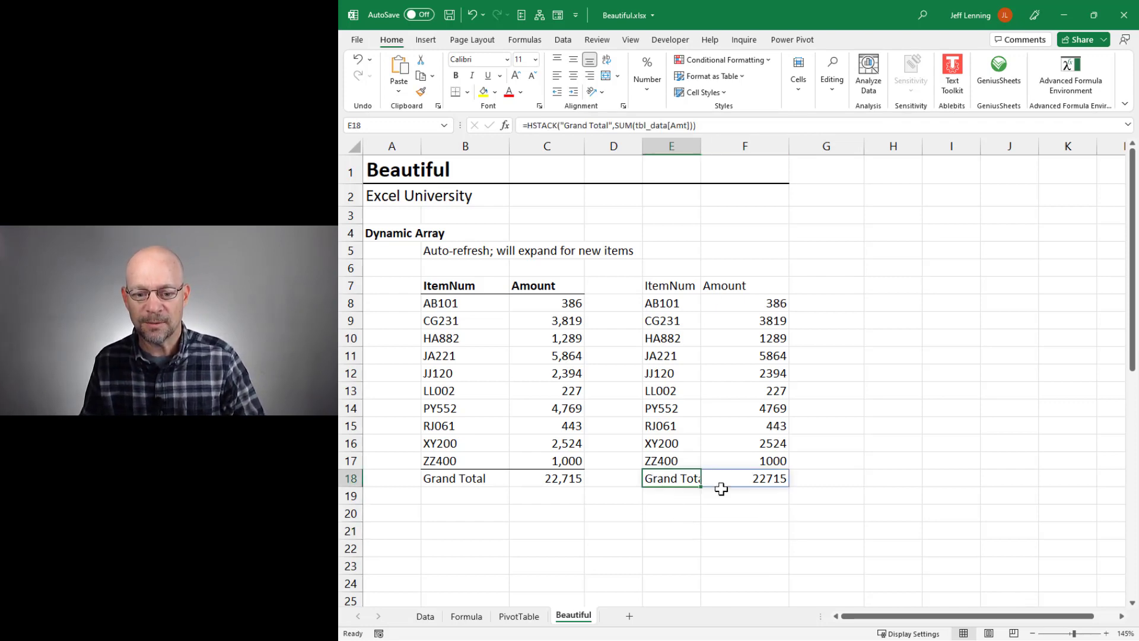
key("F2")
key("Escape")
left_click(661, 303)
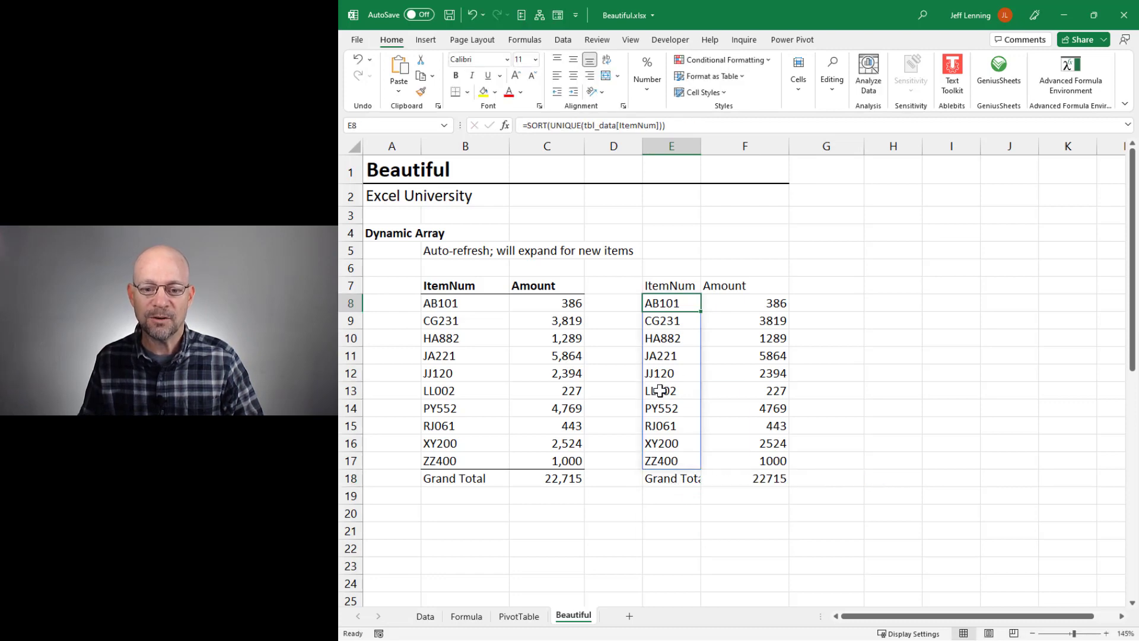
Step: Review the Grand Total row and the spilled item and amount ranges in columns E and F
left_click(655, 478)
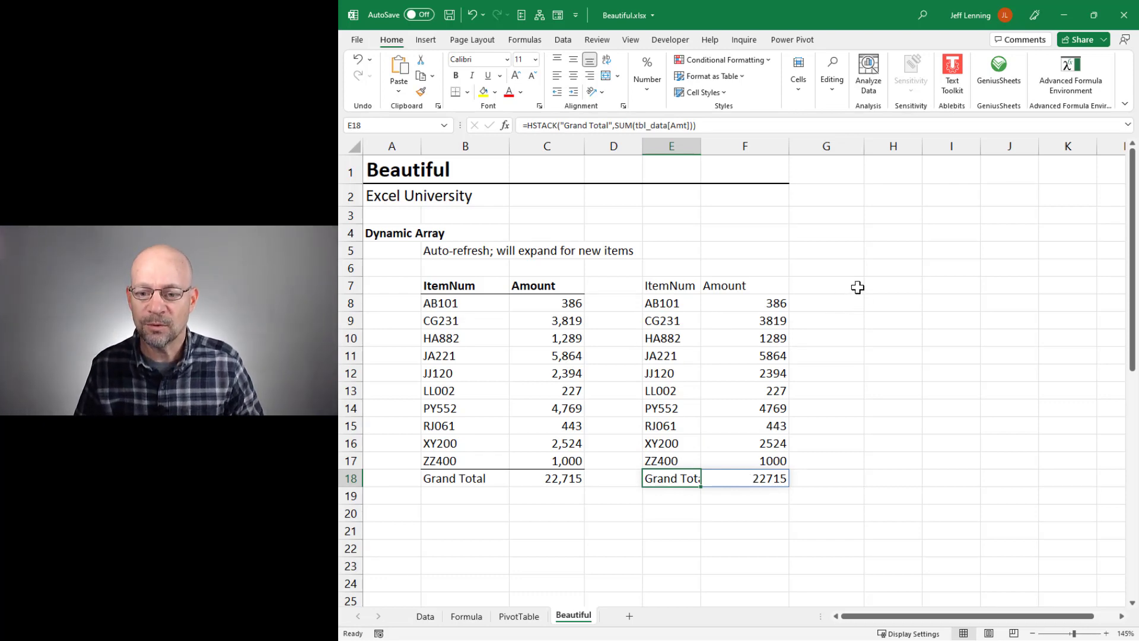
left_click(837, 284)
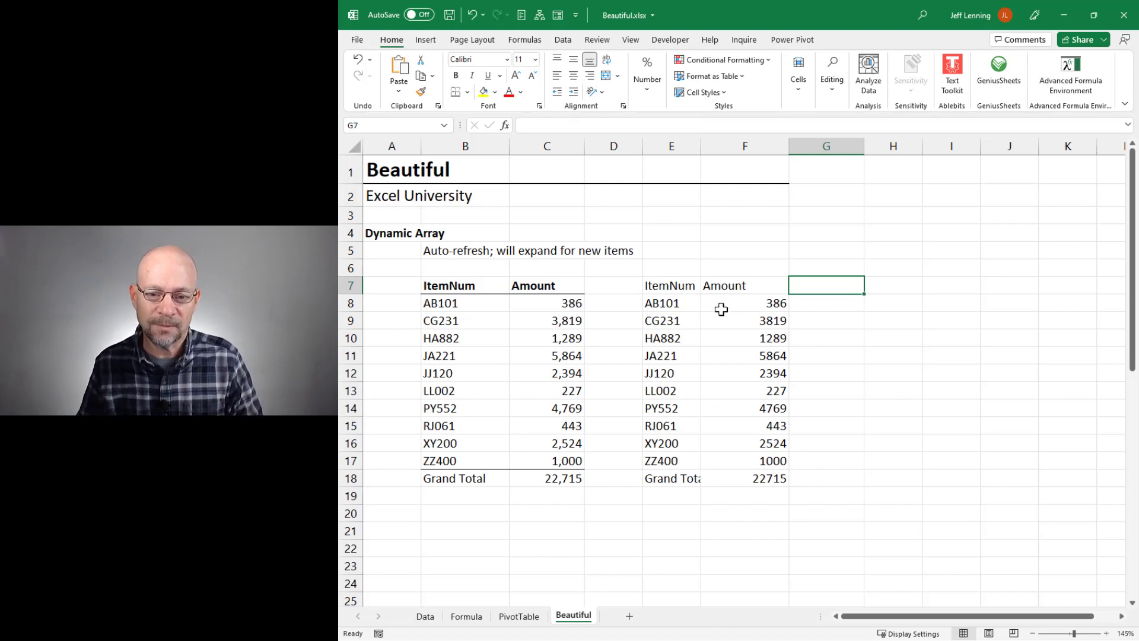
left_click_drag(685, 303, 656, 461)
left_click_drag(740, 305, 731, 460)
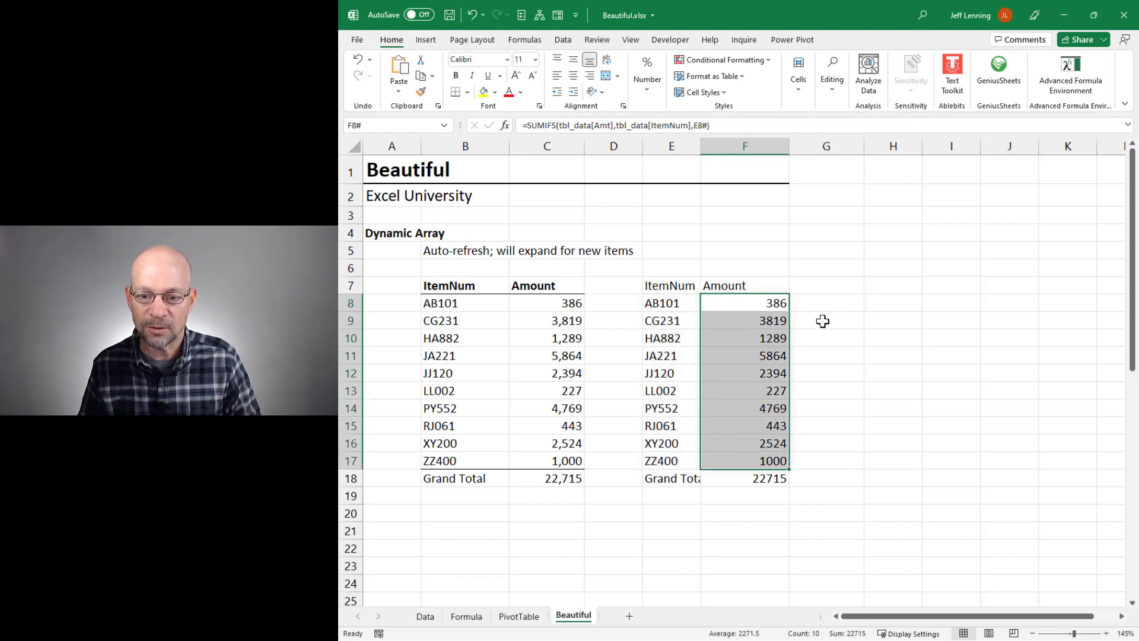
Step: Try combining the spilled items and amounts with =HSTACK(E8#,F8#) in cell H8, and clear that formula again
left_click(882, 304)
type("=")
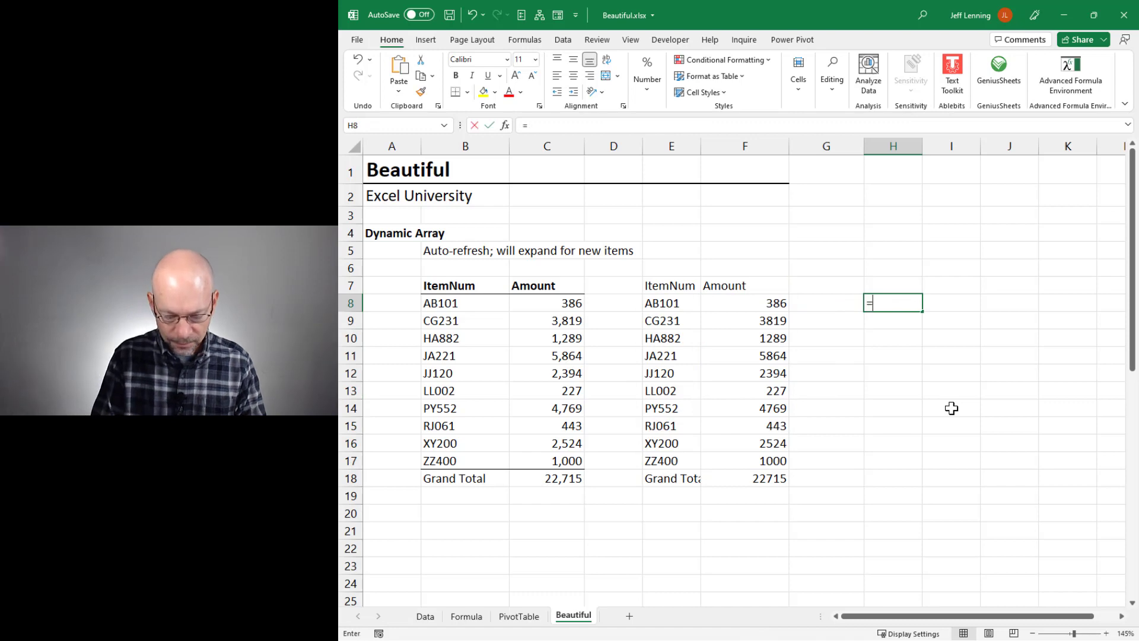
type("hs")
key("Tab")
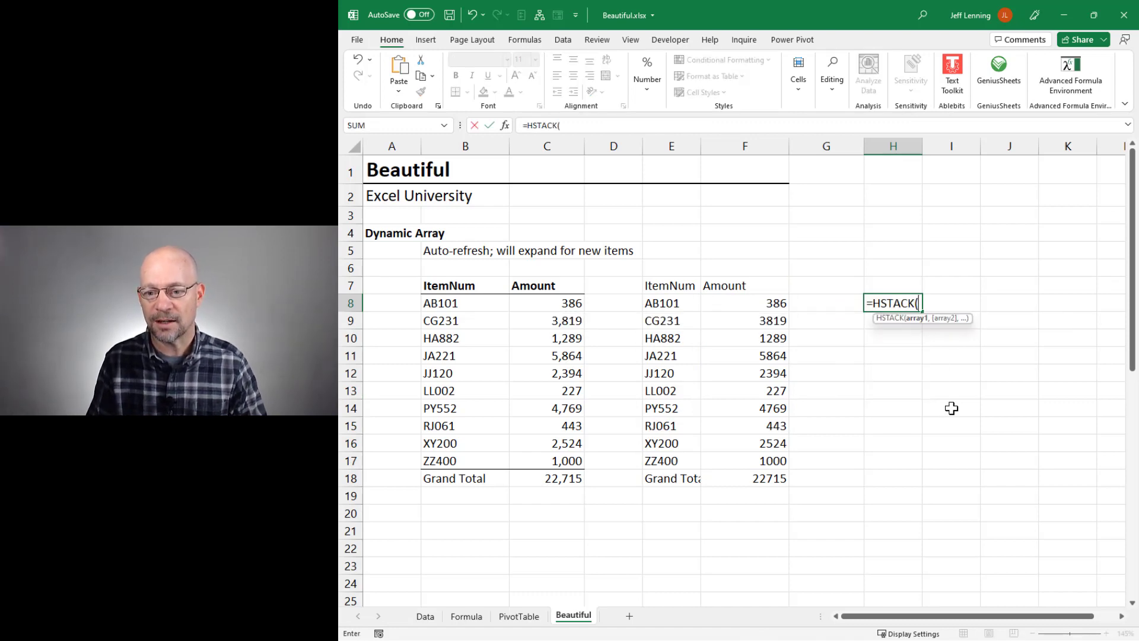
left_click(689, 303)
left_click_drag(683, 321, 679, 464)
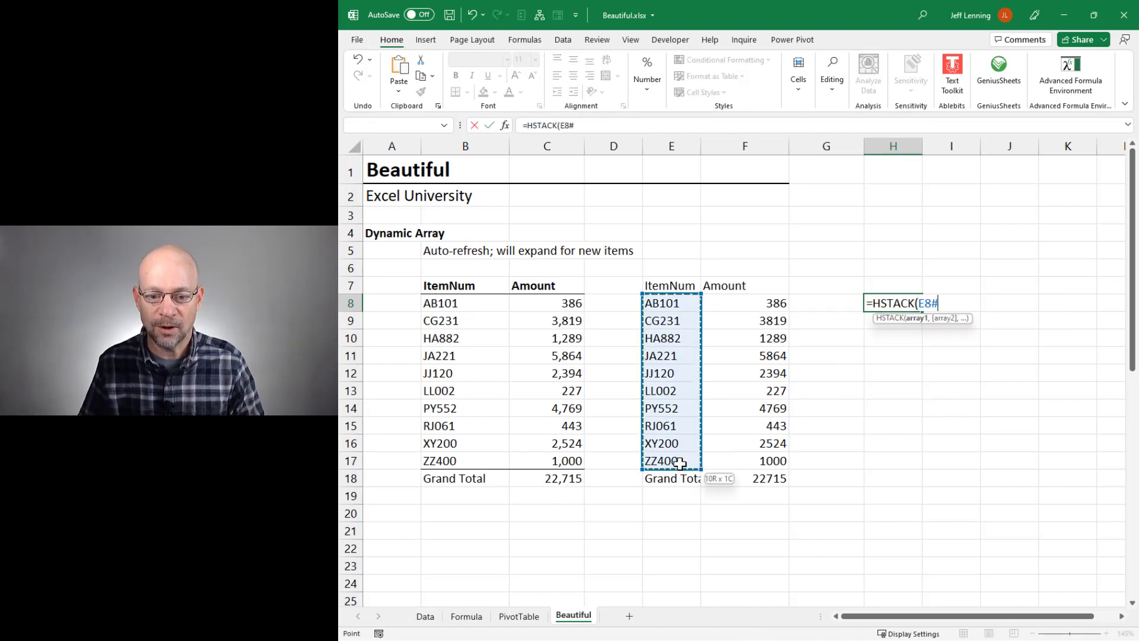
type(",")
left_click_drag(755, 298, 762, 466)
type(")")
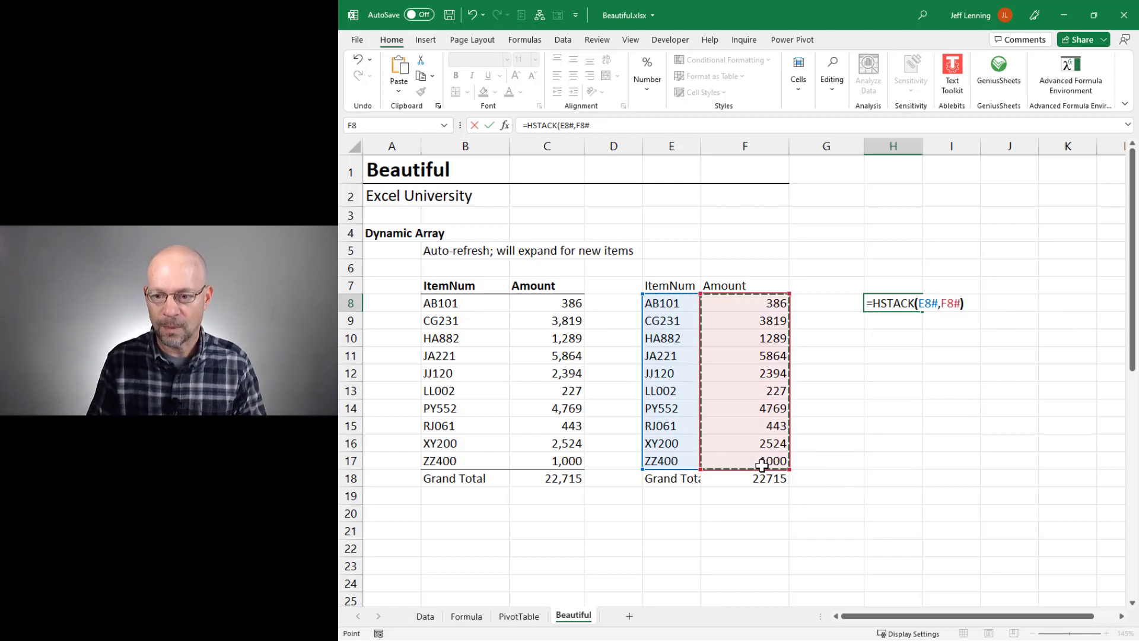
key("ctrl+Return")
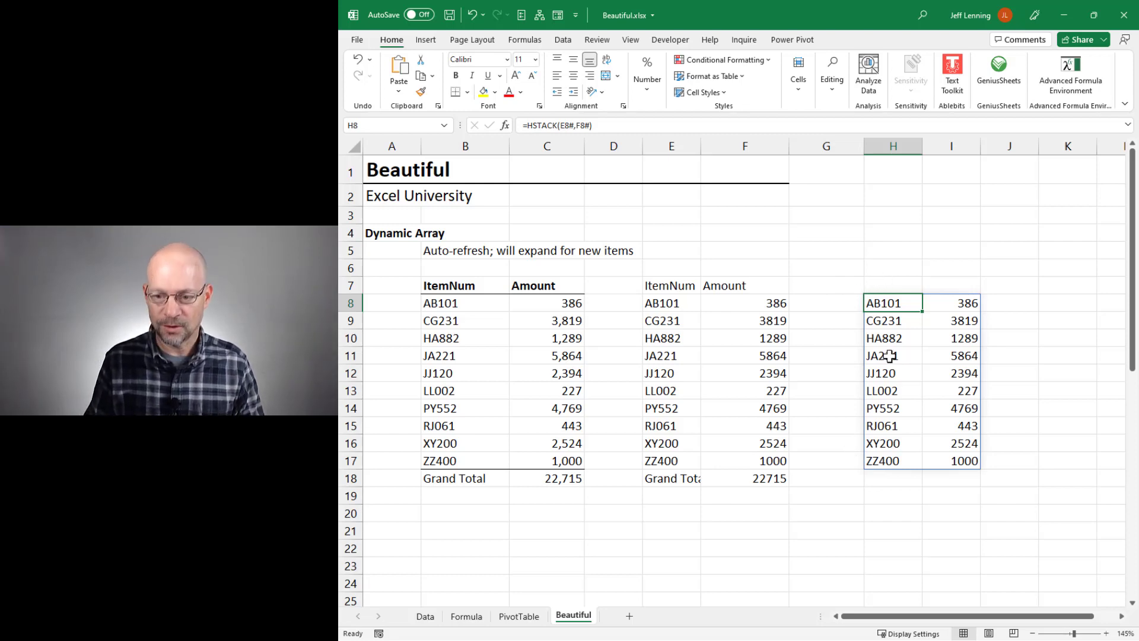
key("Delete")
Step: Enter =VSTACK(E7#,HSTACK(E8#,F8#),E18#) in cell H7 to stack the headers, item rows and total row
key("Up")
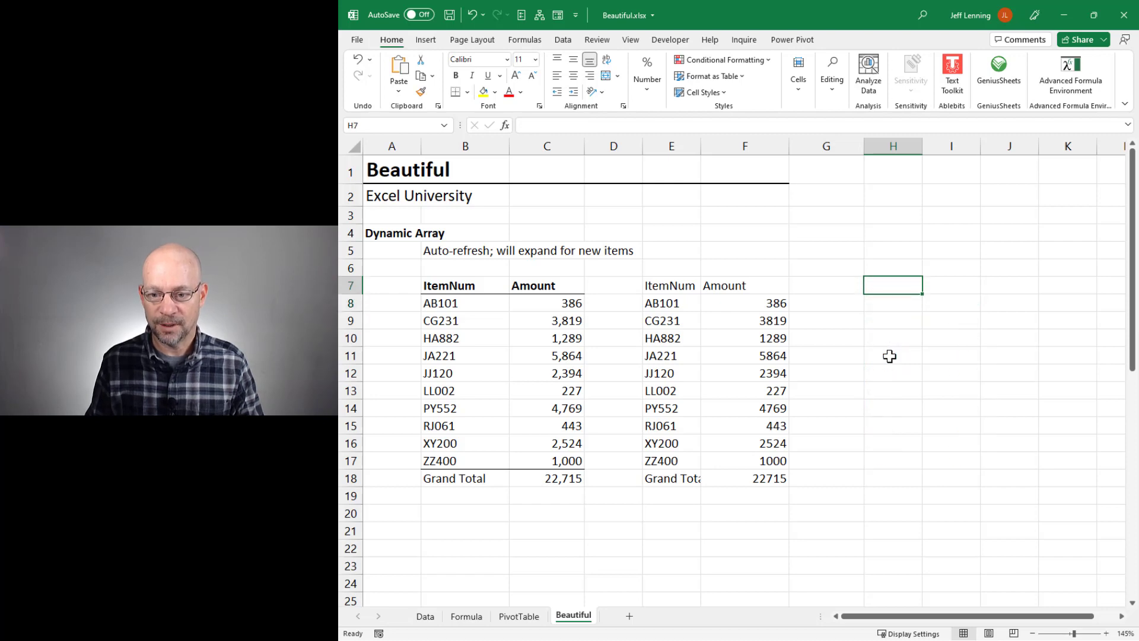
type("=vst")
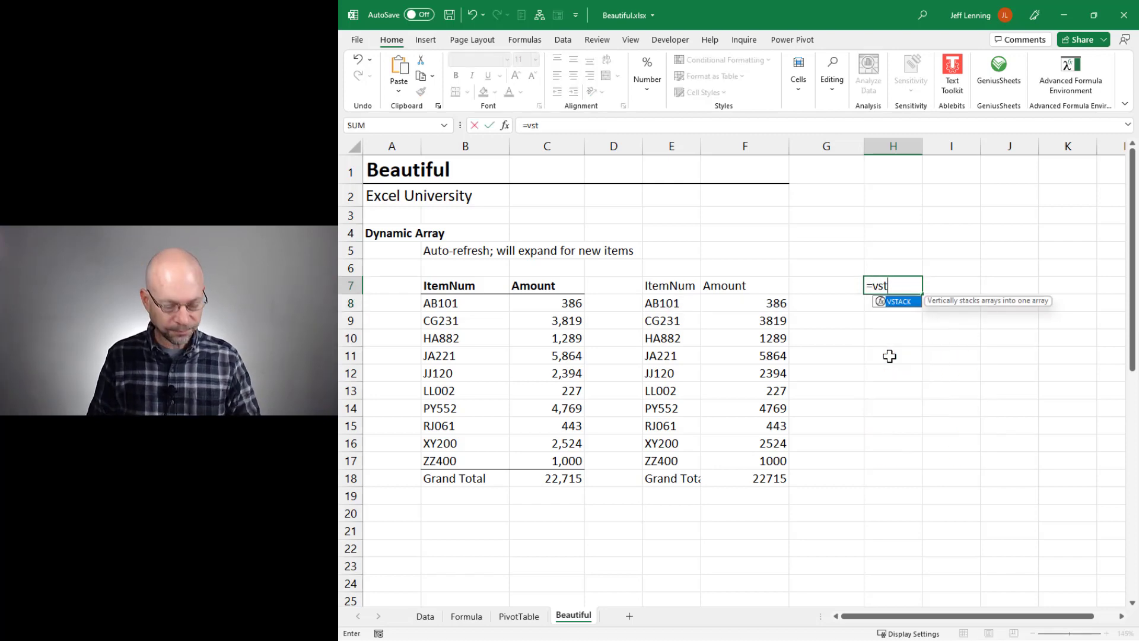
key("Tab")
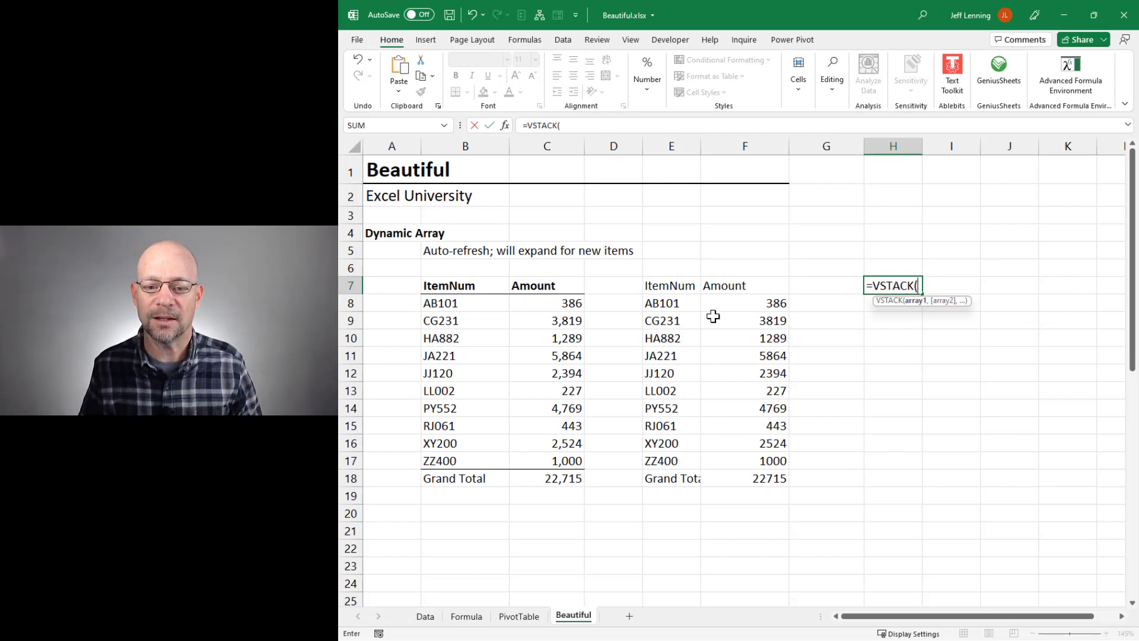
left_click_drag(672, 291, 766, 286)
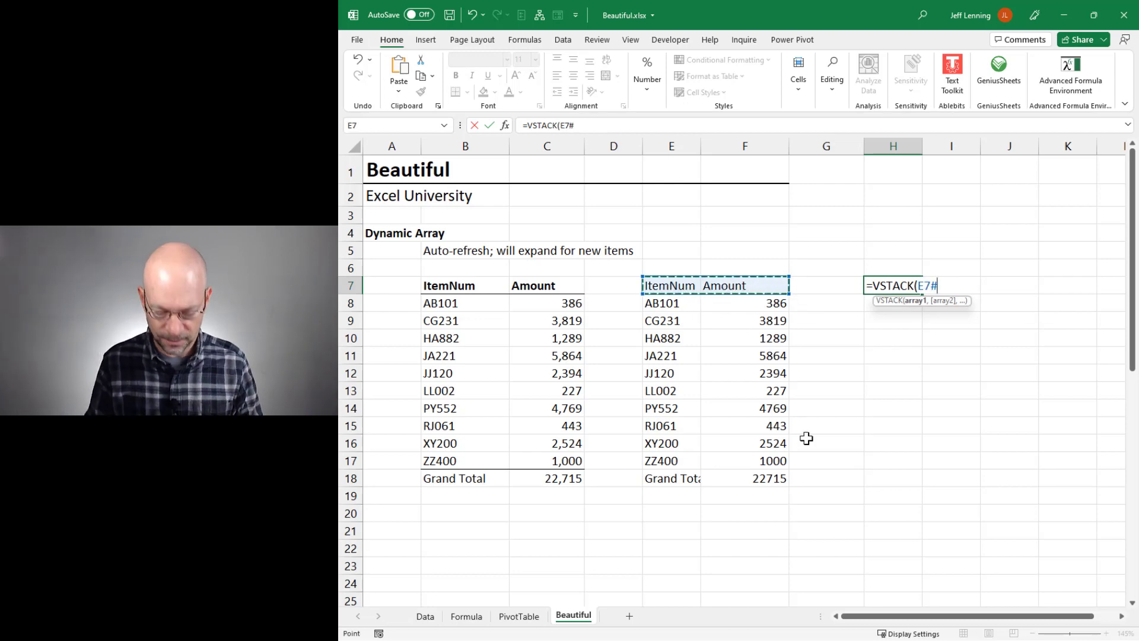
type(",")
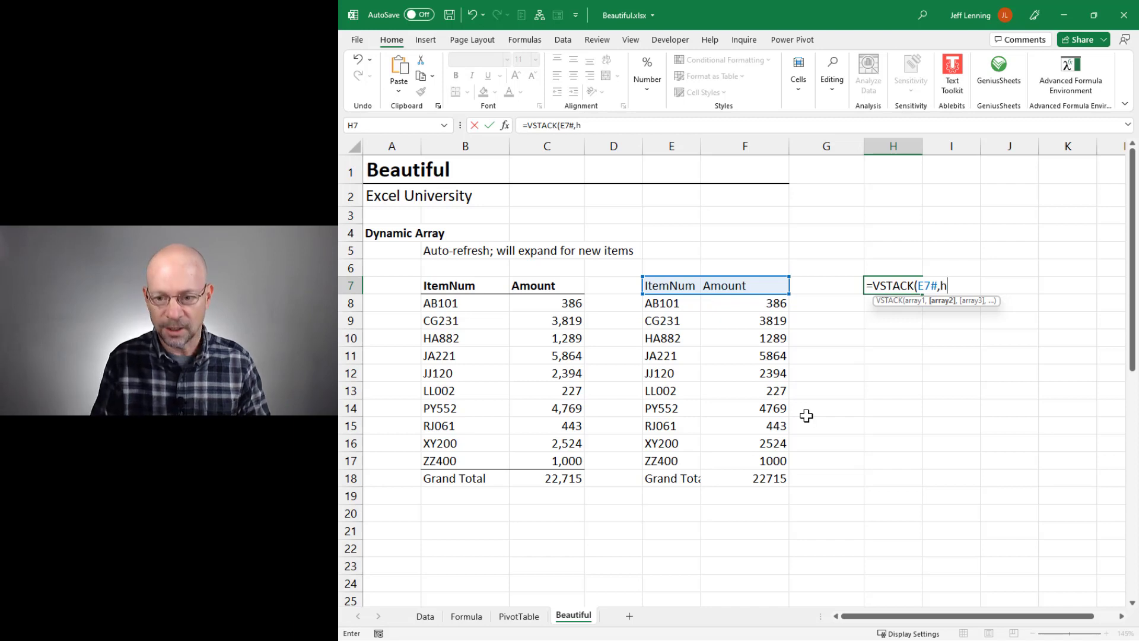
type("HSTACK(")
left_click_drag(676, 307, 677, 463)
type(",")
left_click_drag(731, 305, 747, 458)
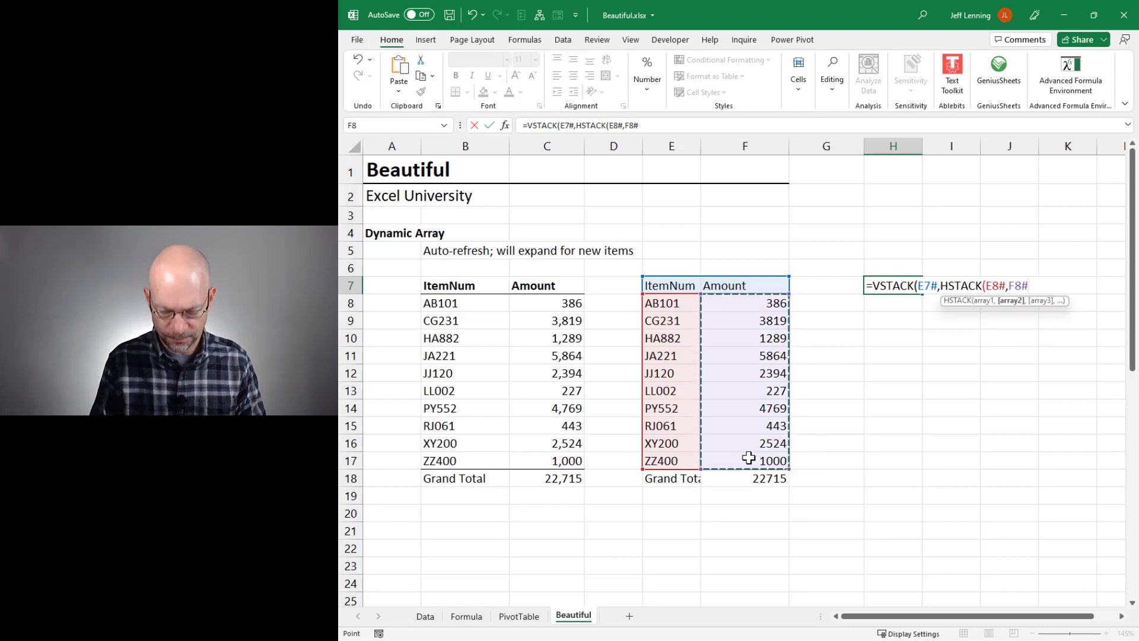
type("),")
left_click(668, 475)
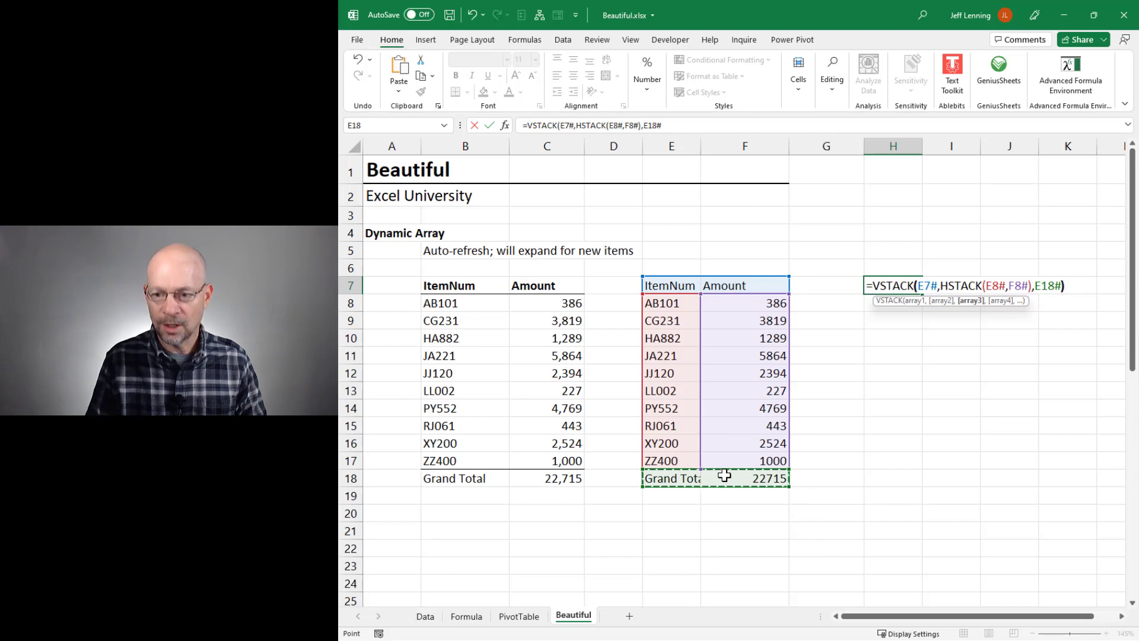
type(")")
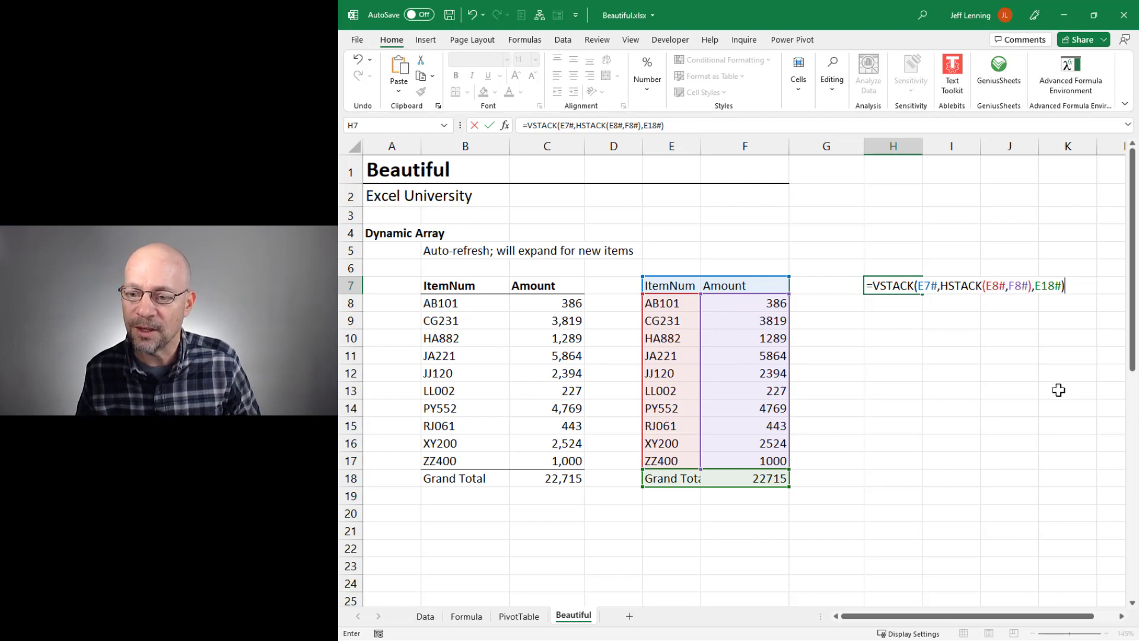
key("Return")
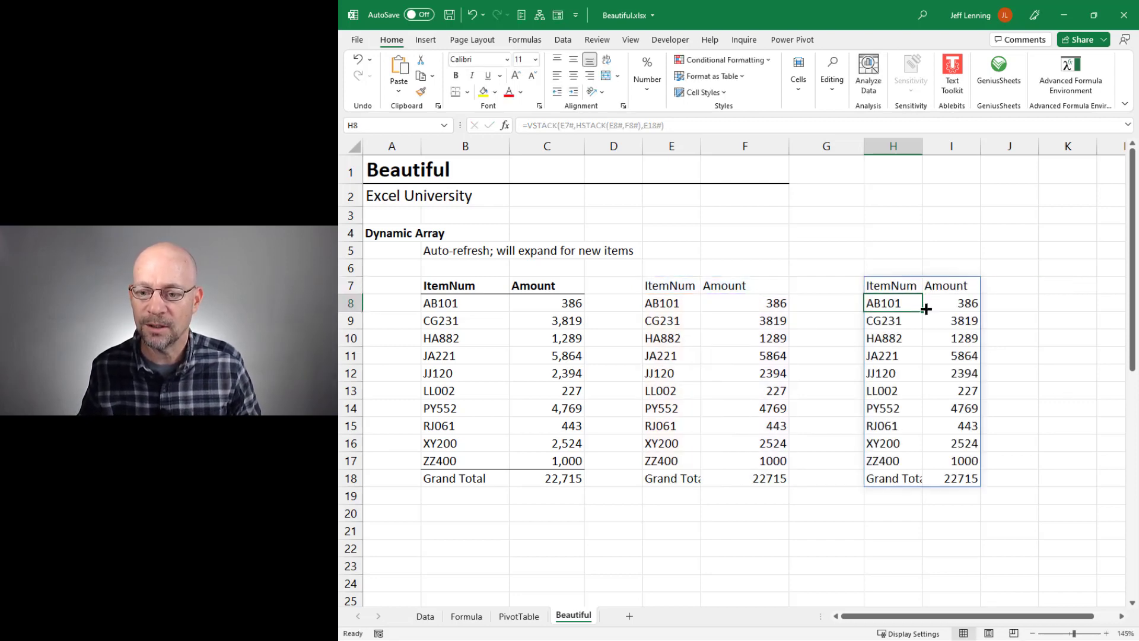
Step: Examine the spilled ranges referenced by the VSTACK formula in cell H7
left_click(898, 287)
key("F2")
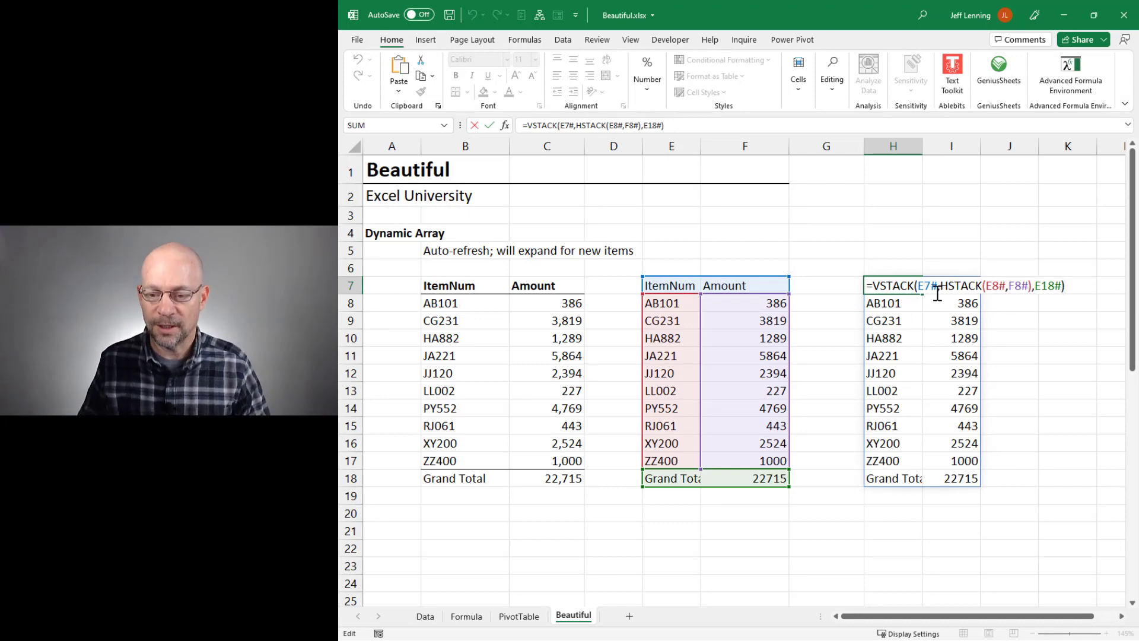
key("Escape")
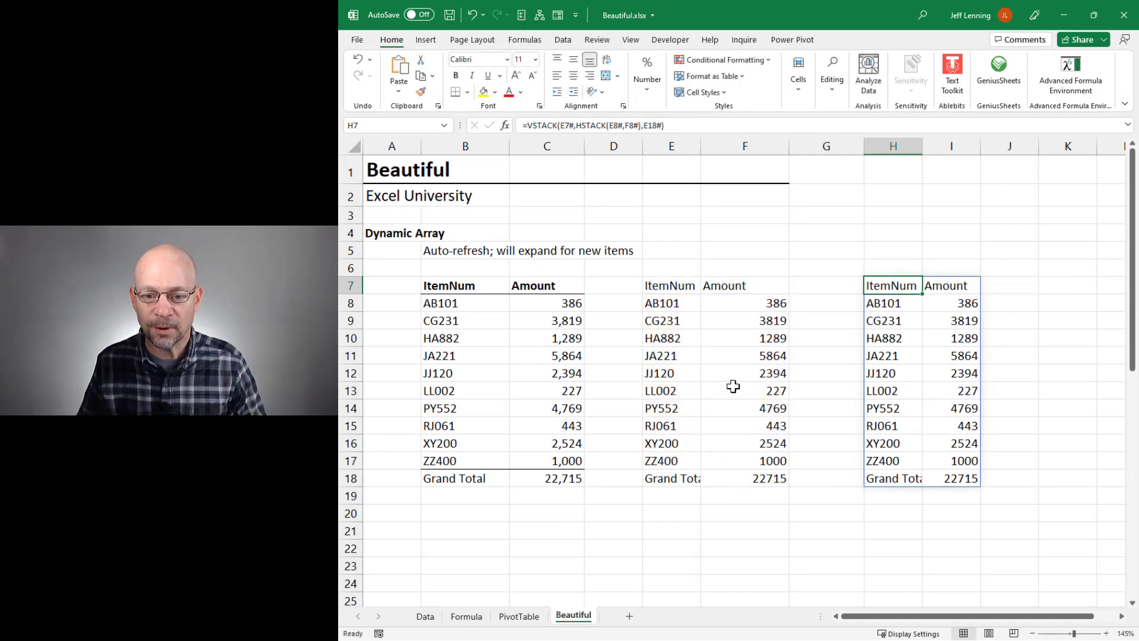
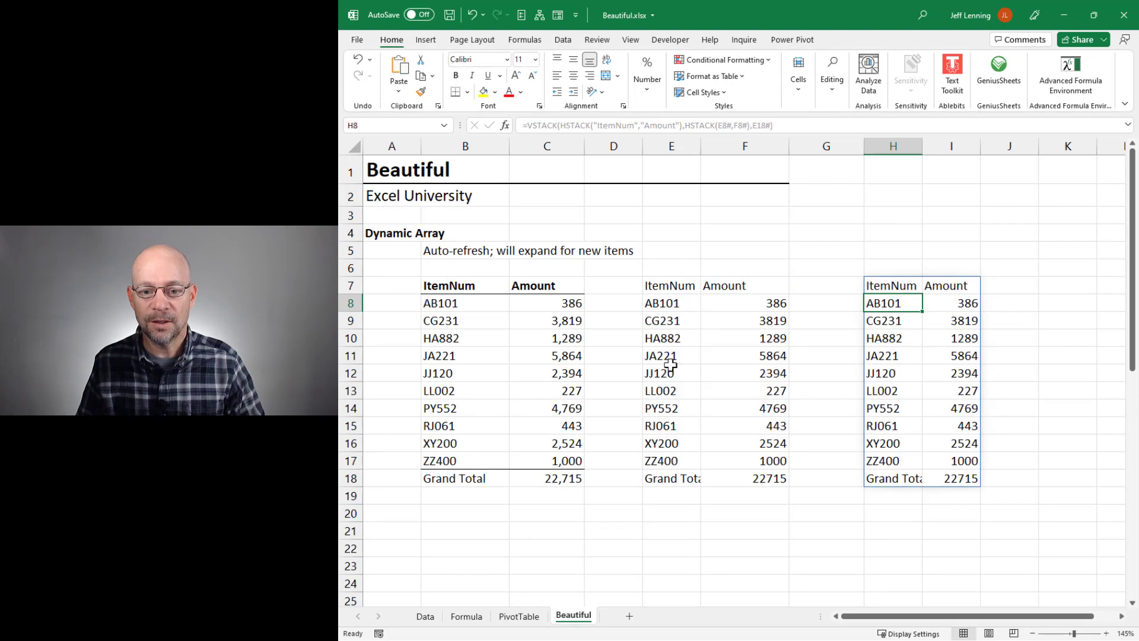
left_click(889, 284)
key("F2")
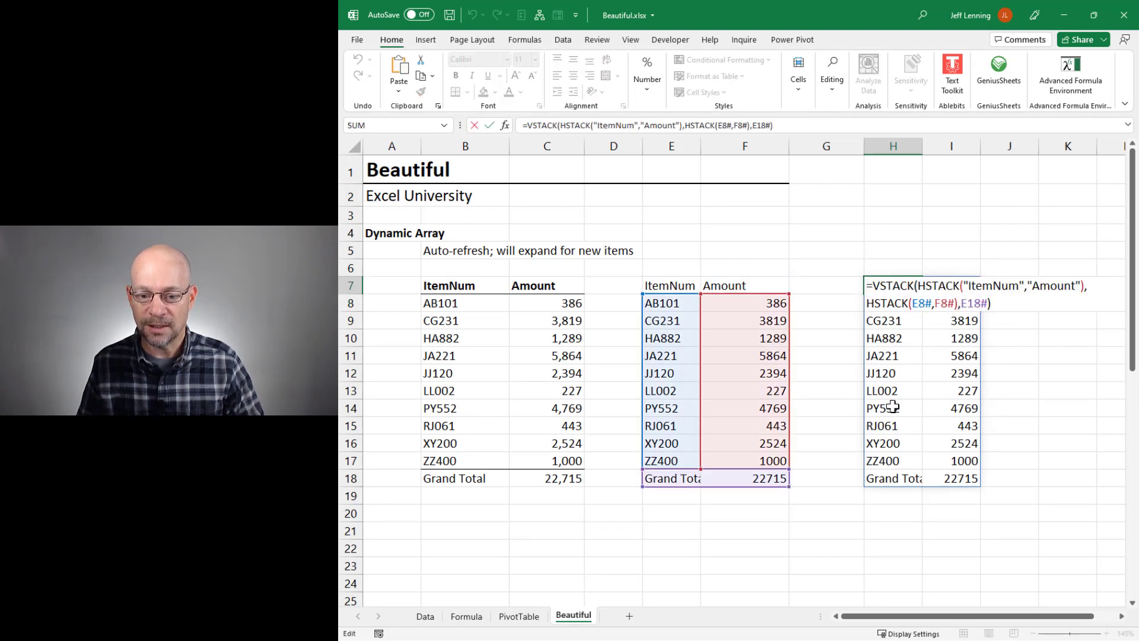
key("Escape")
Step: Replace E18# in cell H7's formula with HSTACK("Grand Total",SUM(tbl_data[Amt])) copied from cell E18
left_click(682, 478)
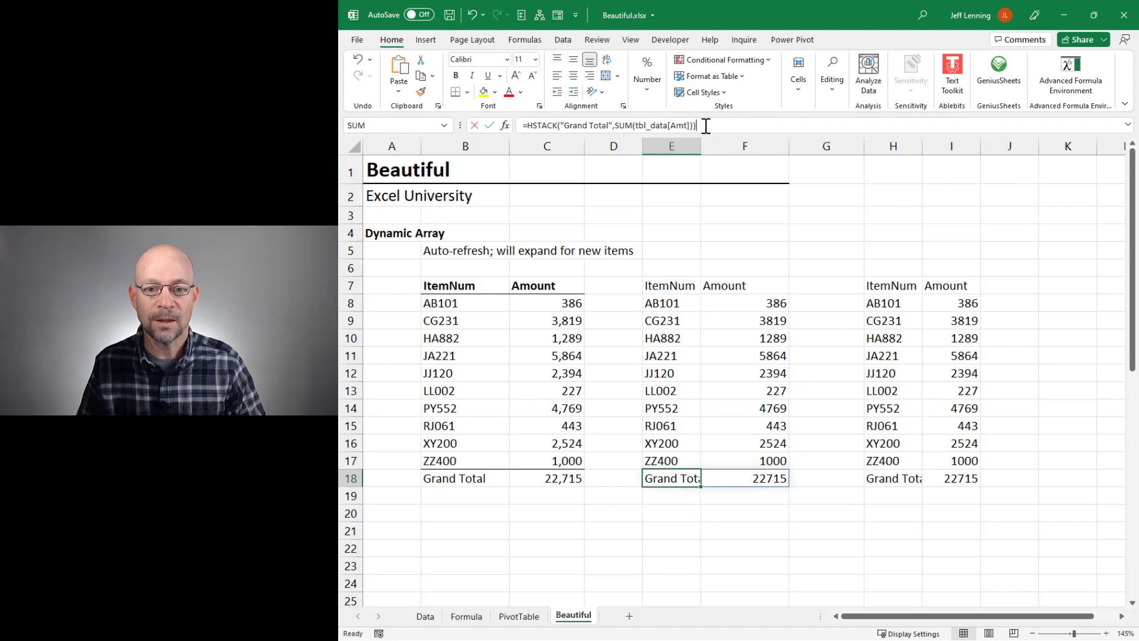
left_click_drag(705, 126, 530, 127)
key("ctrl+c")
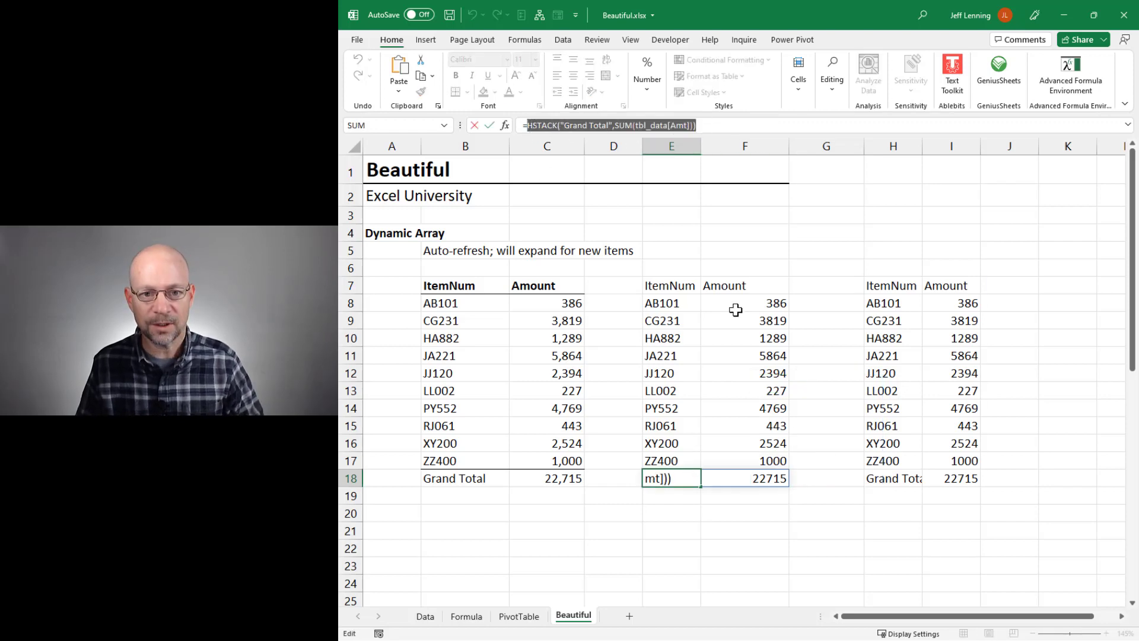
key("Escape")
double_click(893, 288)
left_click_drag(988, 302, 962, 303)
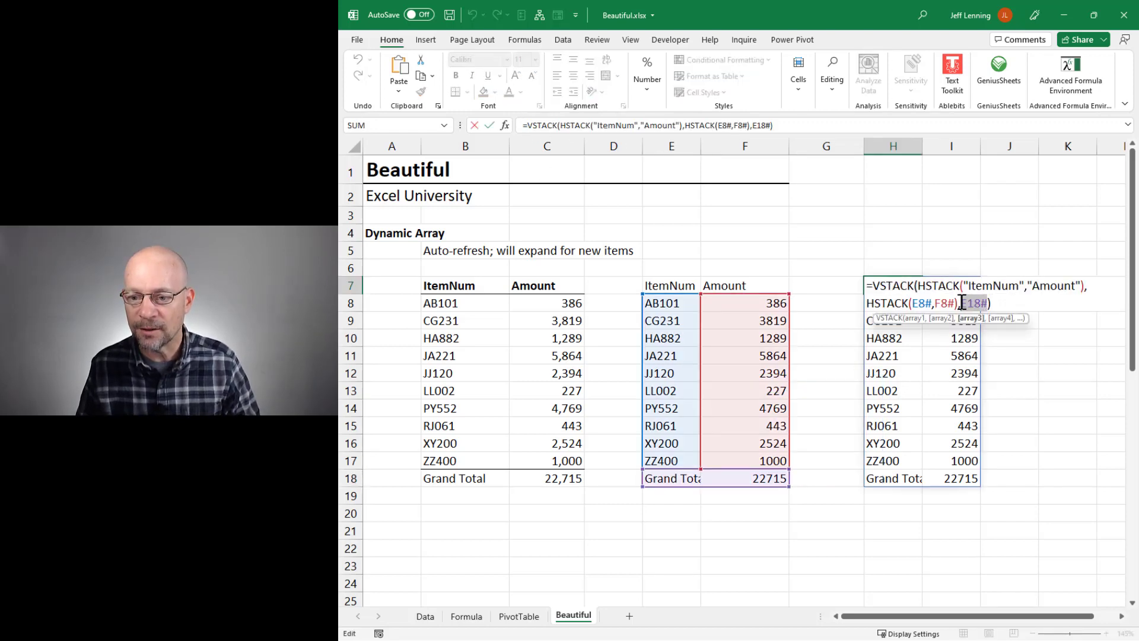
key("ctrl+v")
key("Return")
double_click(878, 287)
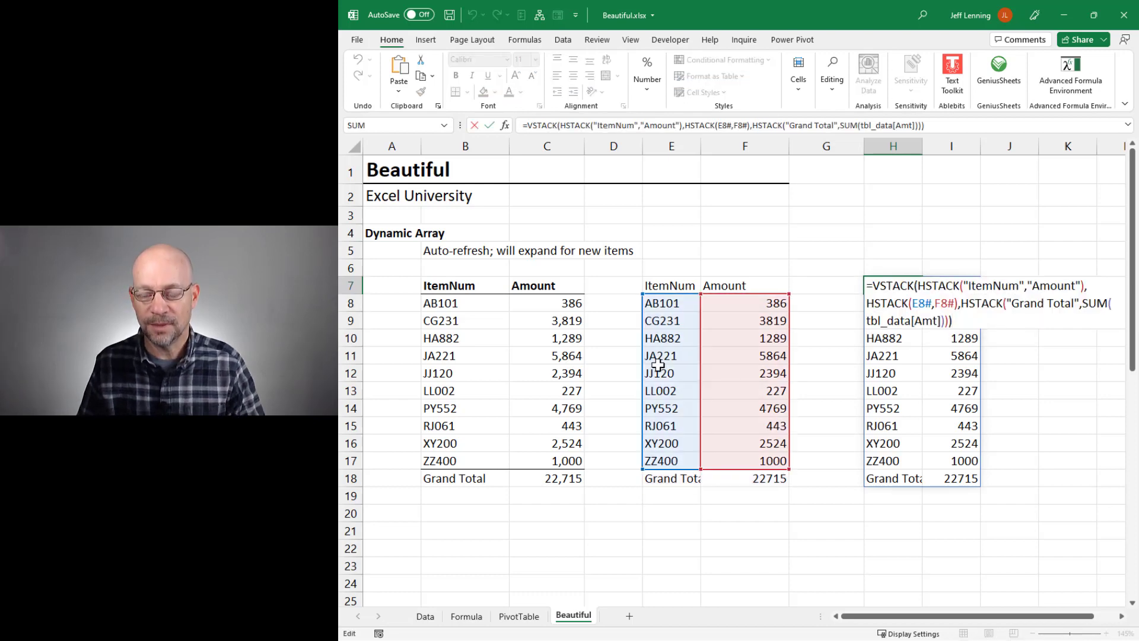
key("Escape")
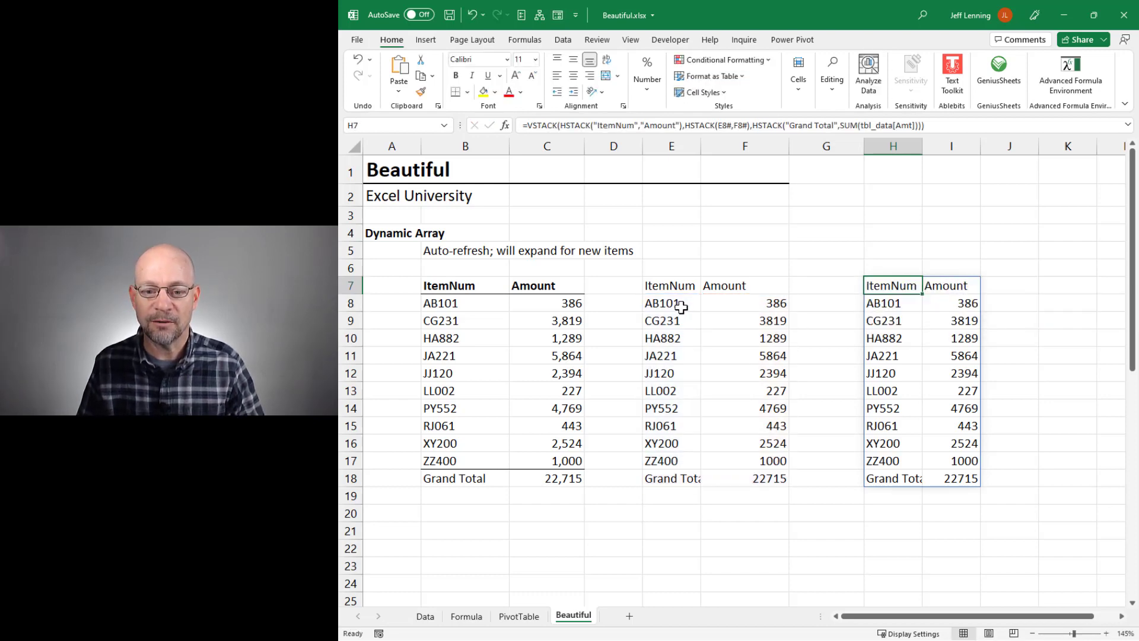
Step: Replace E8# in cell H7's formula with SORT(UNIQUE(tbl_data[ItemNum])) copied from cell E8
left_click(677, 304)
double_click(677, 303)
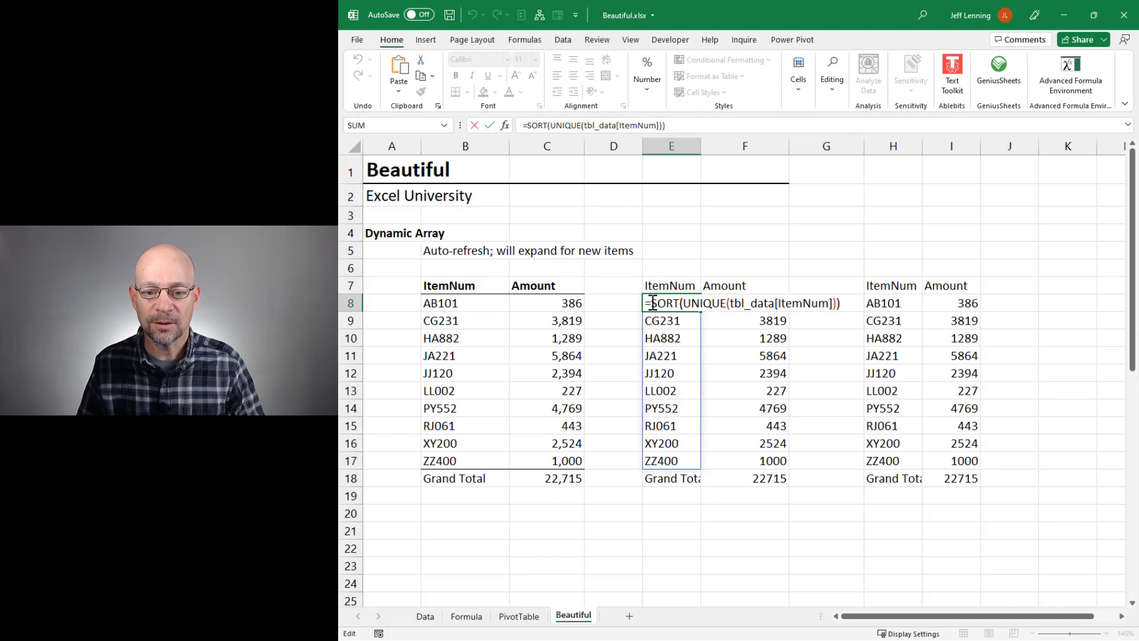
left_click_drag(652, 303, 852, 306)
key("ctrl+c")
key("Escape")
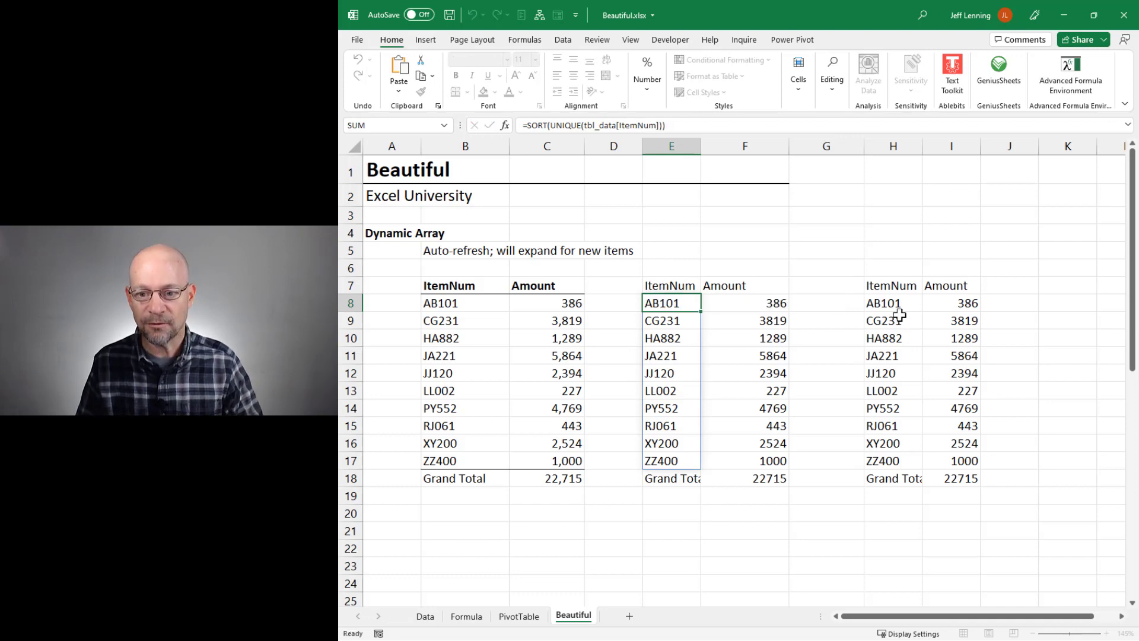
left_click(903, 288)
double_click(904, 288)
left_click_drag(932, 304, 920, 303)
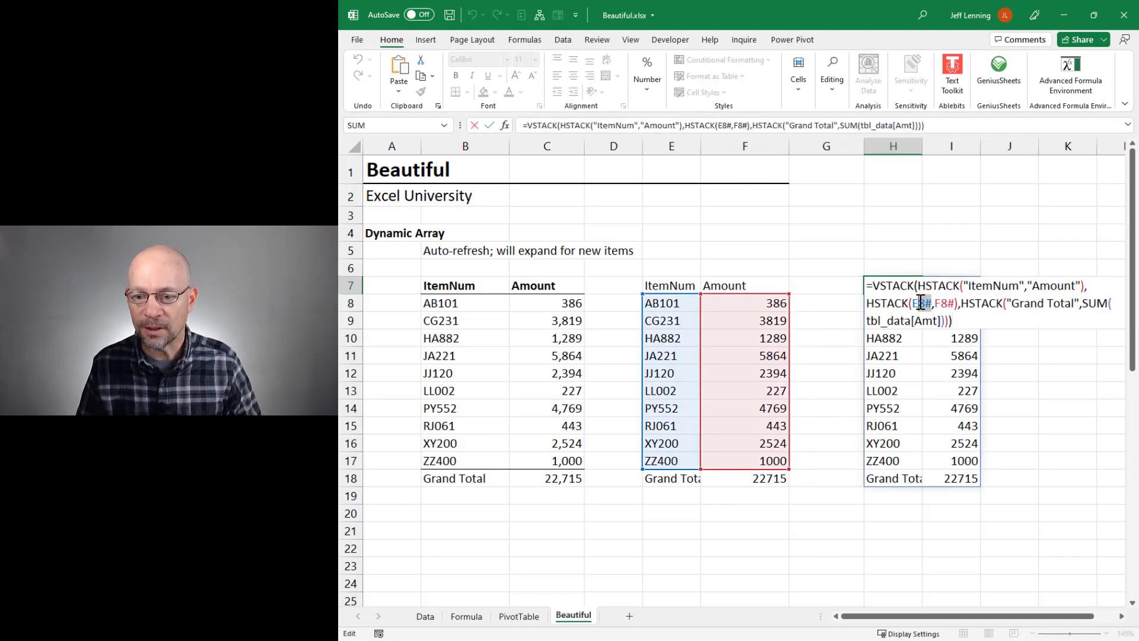
key("ctrl+v")
key("Return")
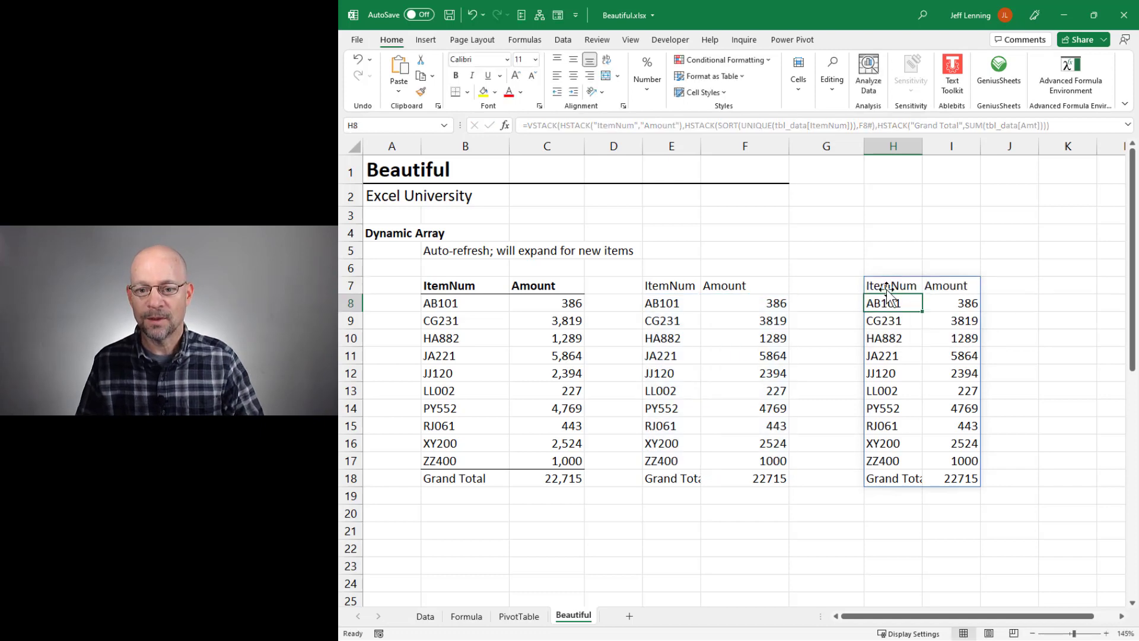
left_click(887, 287)
double_click(887, 287)
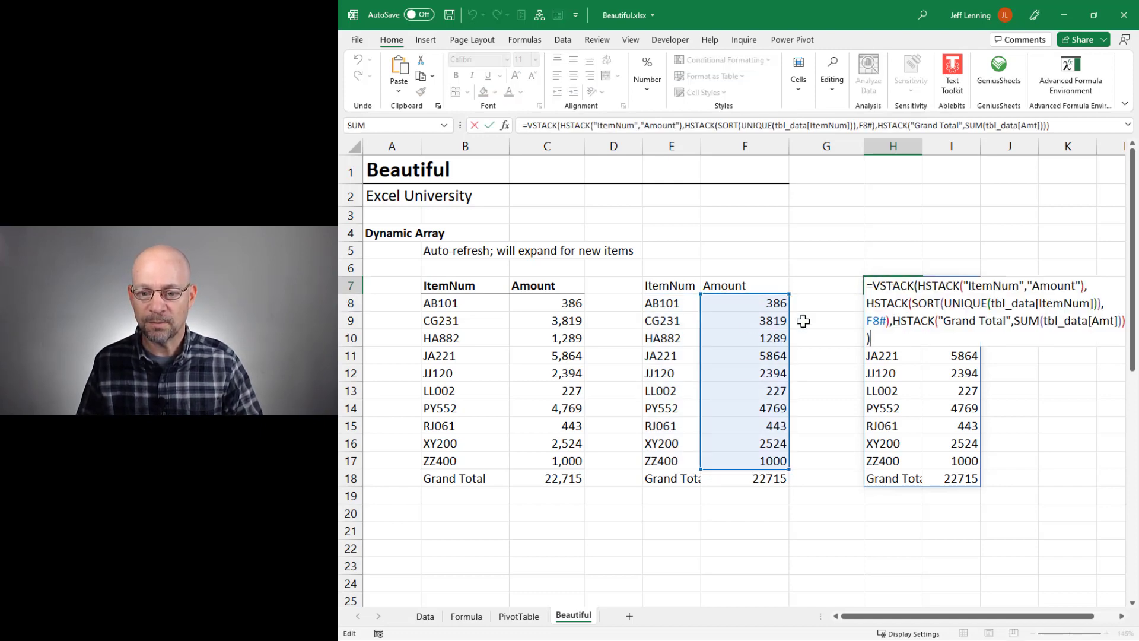
key("Escape")
Step: Replace F8# in cell H7's formula with SUMIFS(tbl_data[Amt],tbl_data[ItemNum],E8#) copied from cell F8
left_click(759, 302)
double_click(741, 302)
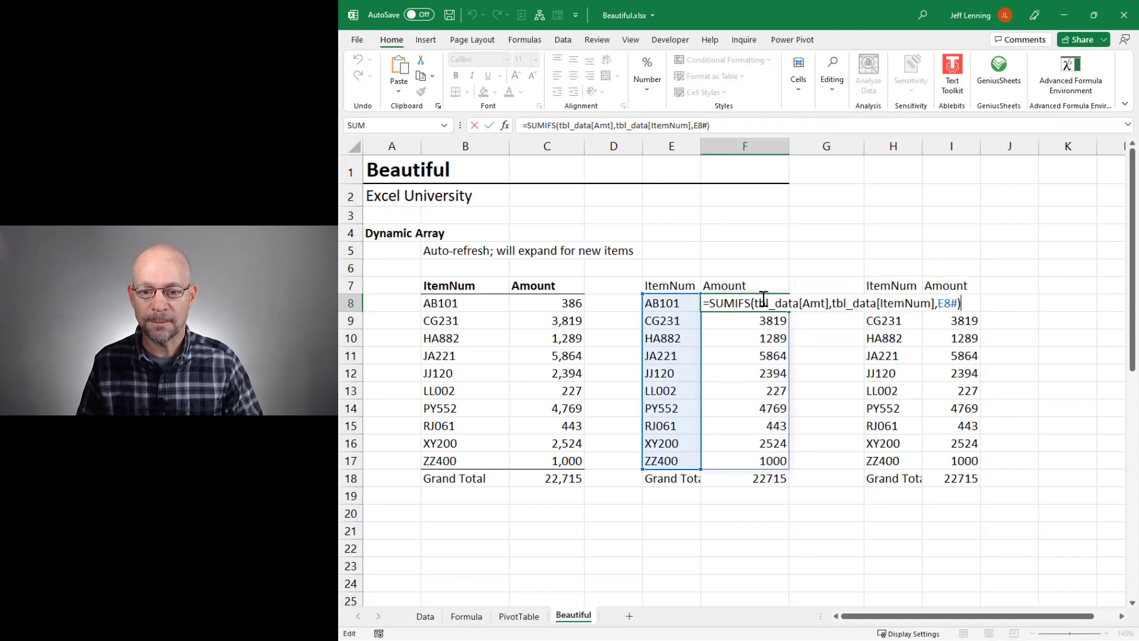
left_click_drag(714, 303, 1004, 302)
key("ctrl+c")
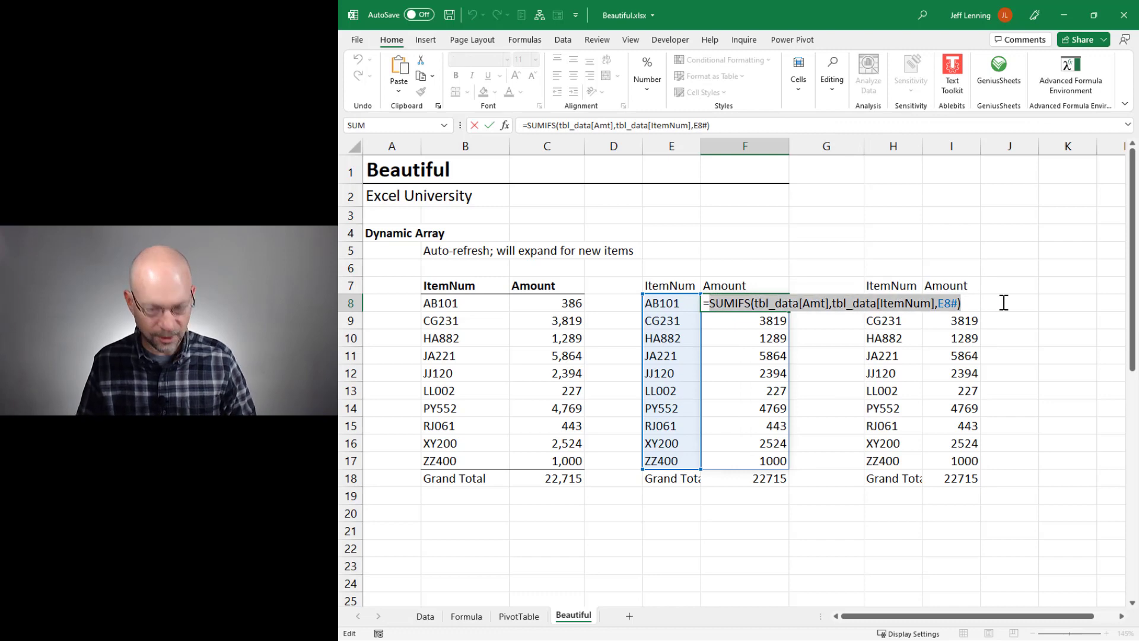
key("Escape")
left_click(890, 290)
double_click(890, 289)
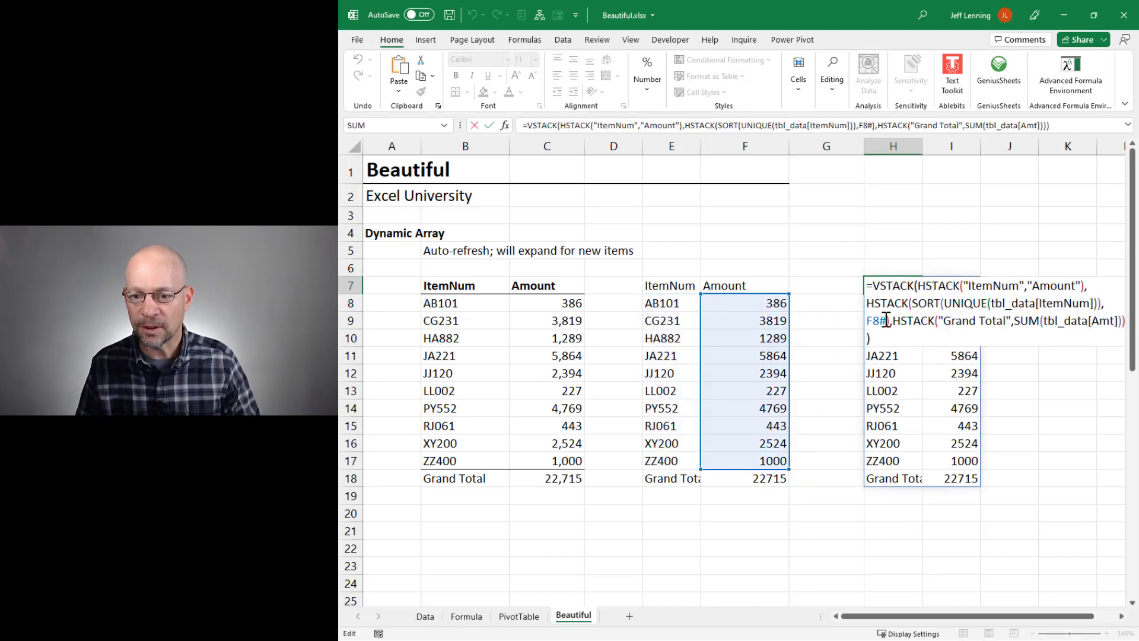
left_click_drag(888, 320, 867, 320)
key("ctrl+v")
key("Return")
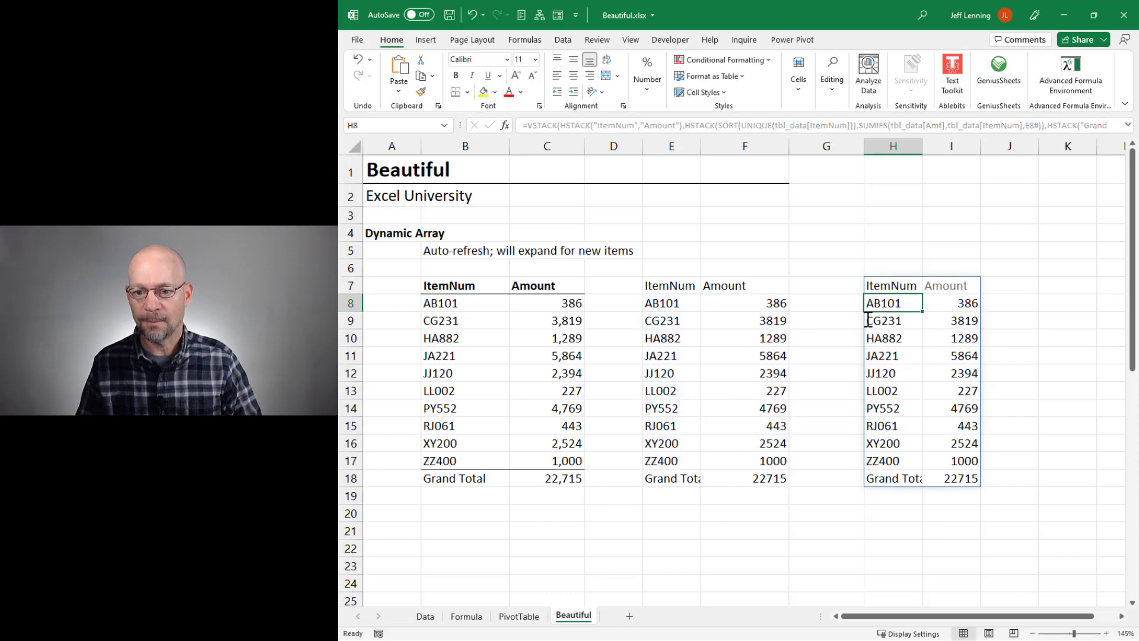
Step: Replace the E8# criteria inside SUMIFS in cell H7's formula with SORT(UNIQUE(tbl_data[ItemNum])) copied from cell E8
double_click(893, 285)
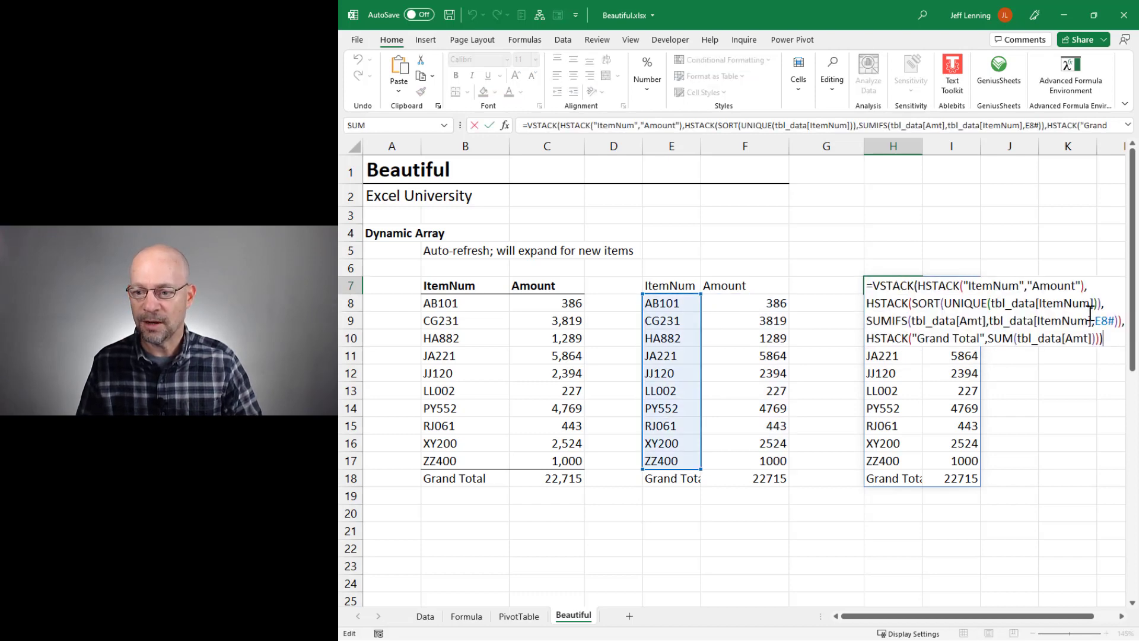
key("Escape")
left_click(688, 301)
double_click(665, 302)
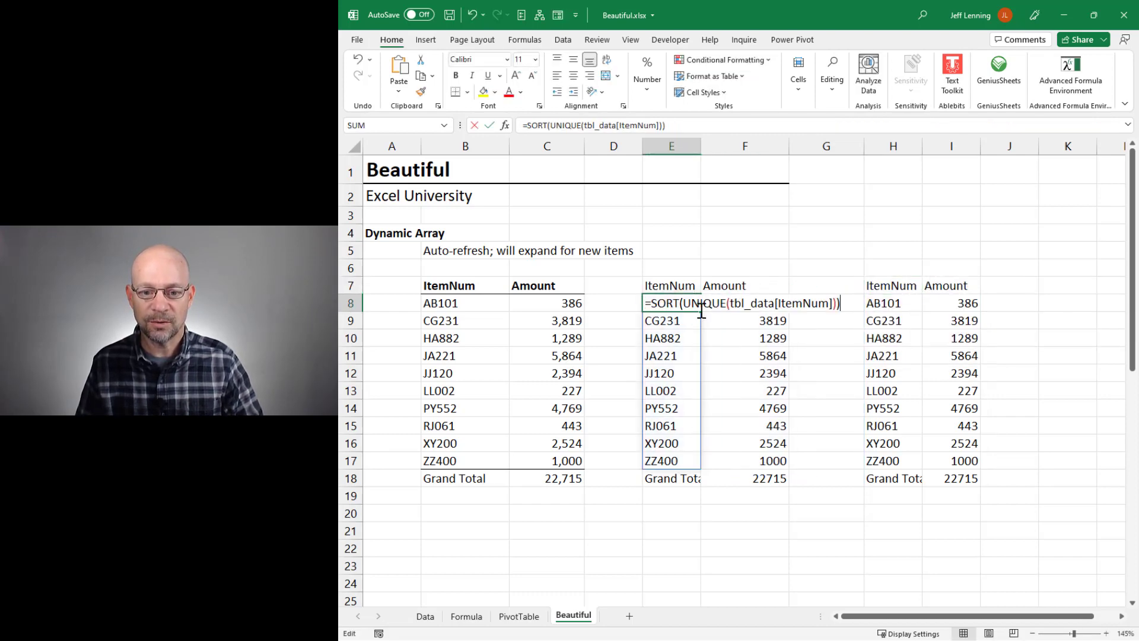
left_click_drag(654, 304, 859, 298)
key("ctrl+c")
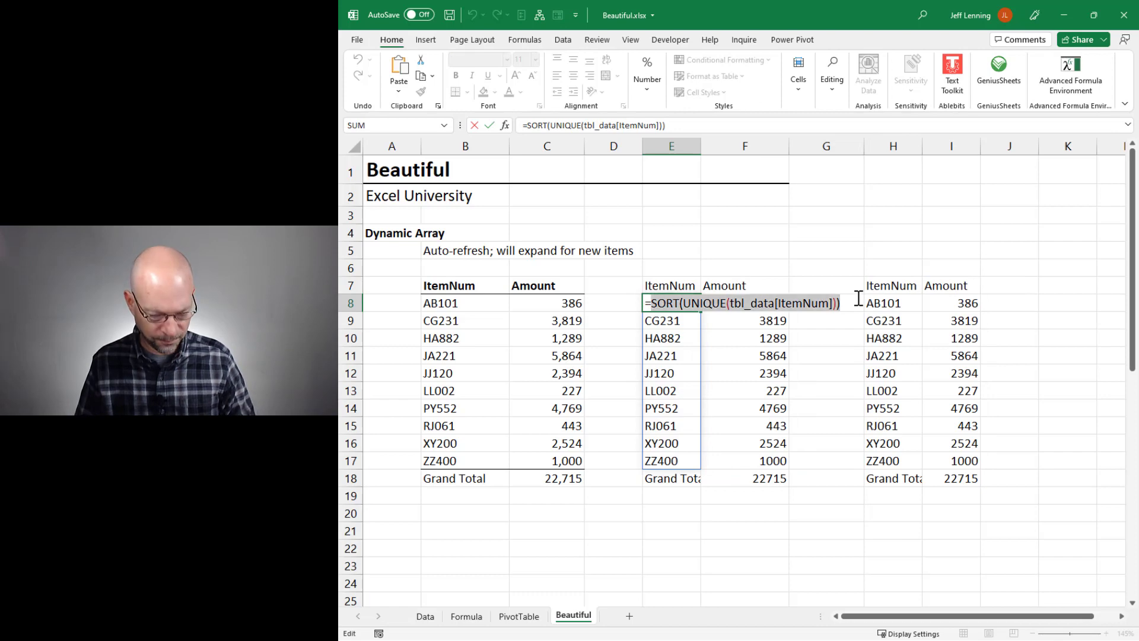
key("Escape")
double_click(893, 286)
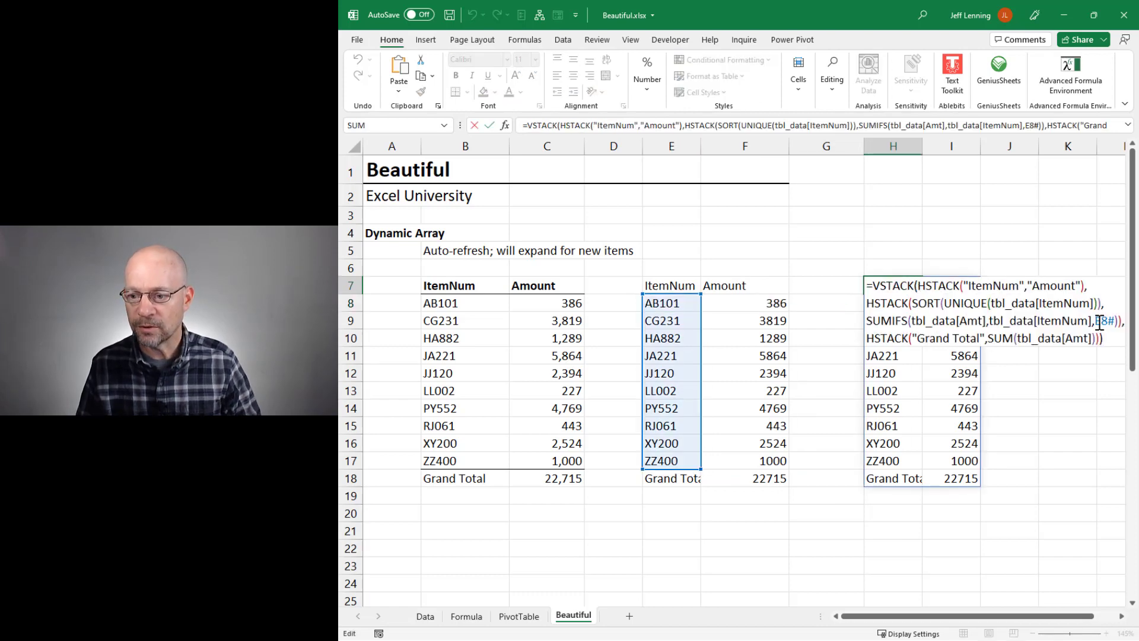
left_click_drag(1096, 321, 1113, 321)
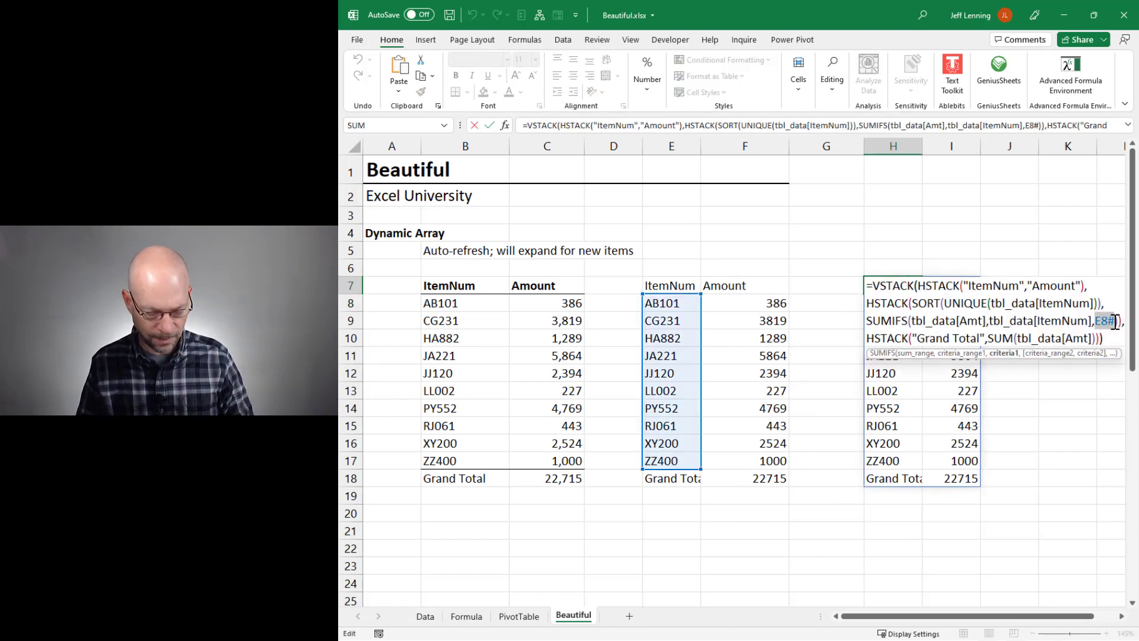
key("ctrl+v")
key("Return")
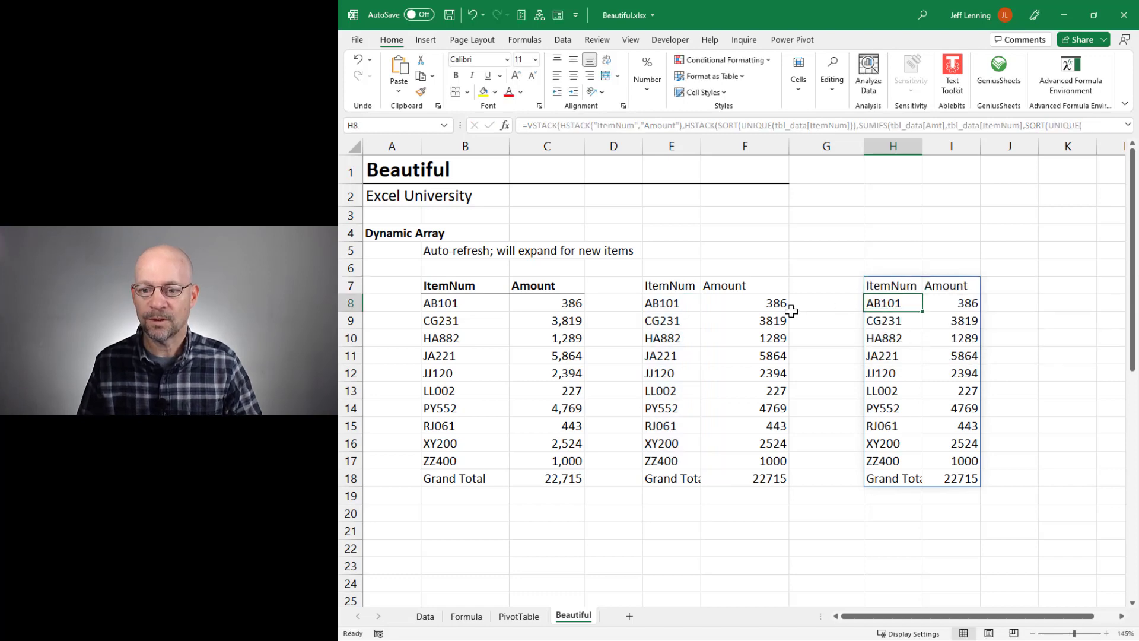
Step: Delete the helper columns E and F and check the combined VSTACK formula in cell F7
double_click(889, 285)
key("Escape")
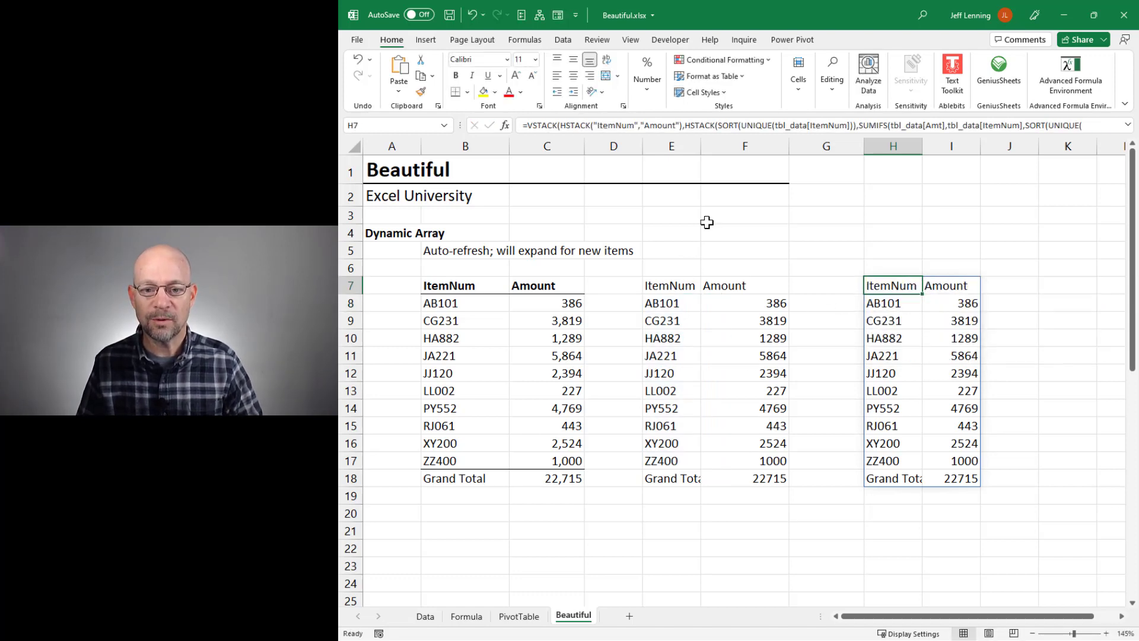
left_click_drag(683, 147, 755, 150)
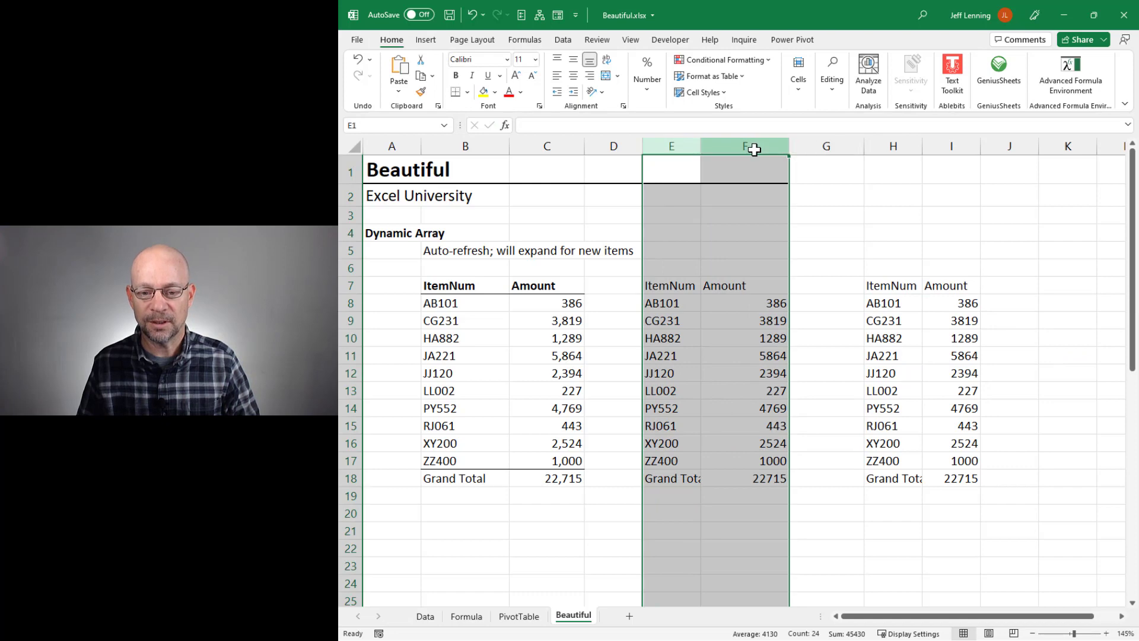
key("ctrl+minus")
left_click(743, 287)
key("F2")
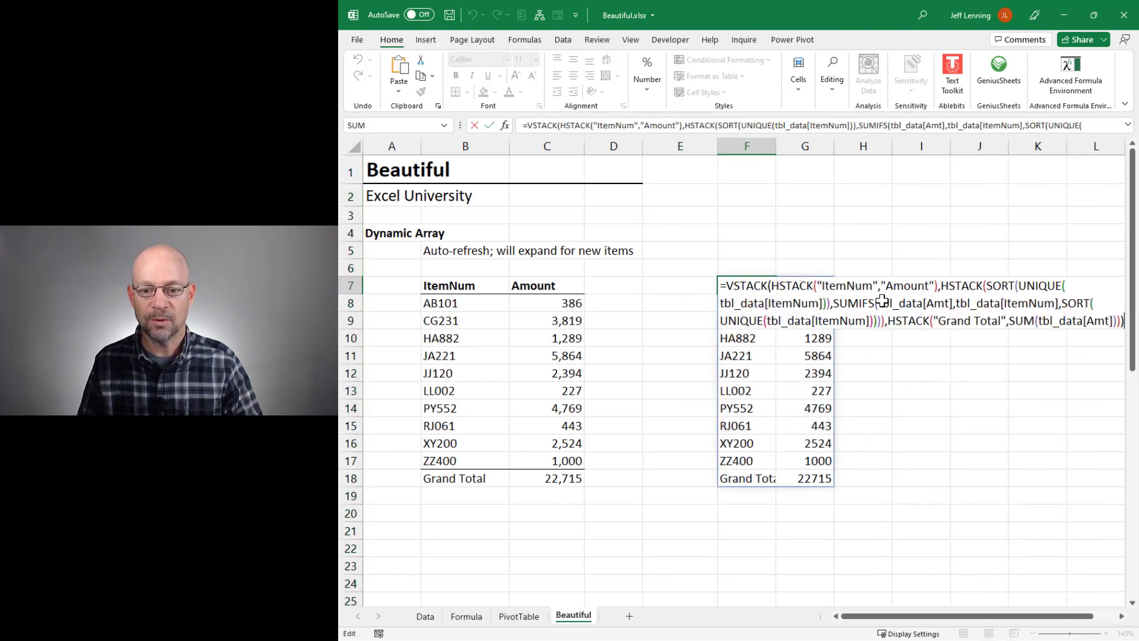
key("Escape")
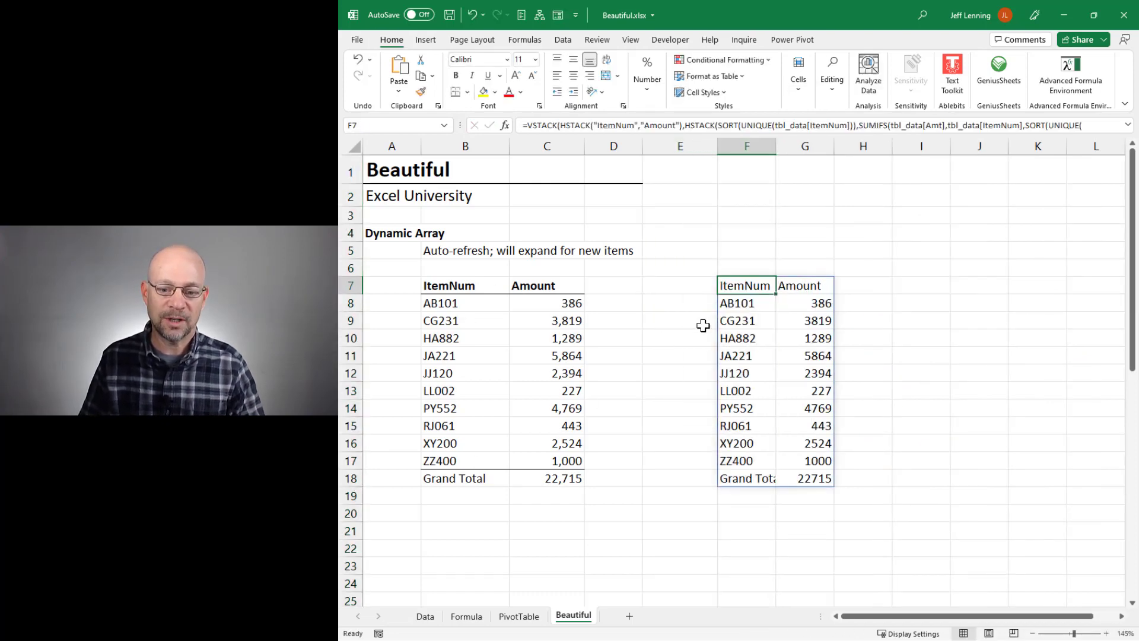
key("F2")
key("Escape")
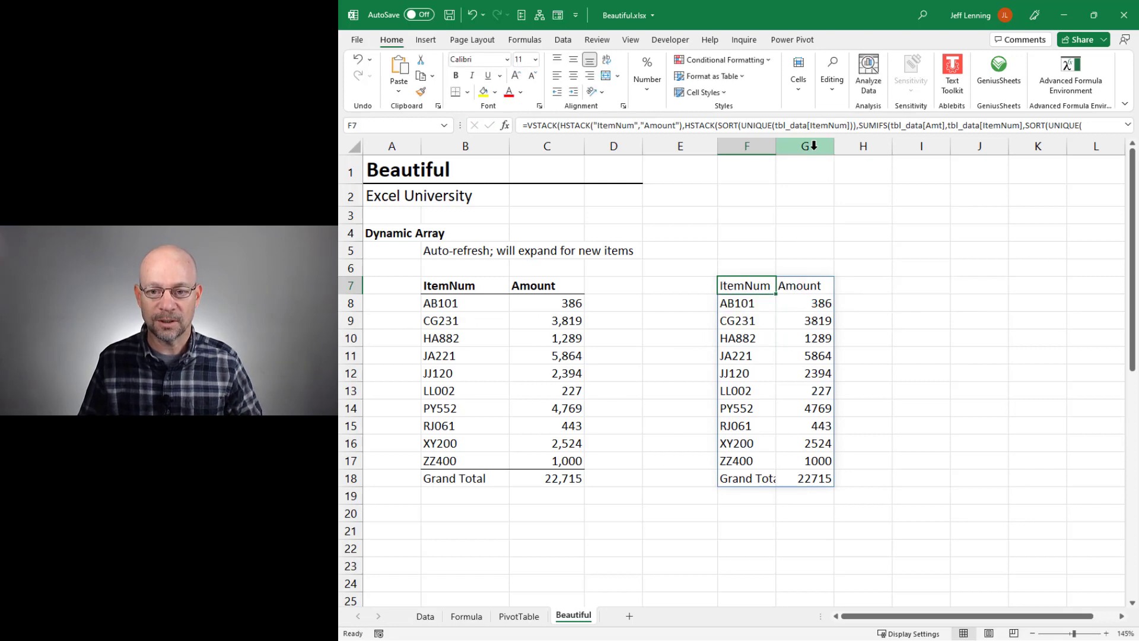
Step: Format column G as Number with 0 decimal places and a thousands separator
left_click(814, 148)
key("ctrl+1")
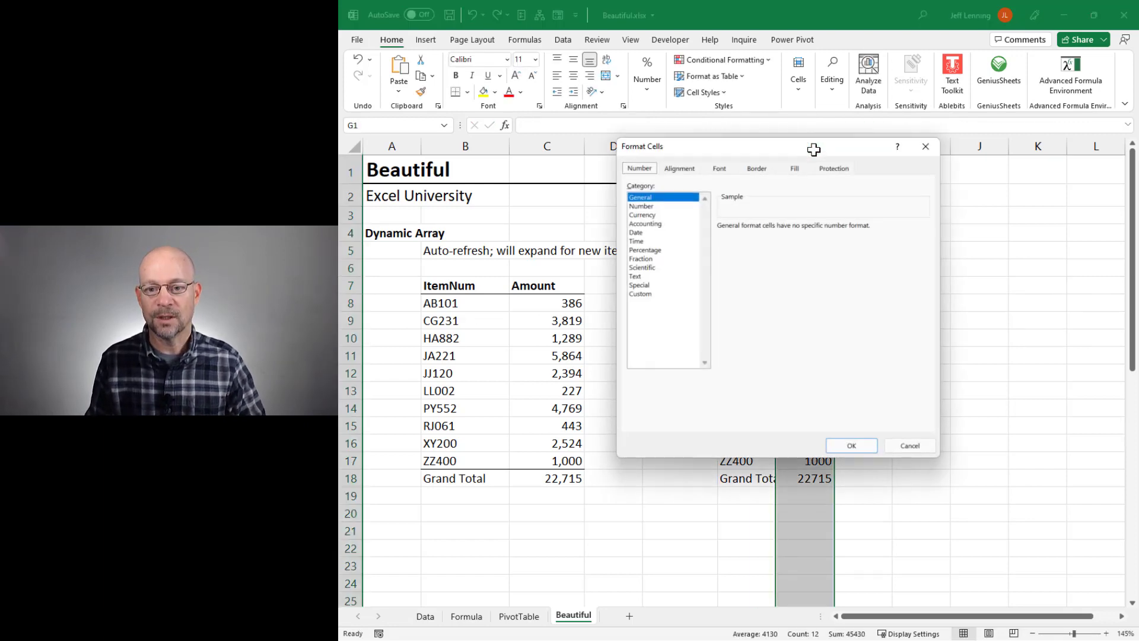
key("Down")
key("Tab")
type("0")
key("Tab")
key("space")
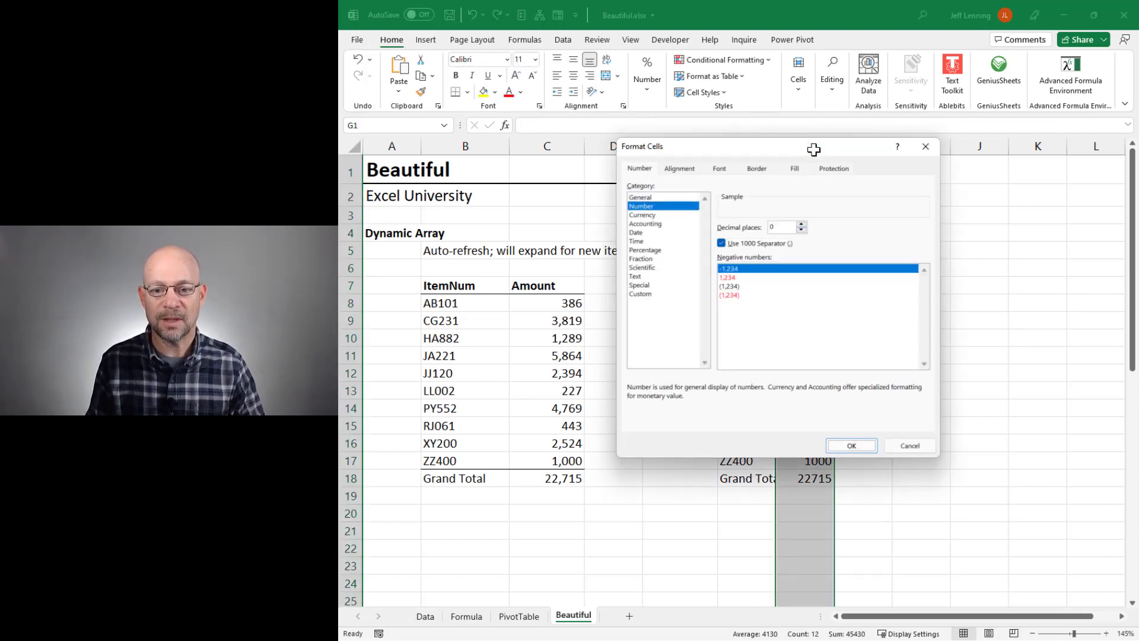
key("Return")
Step: Make the ItemNum and Amount headers in F7:G7 bold
left_click_drag(743, 286, 810, 286)
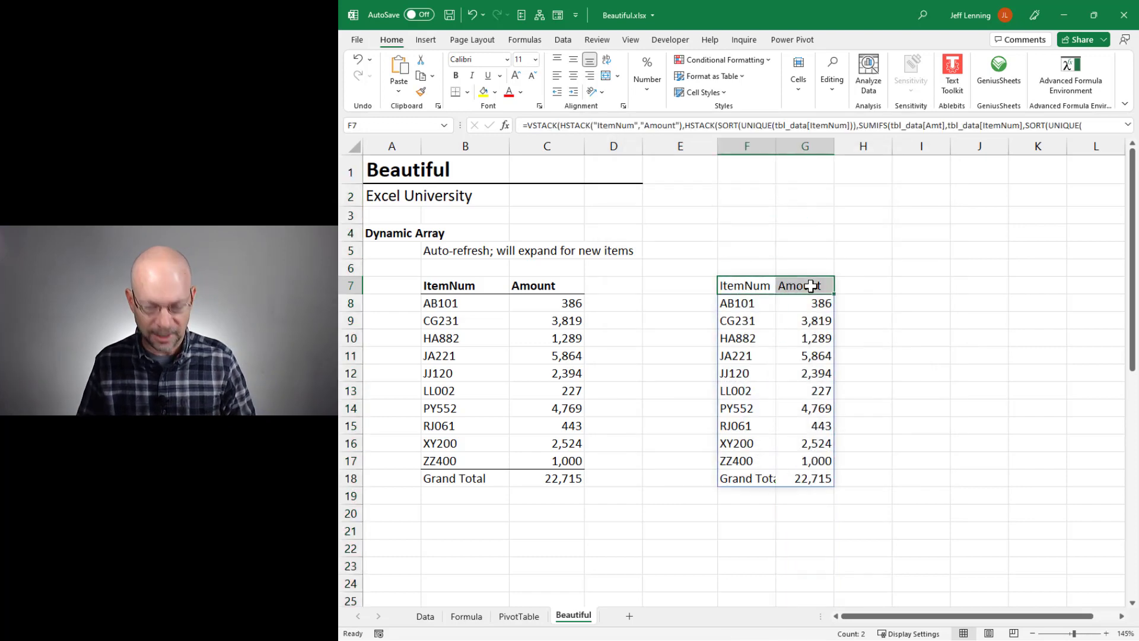
key("ctrl+b")
left_click(879, 335)
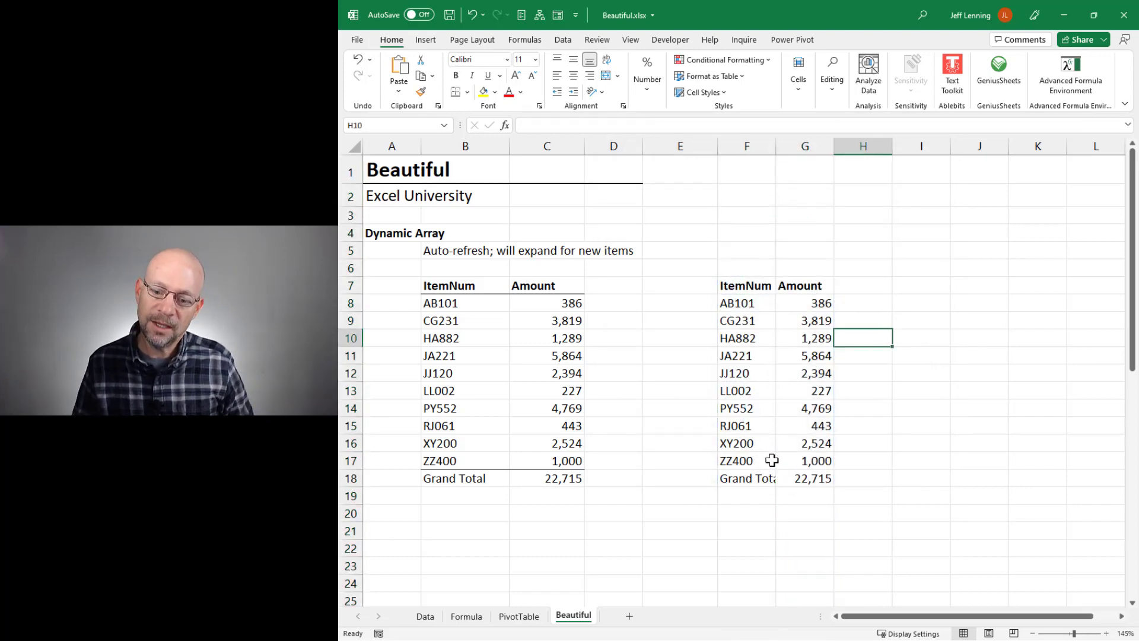
Step: AutoFit the width of column F to the Grand Total label in cell F18
left_click(751, 477)
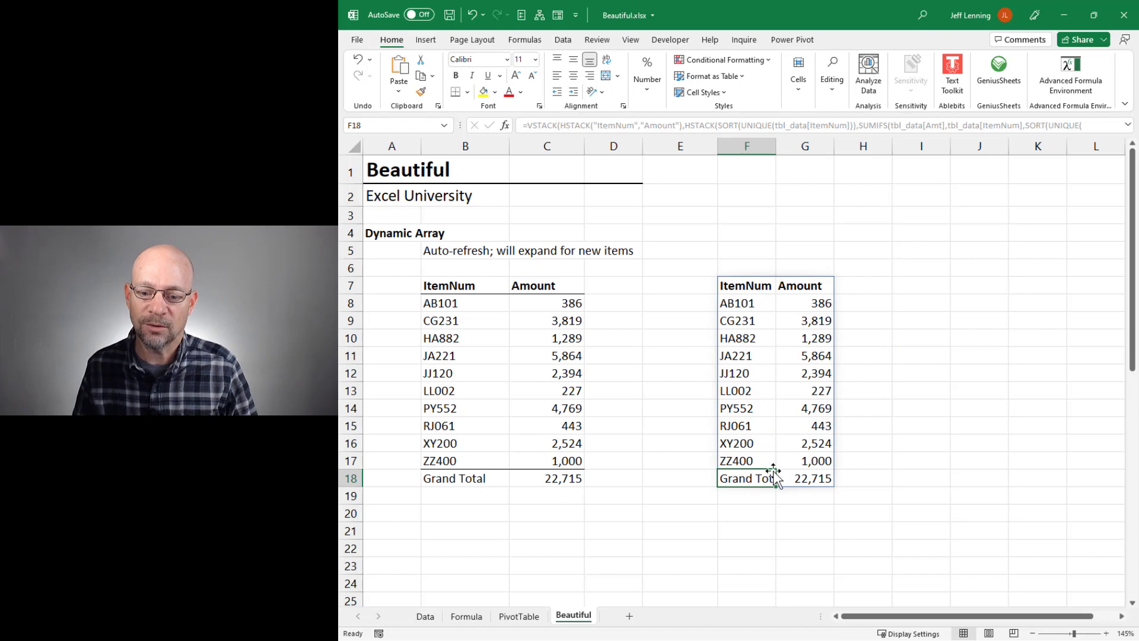
key("alt+h")
key("o")
key("i")
left_click(784, 512)
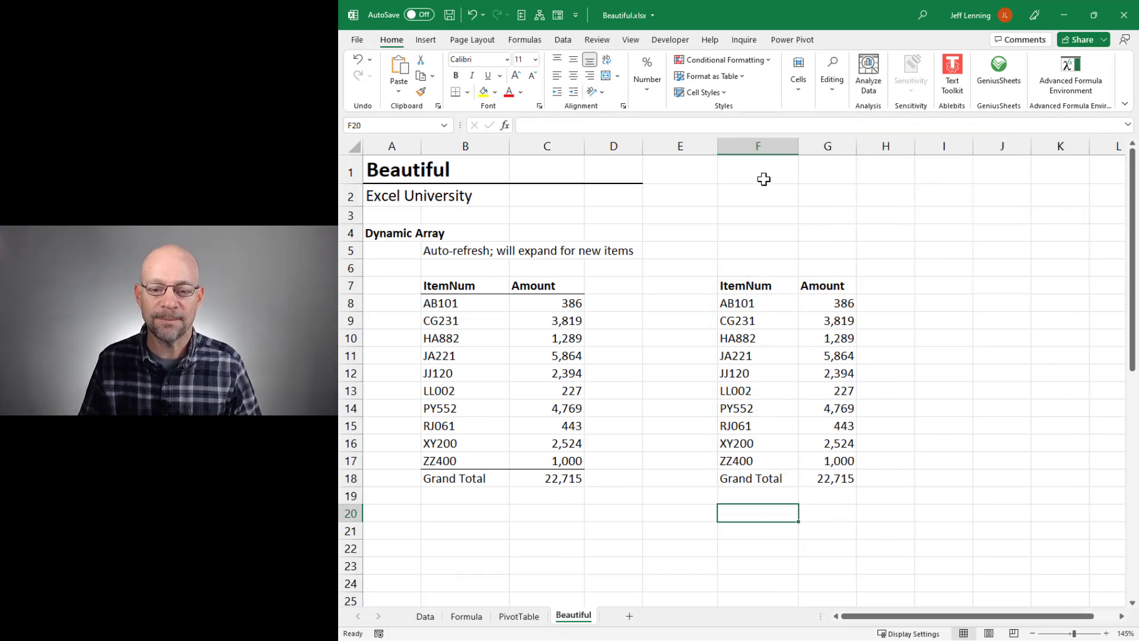
Step: Delete columns F and G containing the practice report
left_click_drag(760, 146, 815, 148)
key("ctrl+z")
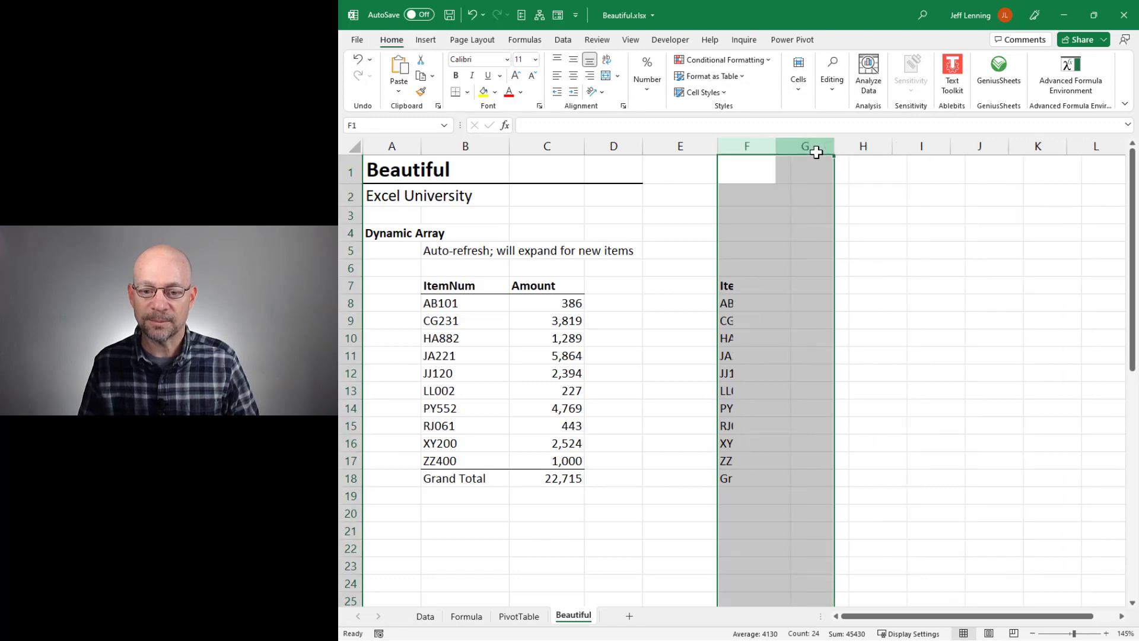
key("ctrl+z")
Step: Examine the conditional formatting rule on columns B:C that targets the Grand Total row, including its formula and border format
left_click(501, 148)
left_click_drag(500, 147, 522, 147)
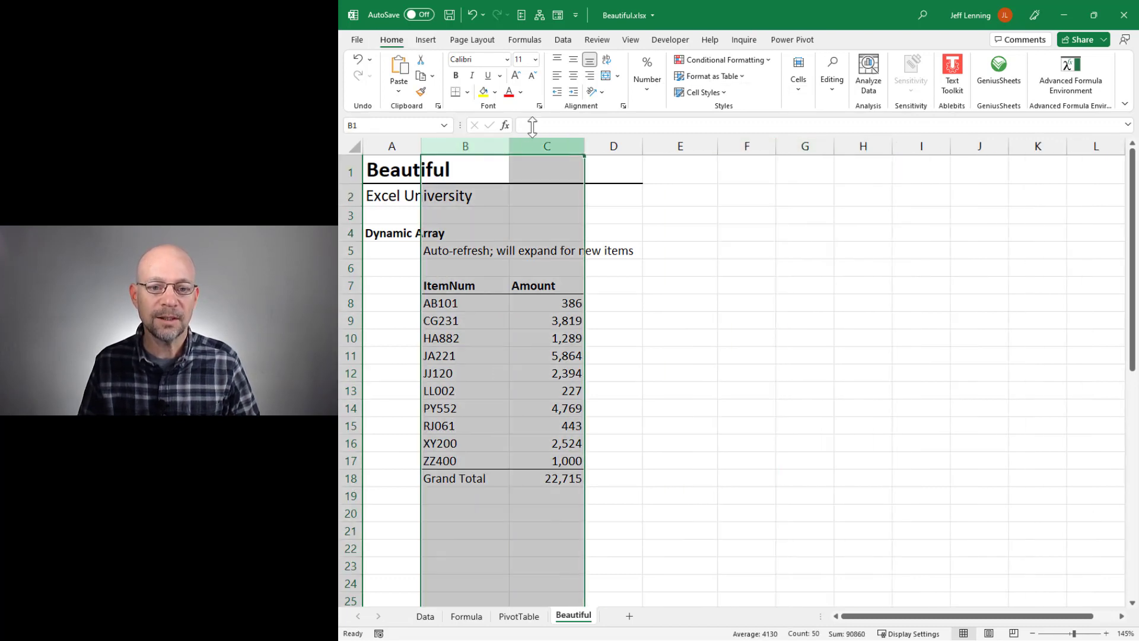
left_click(769, 59)
left_click(750, 265)
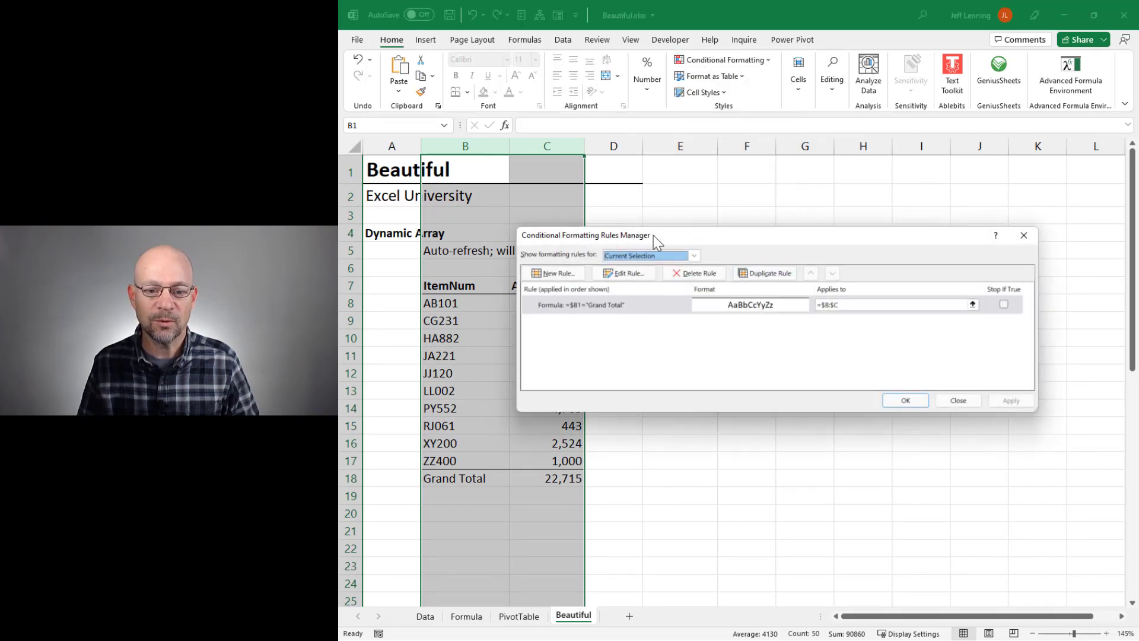
left_click_drag(654, 235, 698, 230)
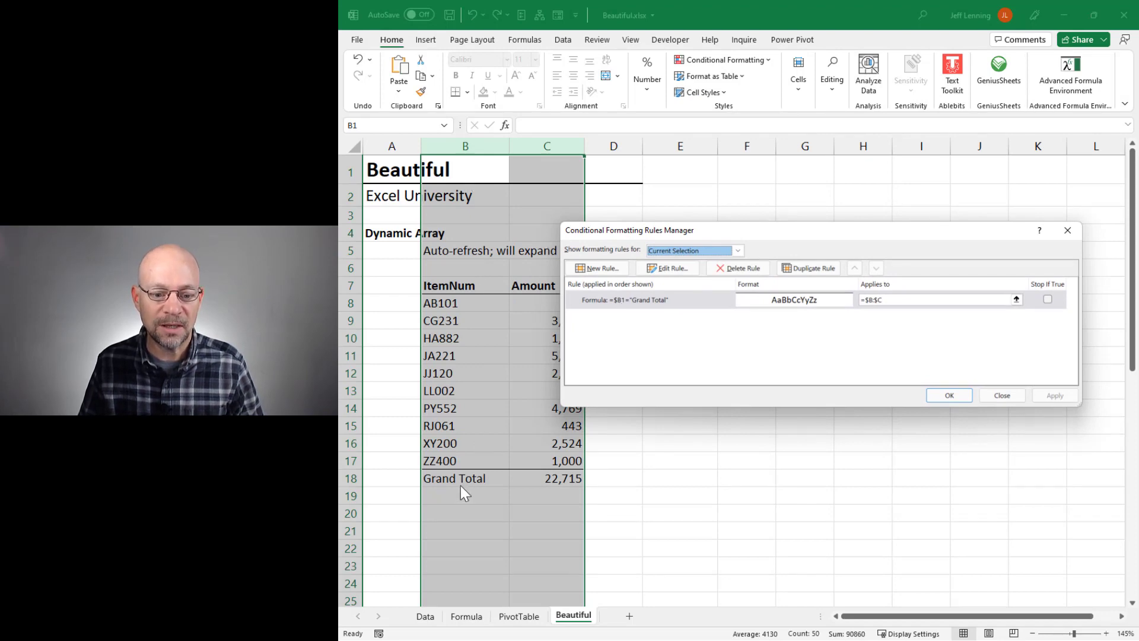
left_click(749, 302)
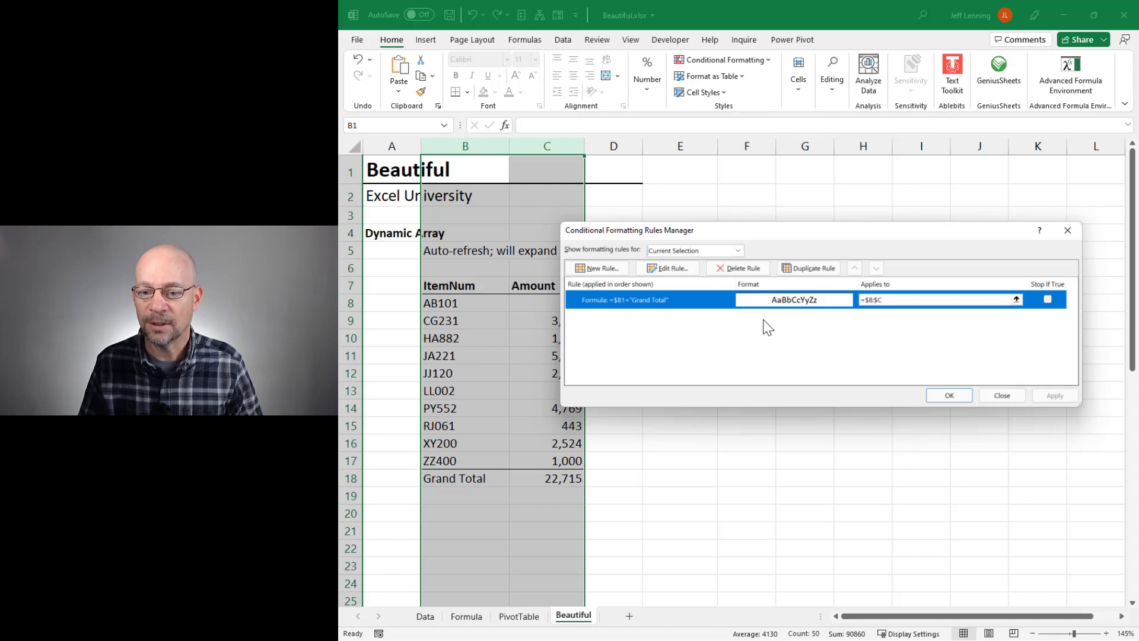
left_click(675, 271)
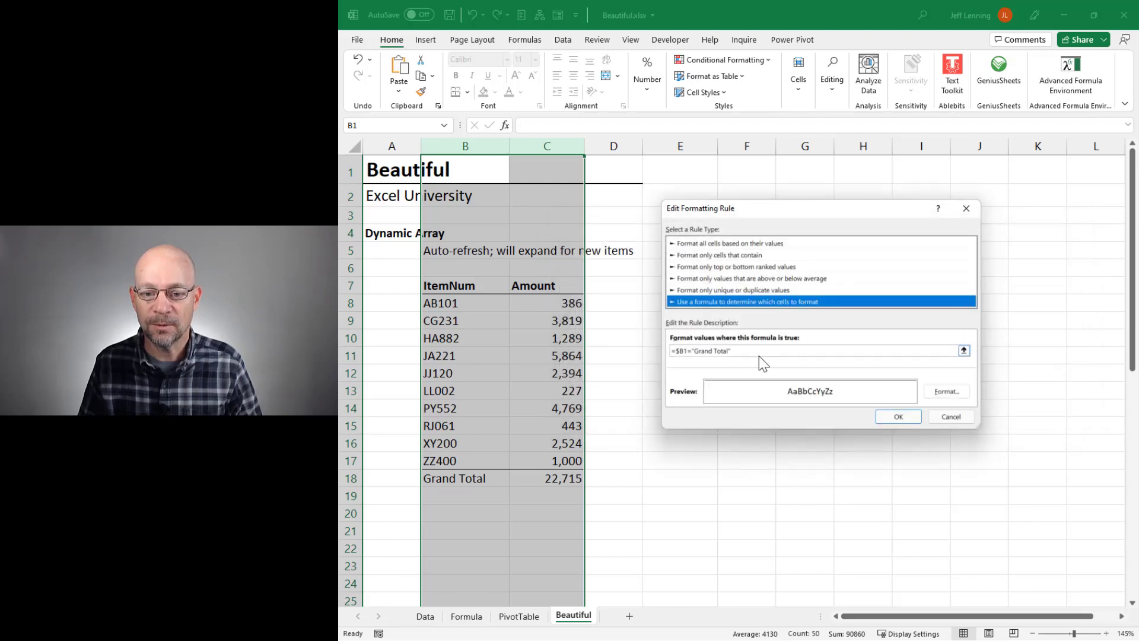
left_click(948, 393)
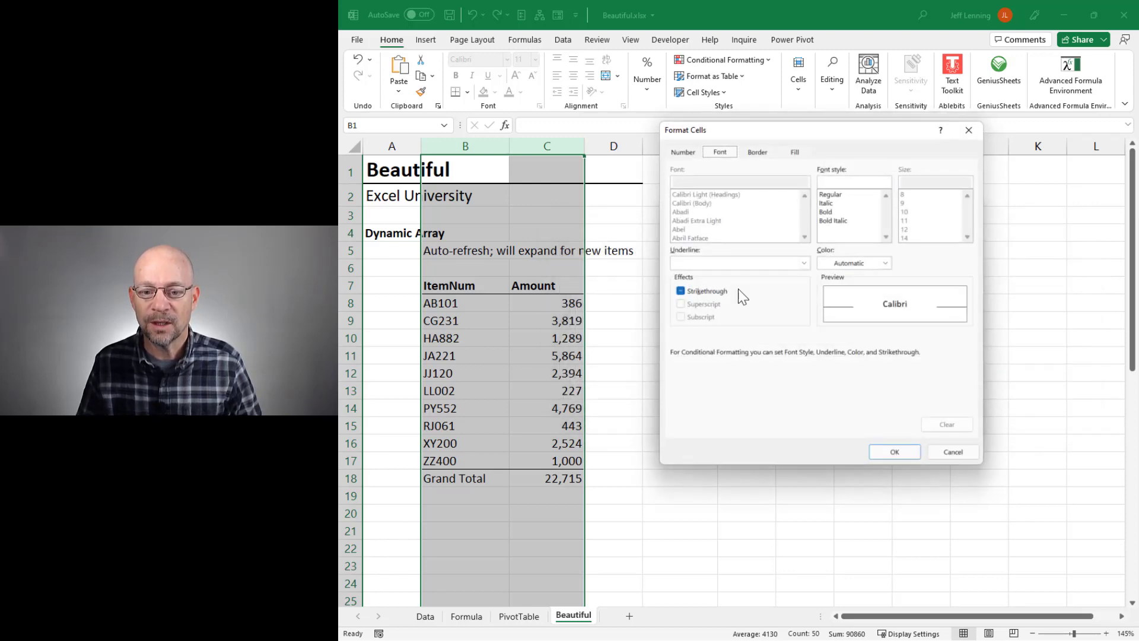
left_click(758, 154)
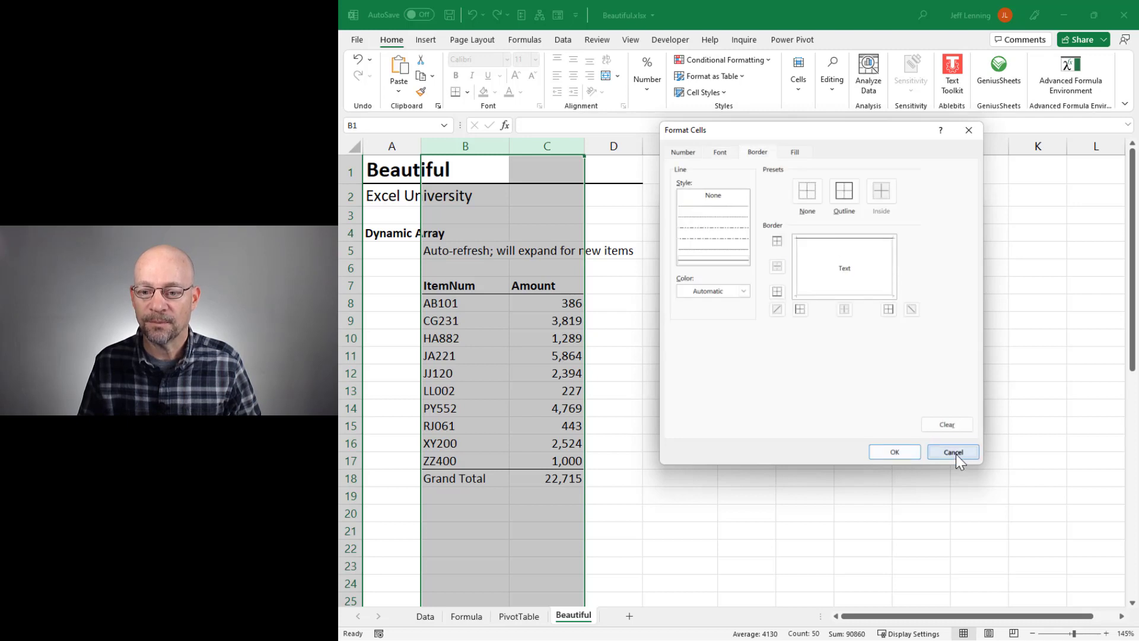
left_click(956, 454)
left_click(945, 419)
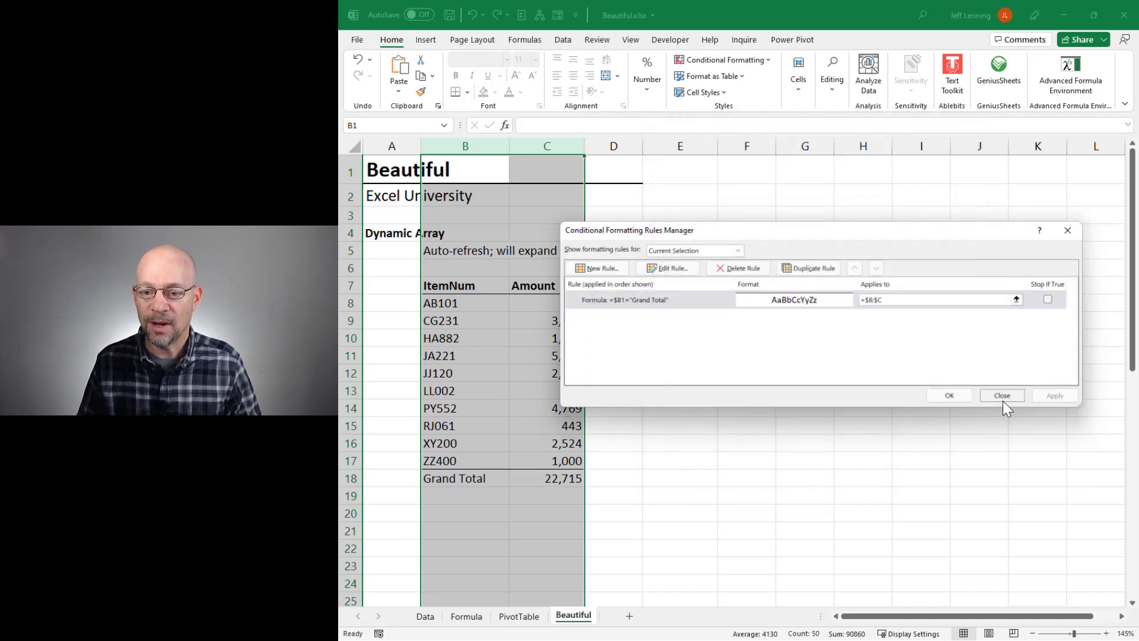
left_click(1003, 399)
left_click(483, 460)
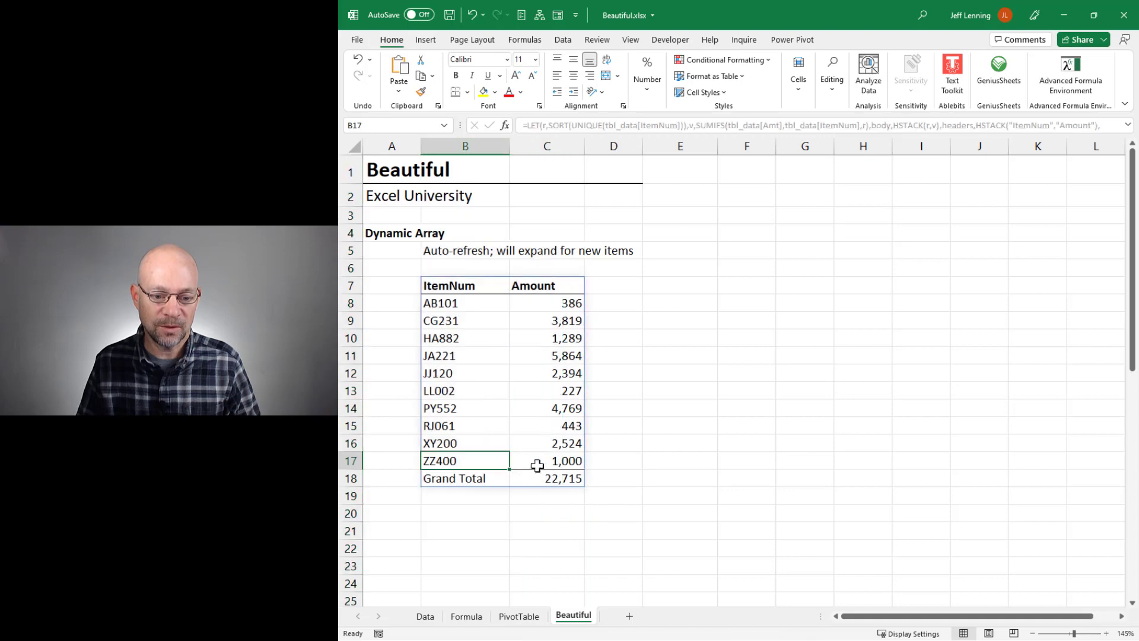
left_click(677, 474)
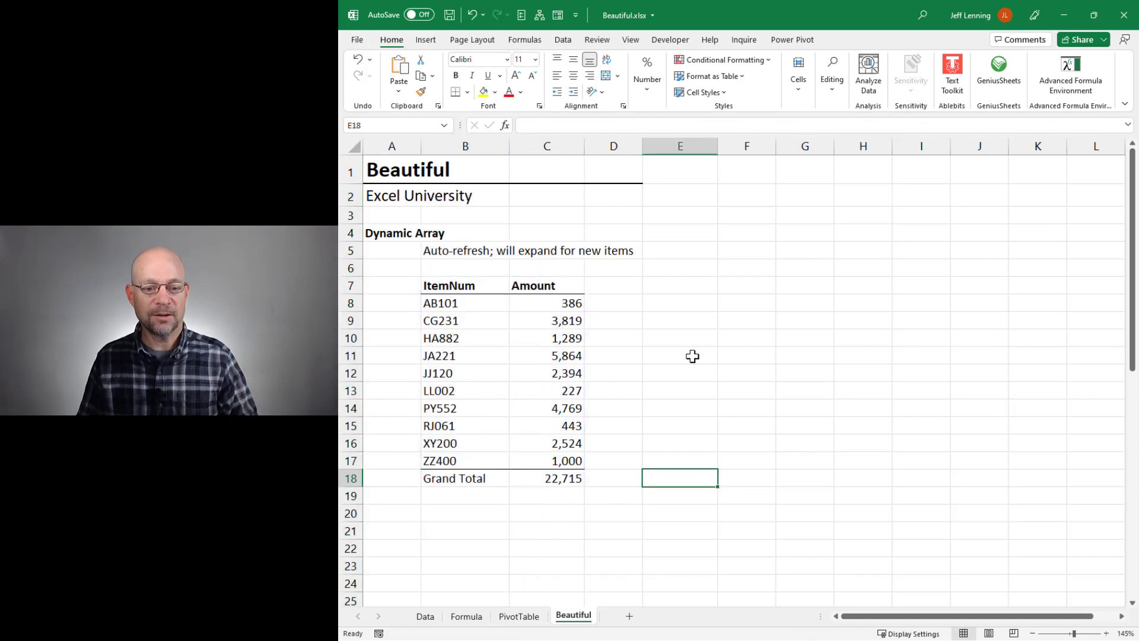
Step: Examine the LET formula in cell B7
double_click(482, 287)
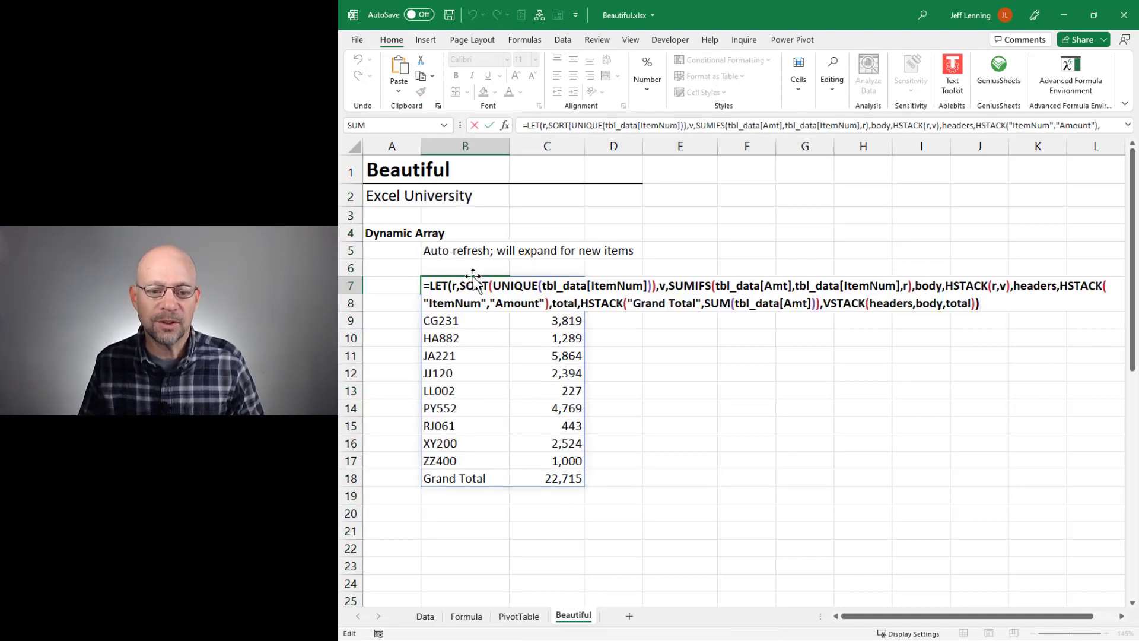
left_click_drag(430, 285, 447, 286)
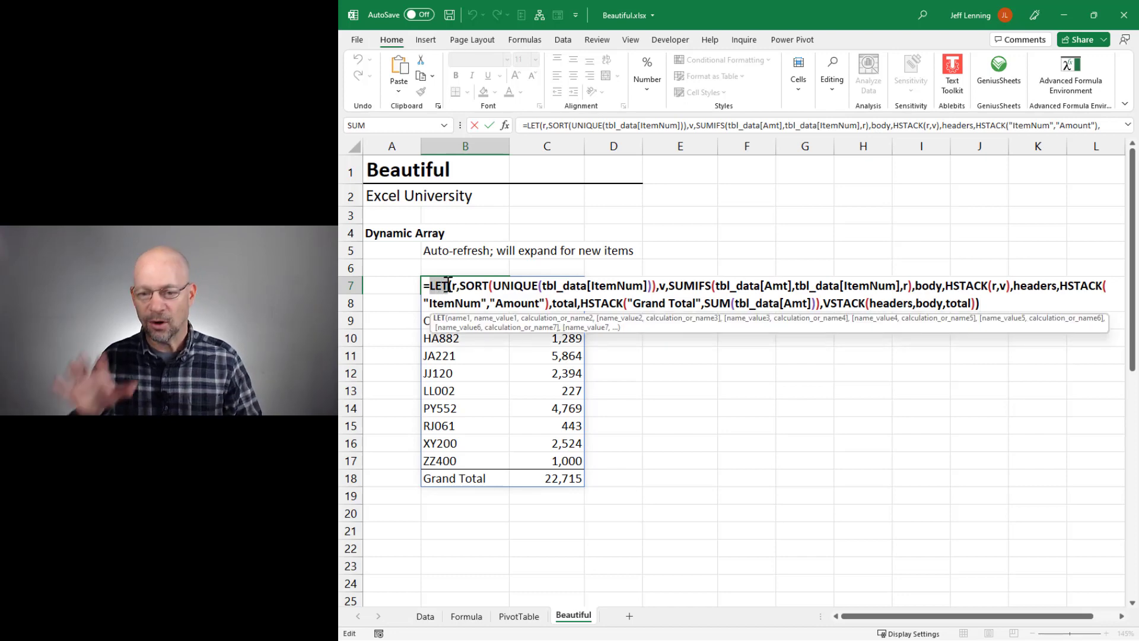
key("Escape")
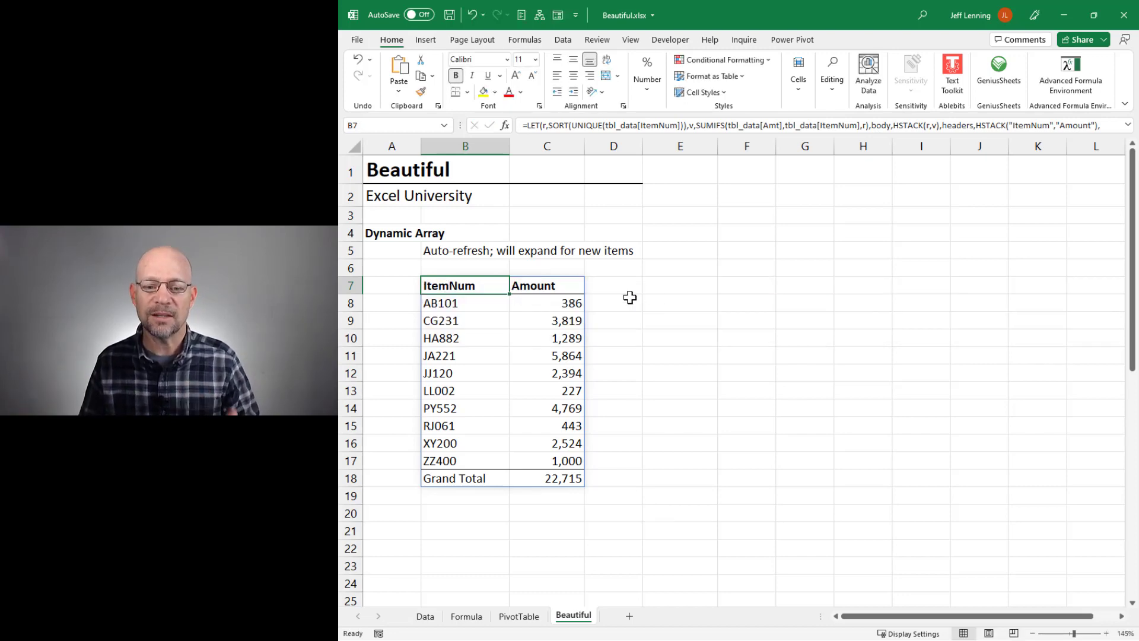
Step: Start a LET formula in cell E7 that defines r as SORT(UNIQUE(tbl_data[ItemNum]))
left_click(676, 288)
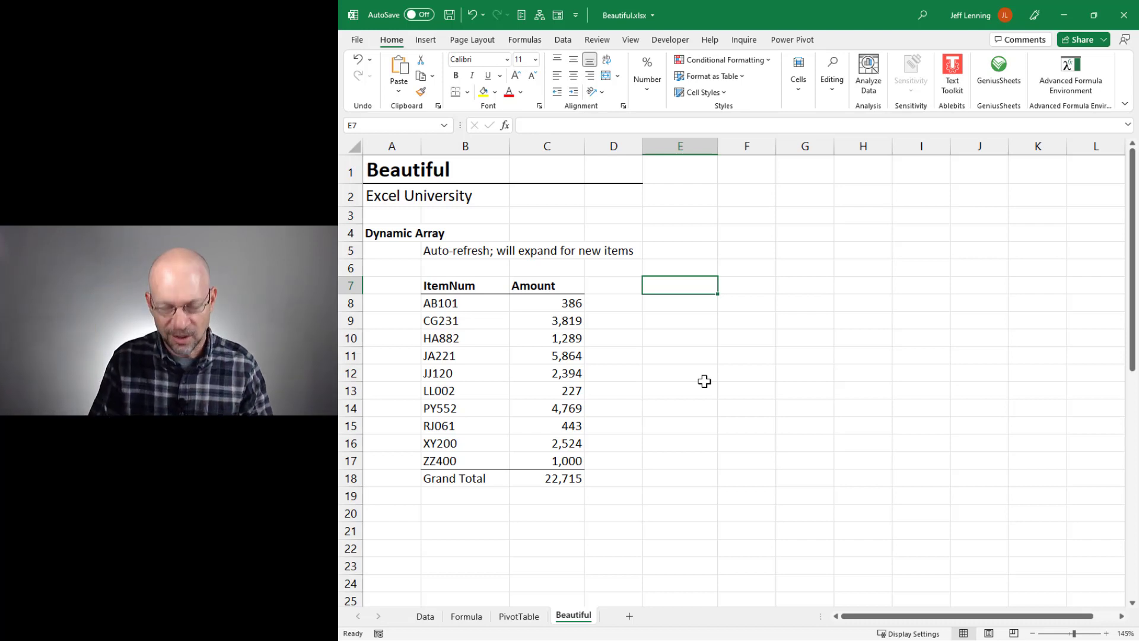
type("=LET(")
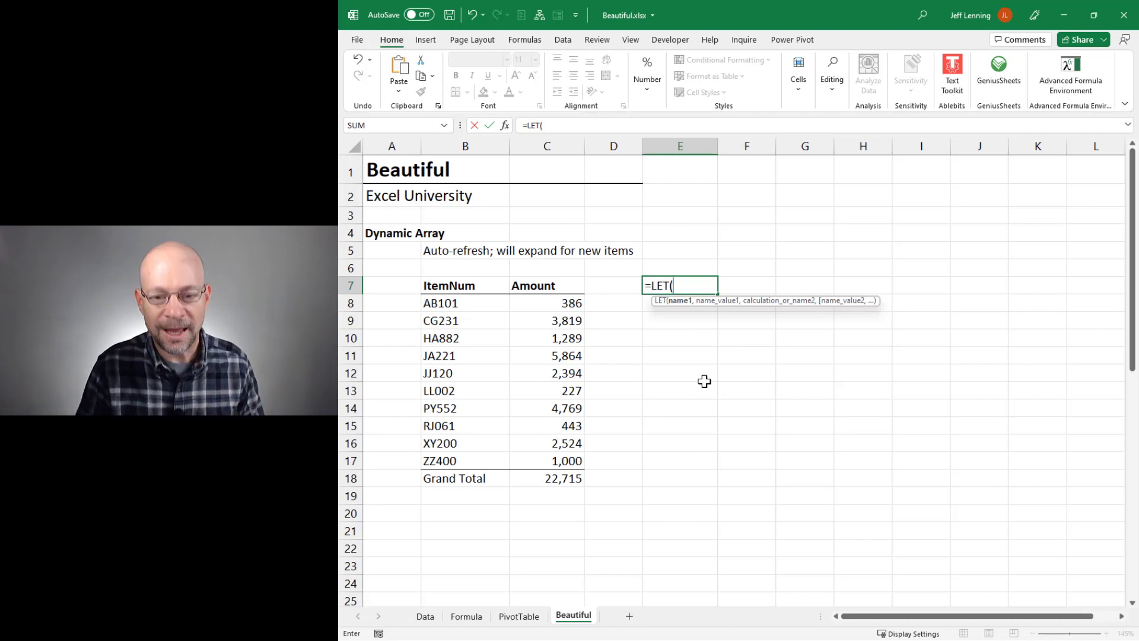
type("r,")
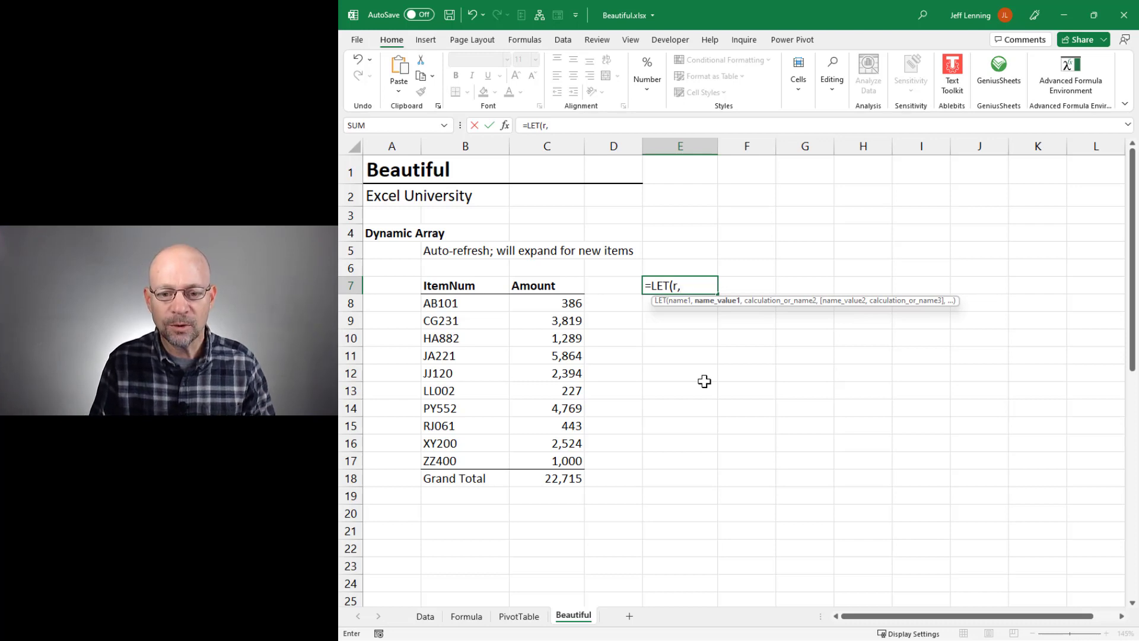
type("sort(uni")
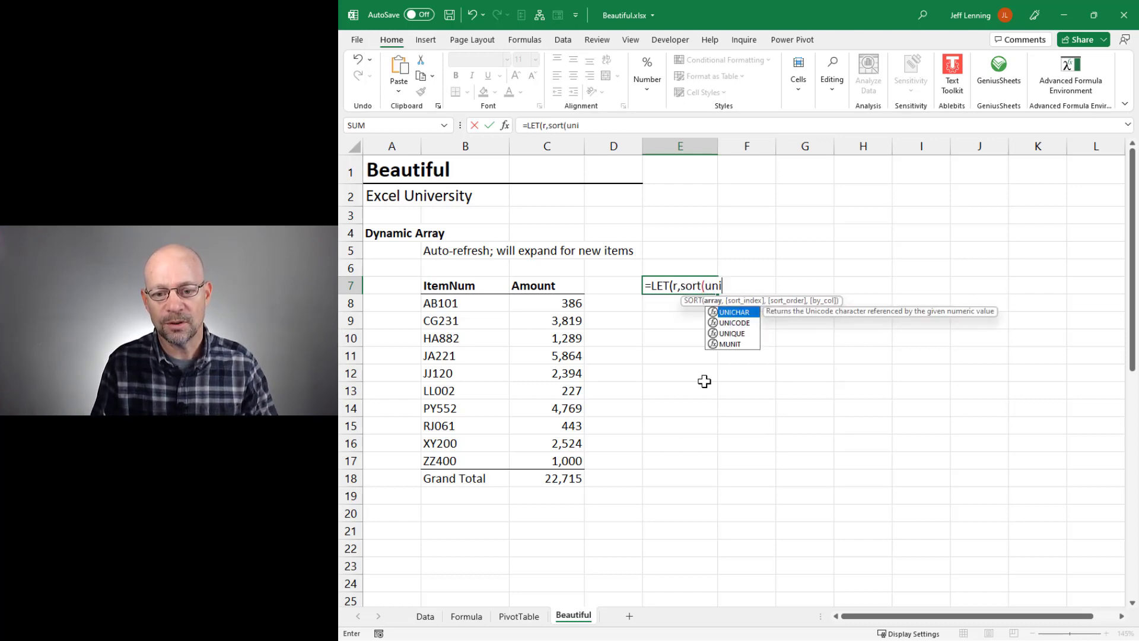
key("Down")
key("Down")
key("Tab")
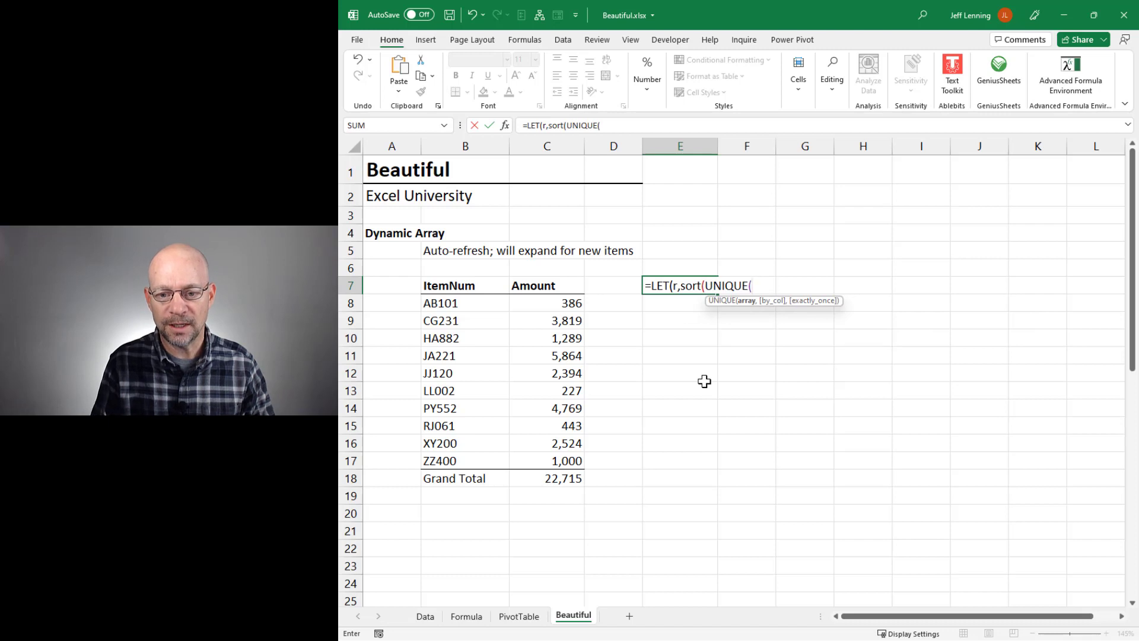
type("tbl_data[")
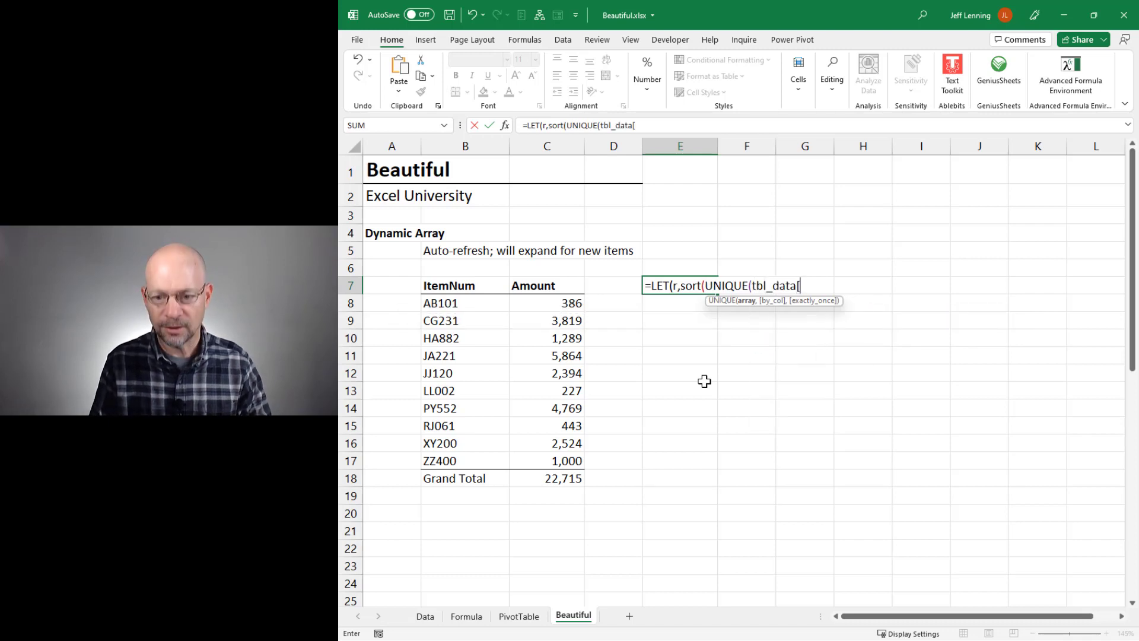
type("ItemNum")
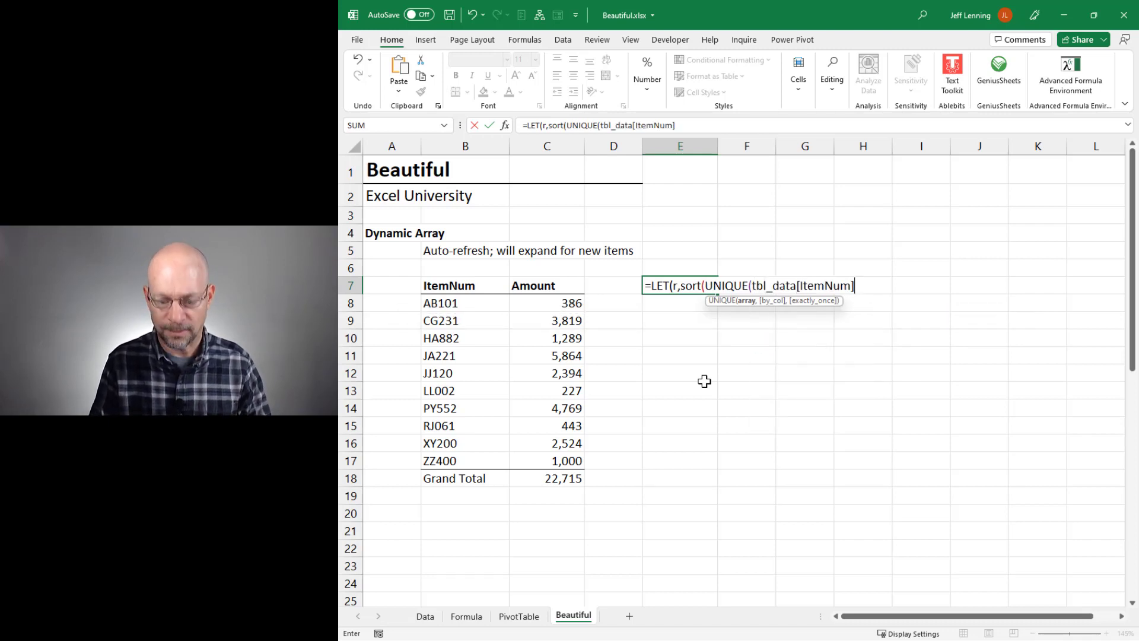
type("),")
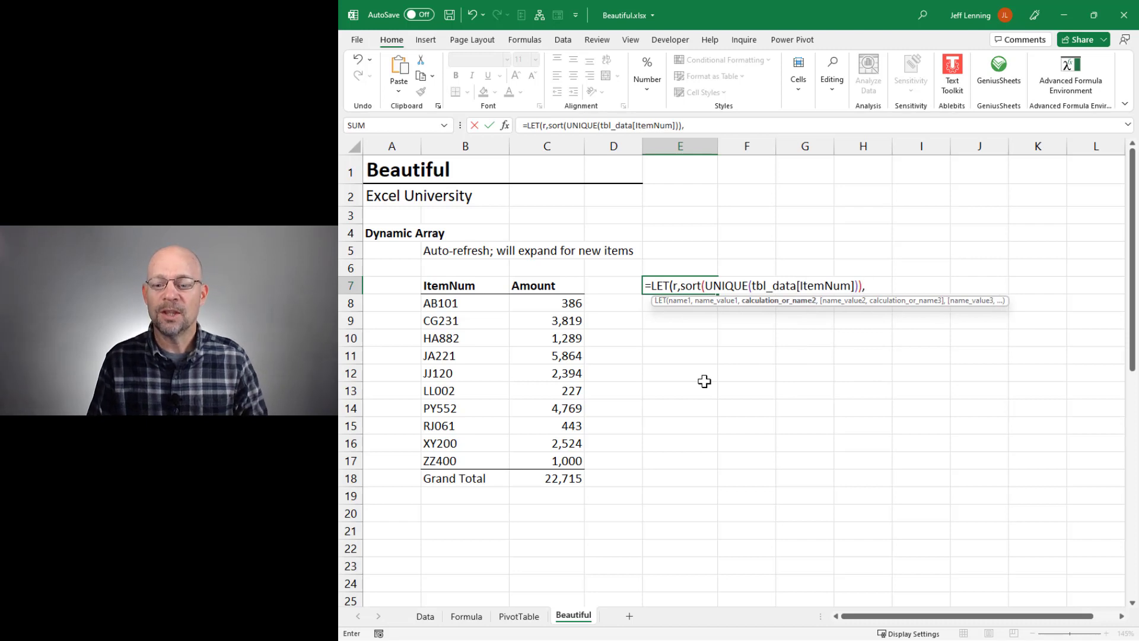
Step: Add the name v to the LET formula, starting its value as a SUMIFS with tbl_data[Amt] as the sum range
type("v")
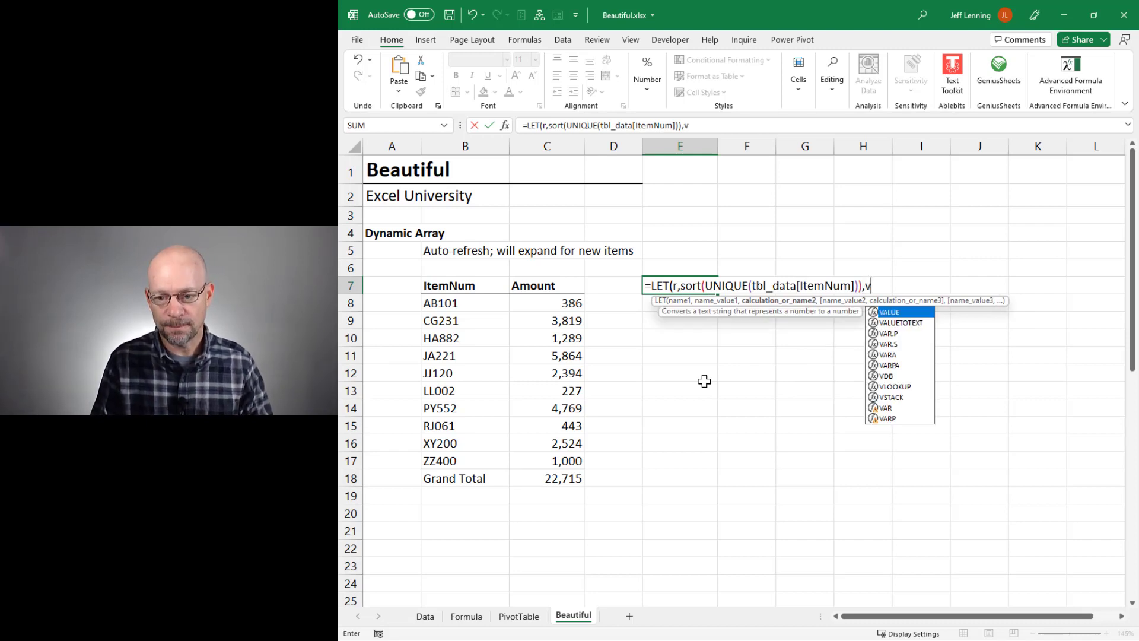
type(",")
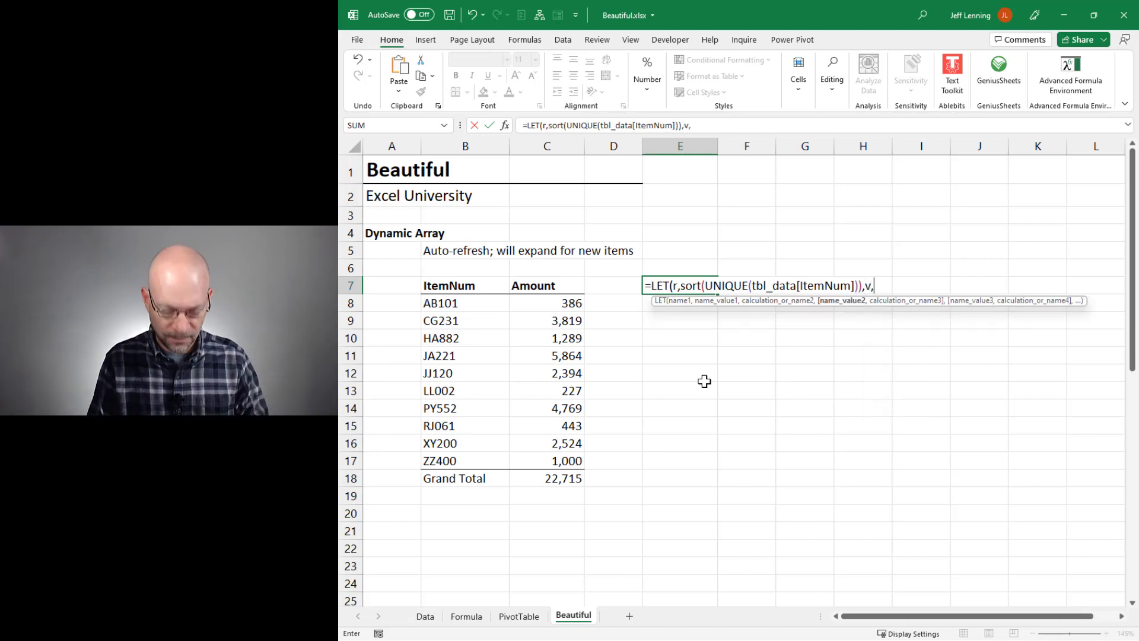
type("sumifs")
key("Tab")
type("t")
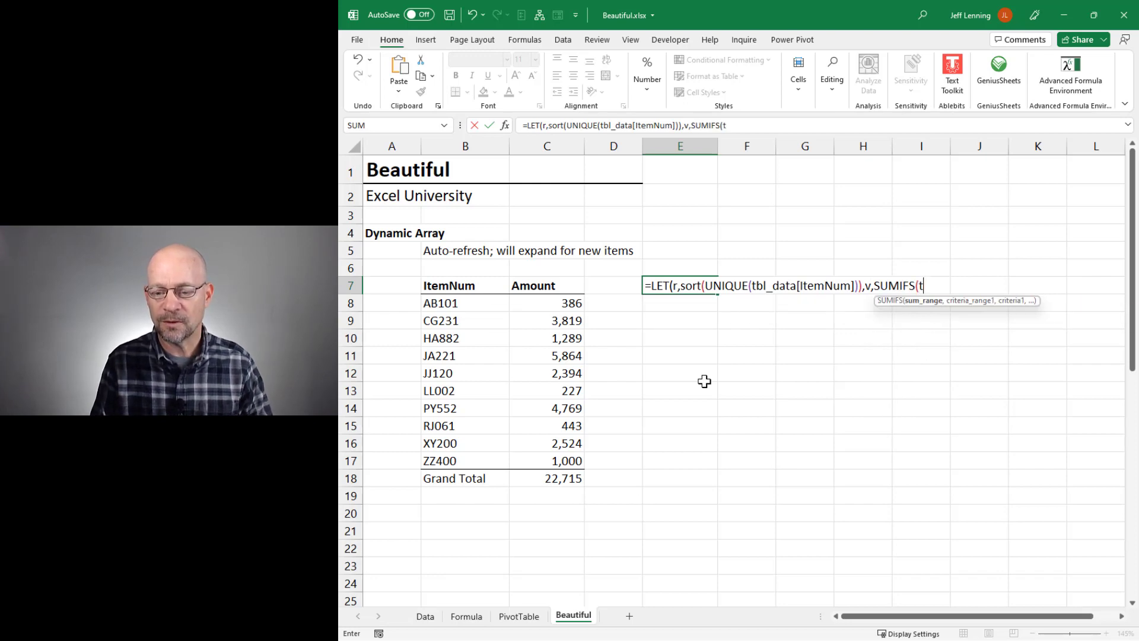
type("bl")
key("Tab")
type("[")
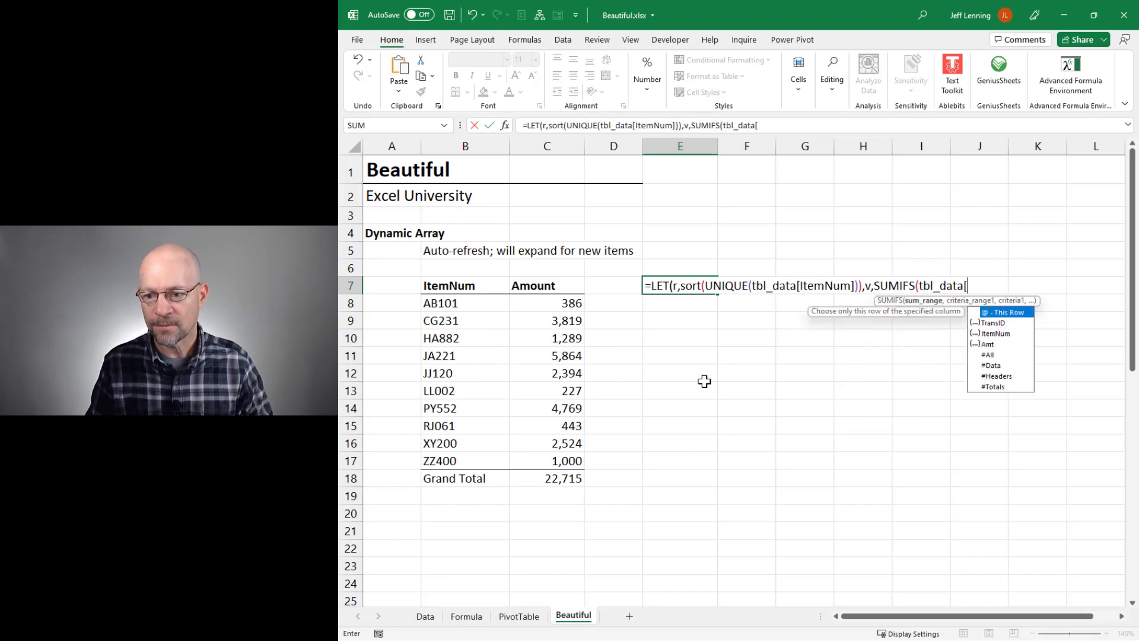
key("Down")
key("Down")
key("Down")
key("Tab")
type(",")
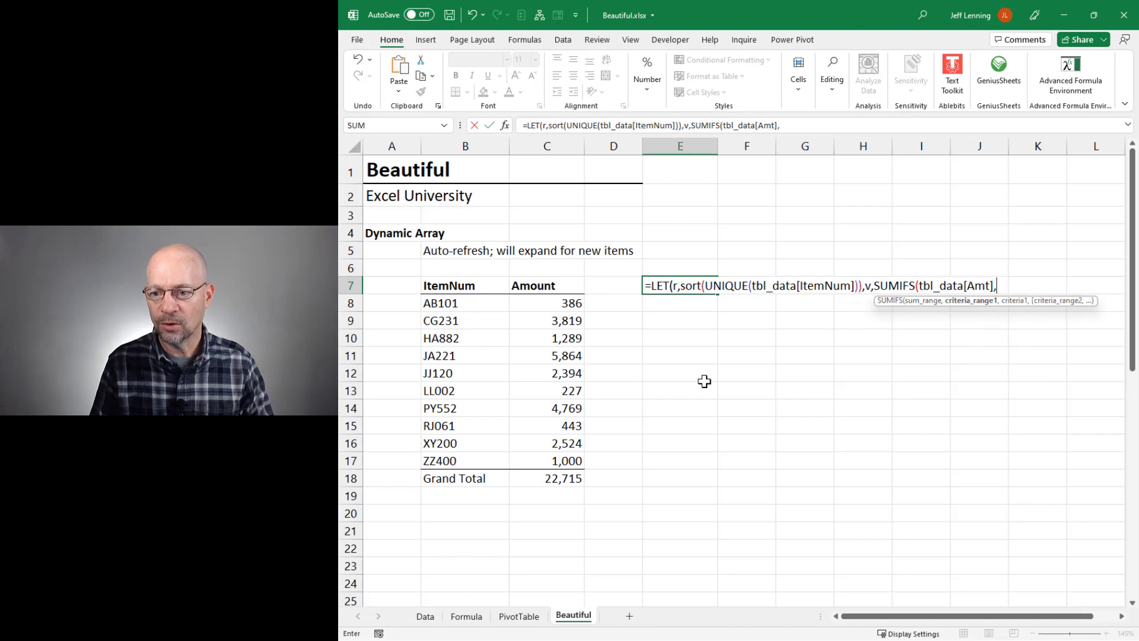
Step: Complete the SUMIFS for v with criteria range tbl_data[ItemNum] and criteria r
type("tb")
key("Tab")
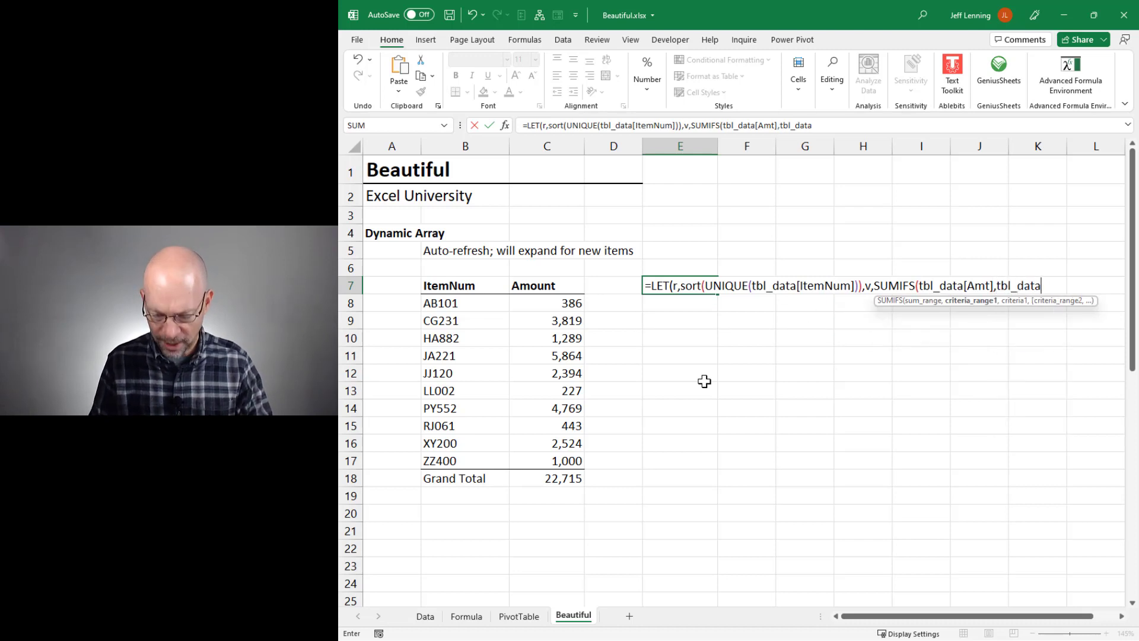
type("[")
key("Down")
key("Down")
key("Tab")
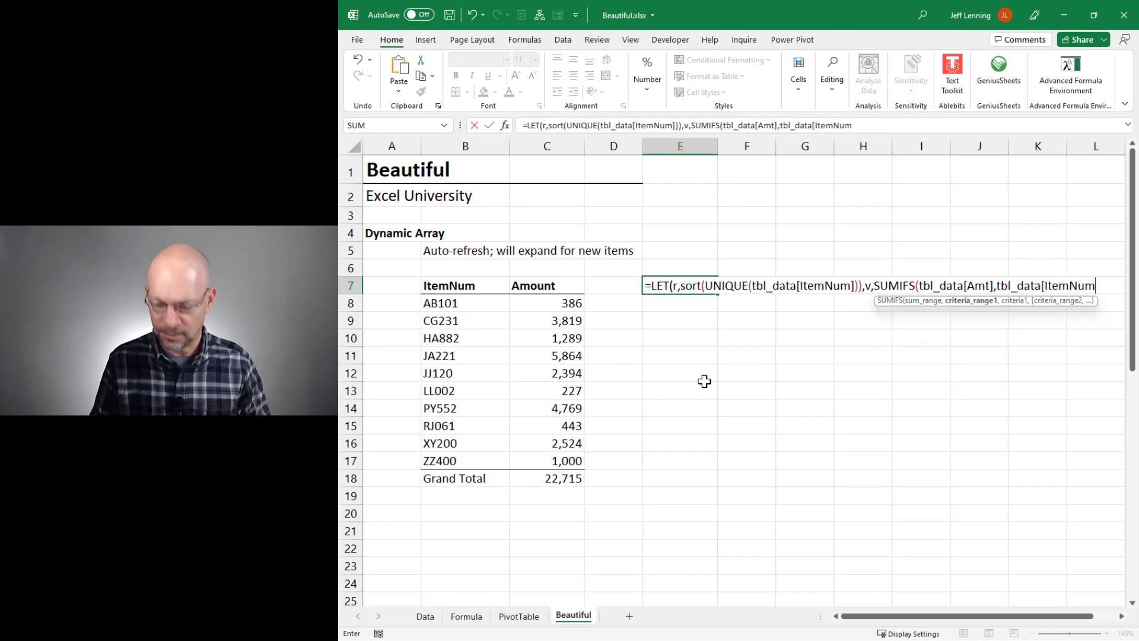
type("],r")
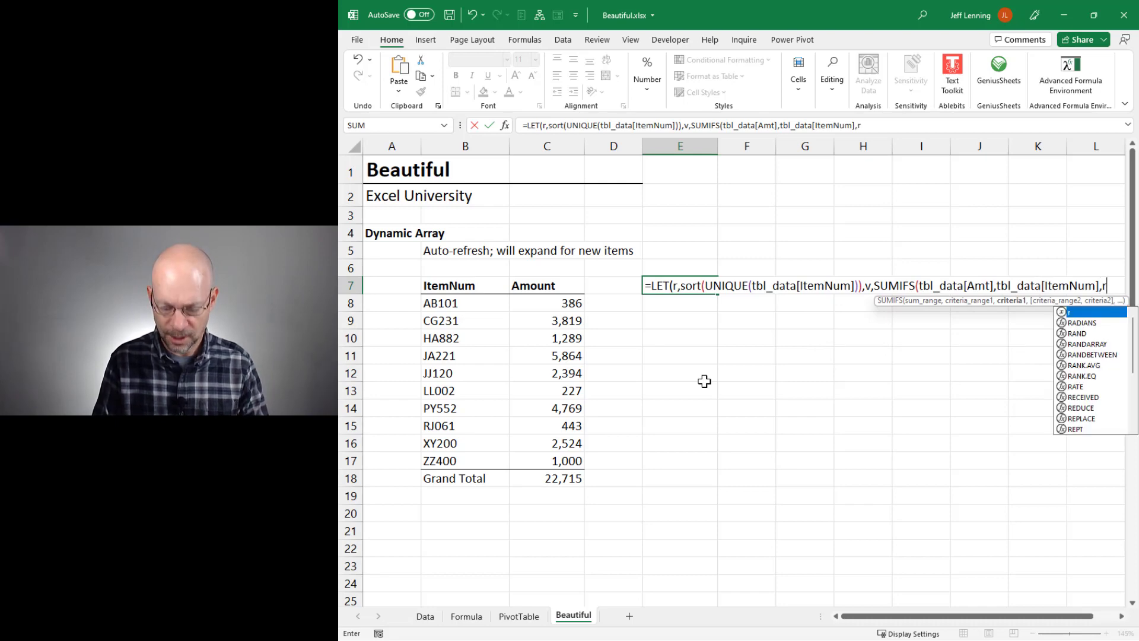
type("),")
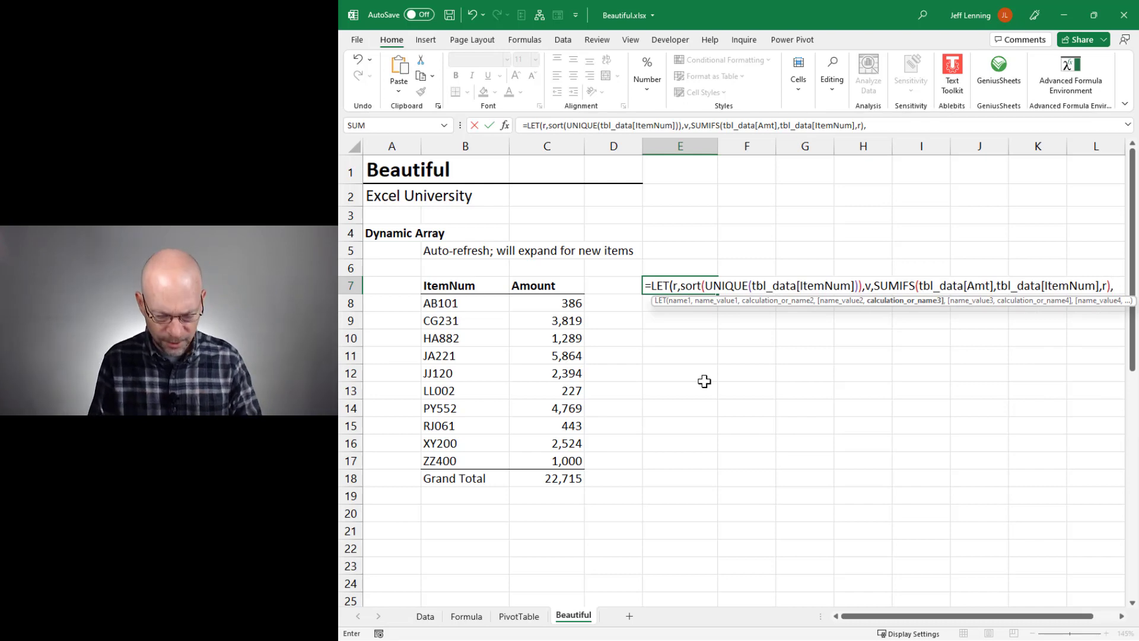
Step: Define the name headers in the LET formula as HSTACK("ItemNum","Amount")
type("header")
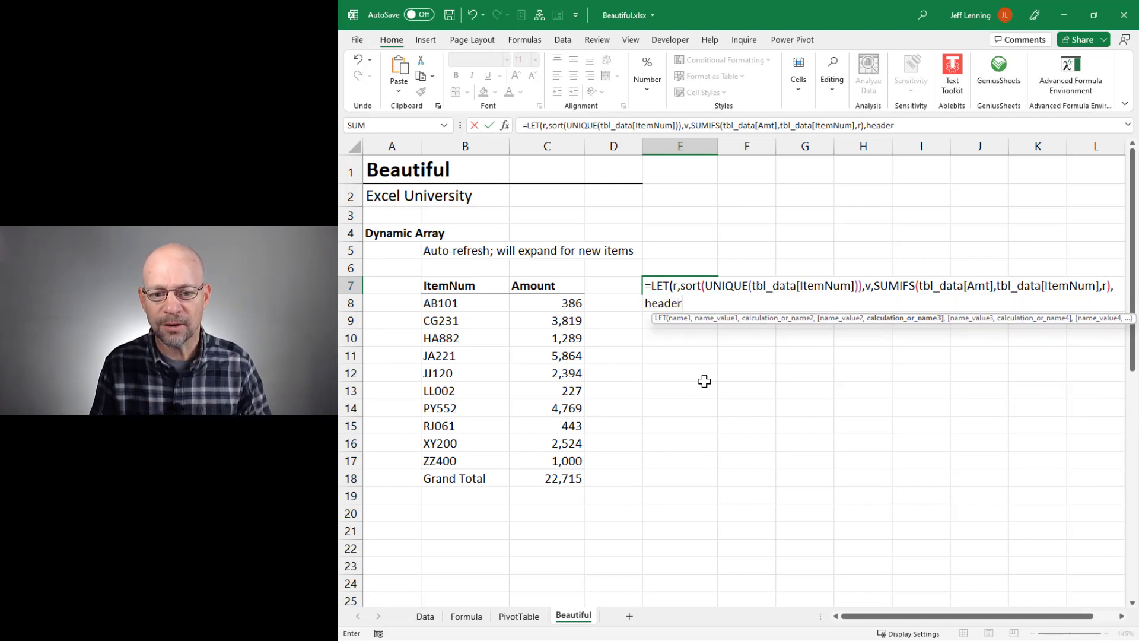
type("s,")
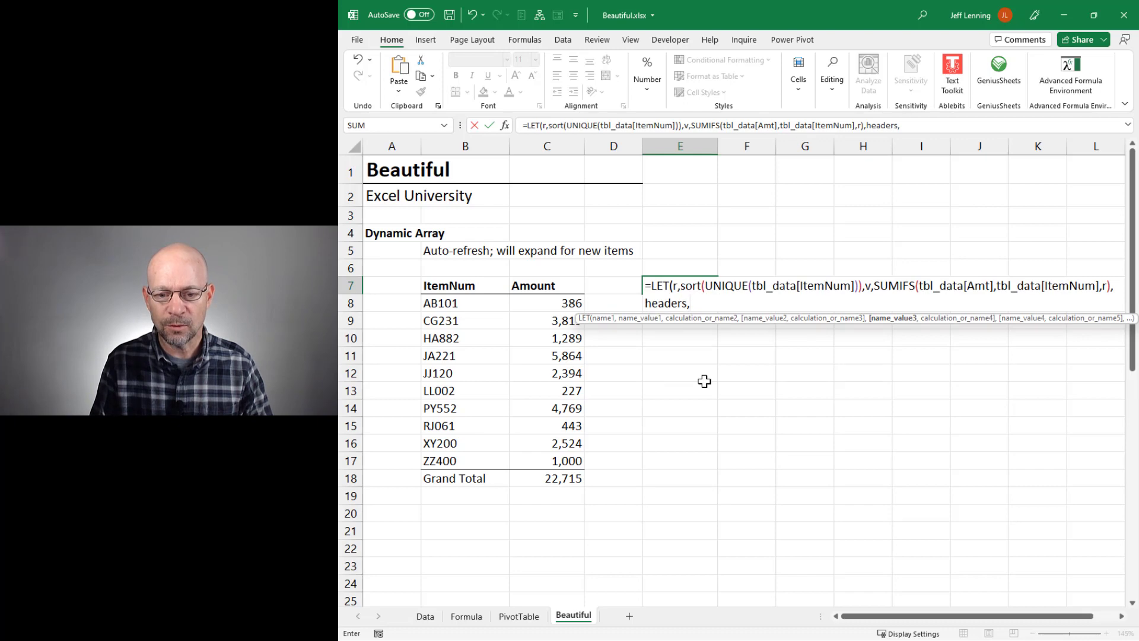
type("hst")
key("Tab")
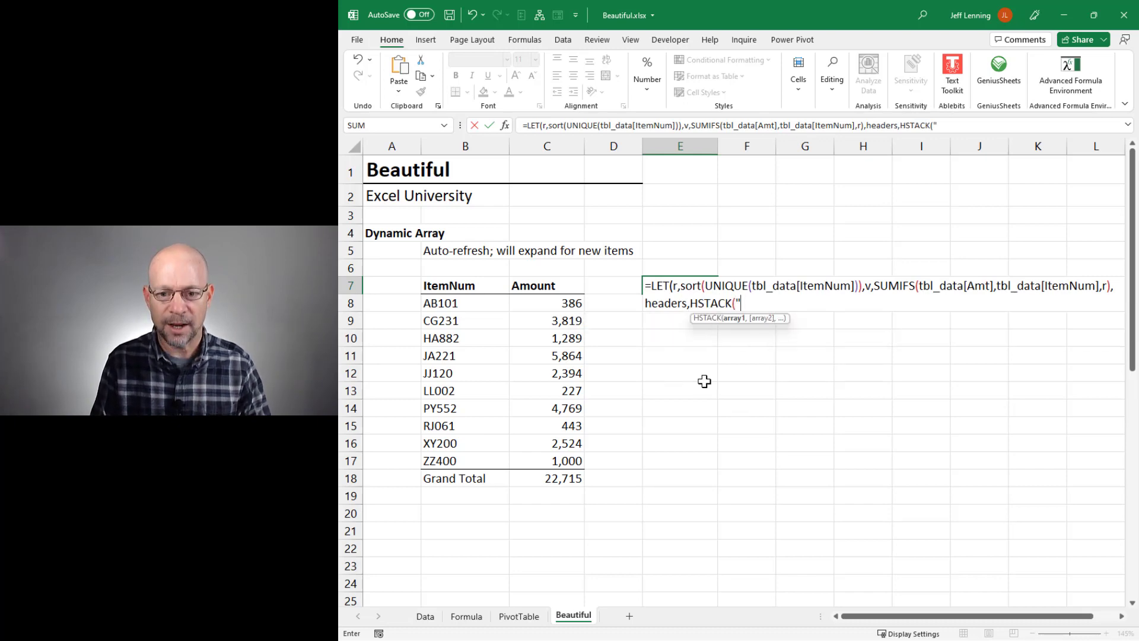
type("\"ItemNum\"")
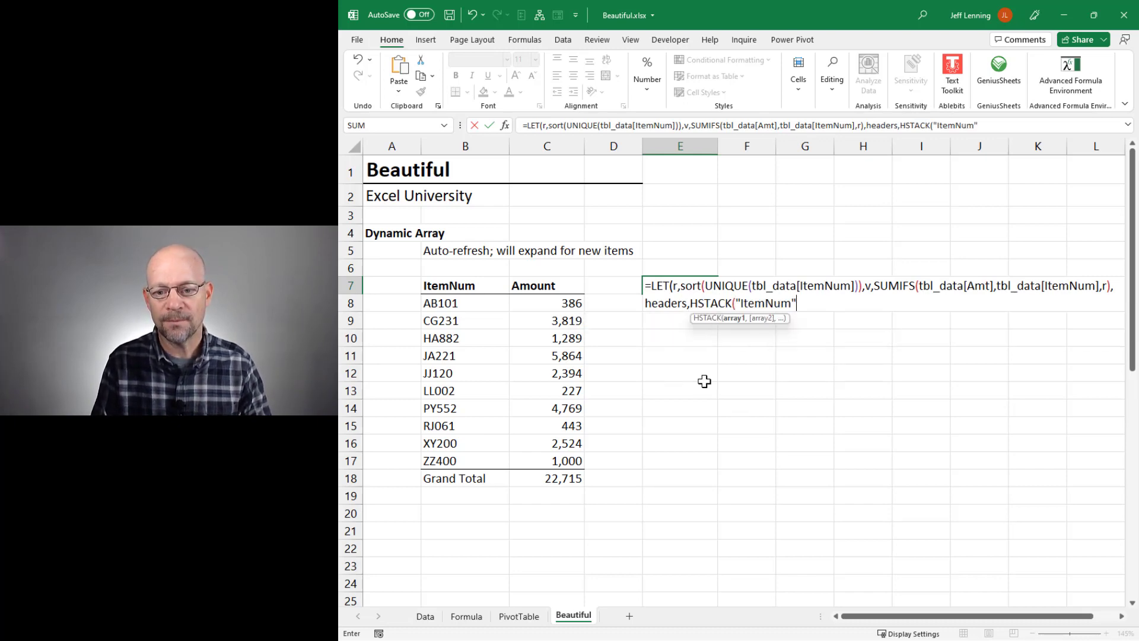
type(",\"Amoun")
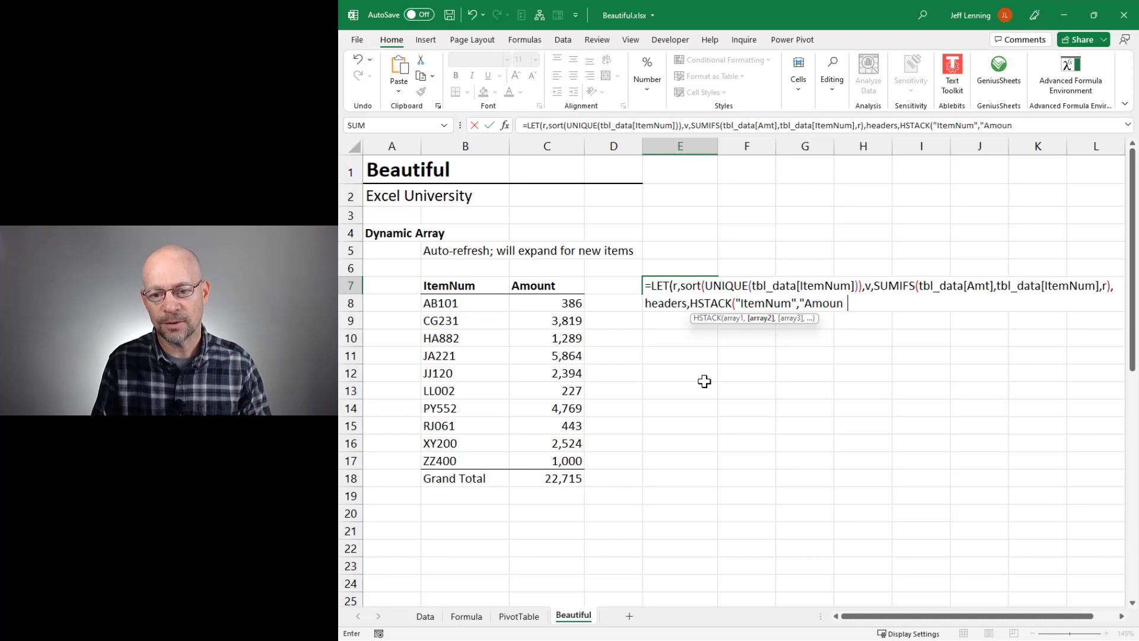
type("t\"),")
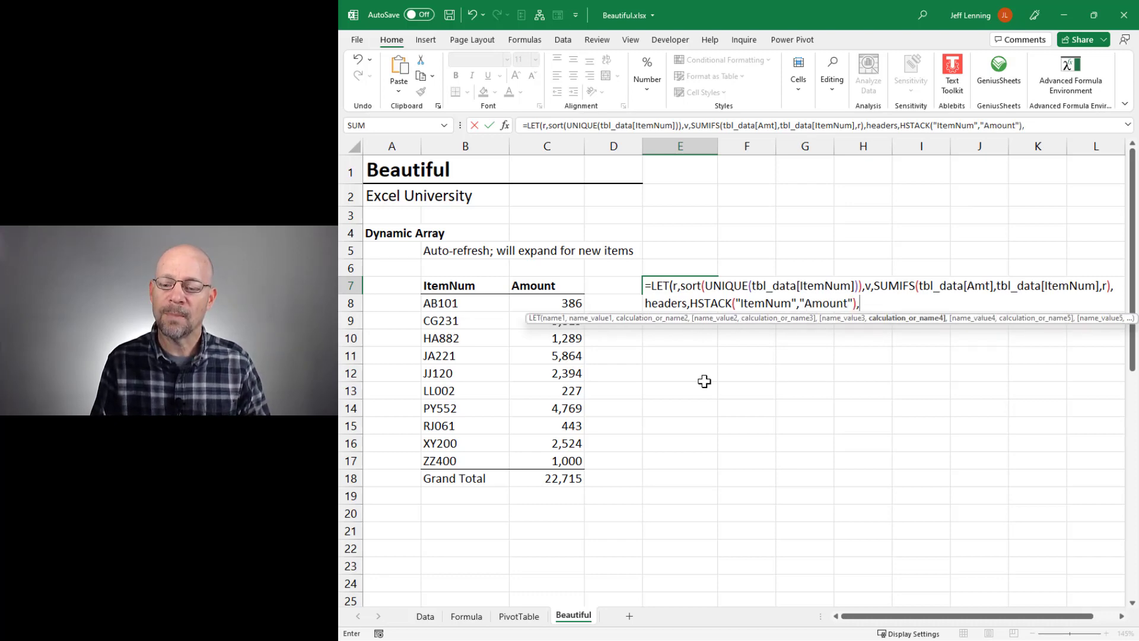
Step: Define the name body in the LET formula as HSTACK(r,v)
type("body")
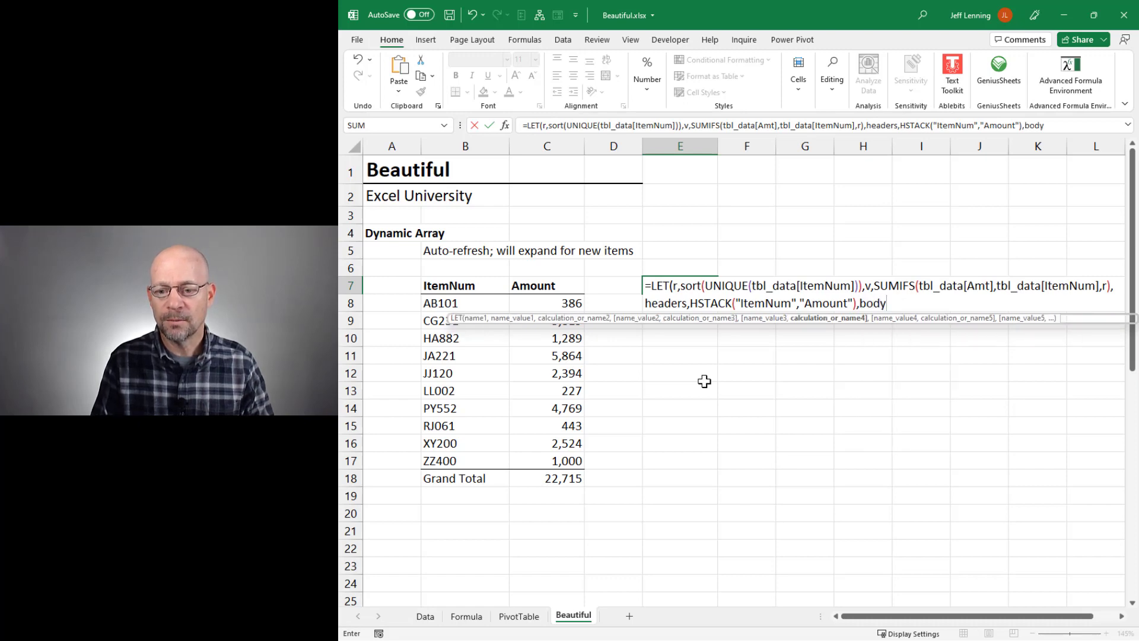
type(",hst")
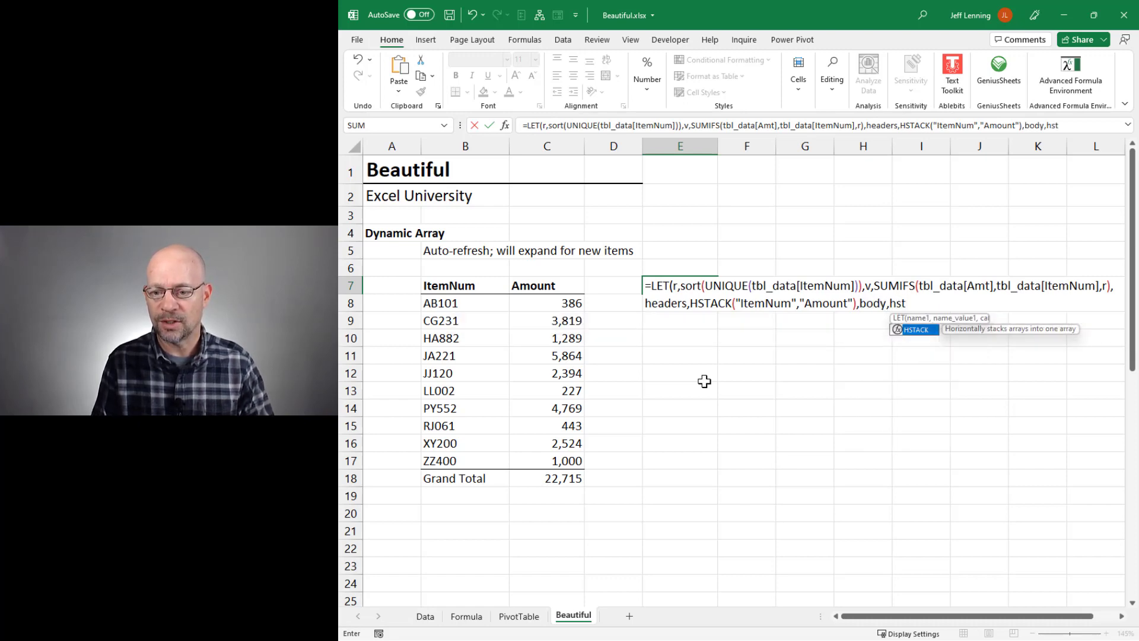
key("Tab")
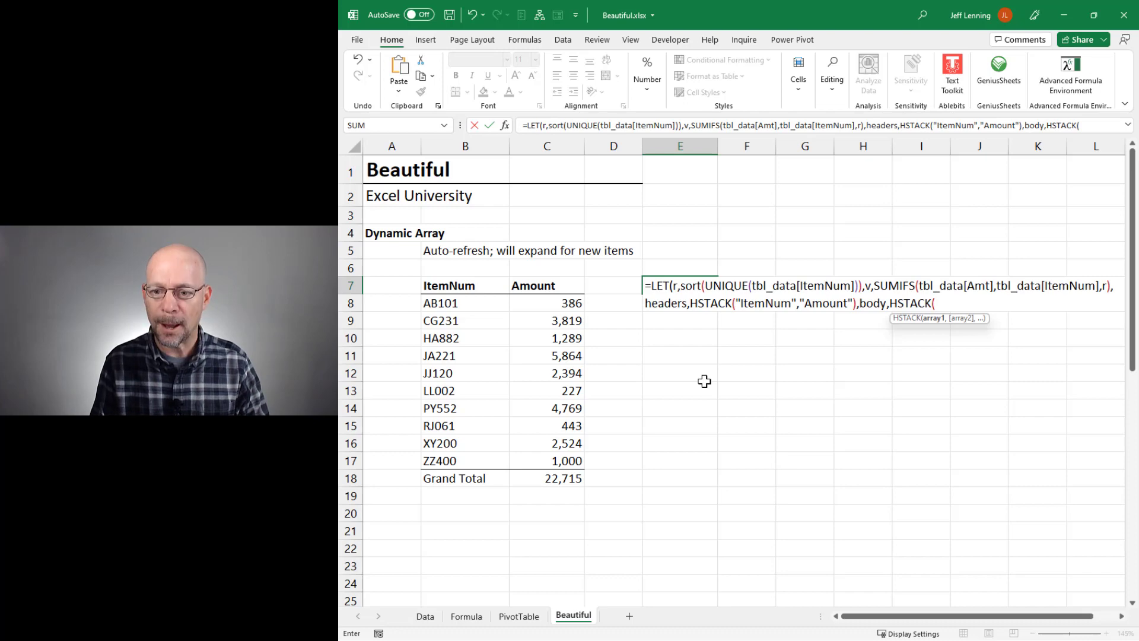
type("r,")
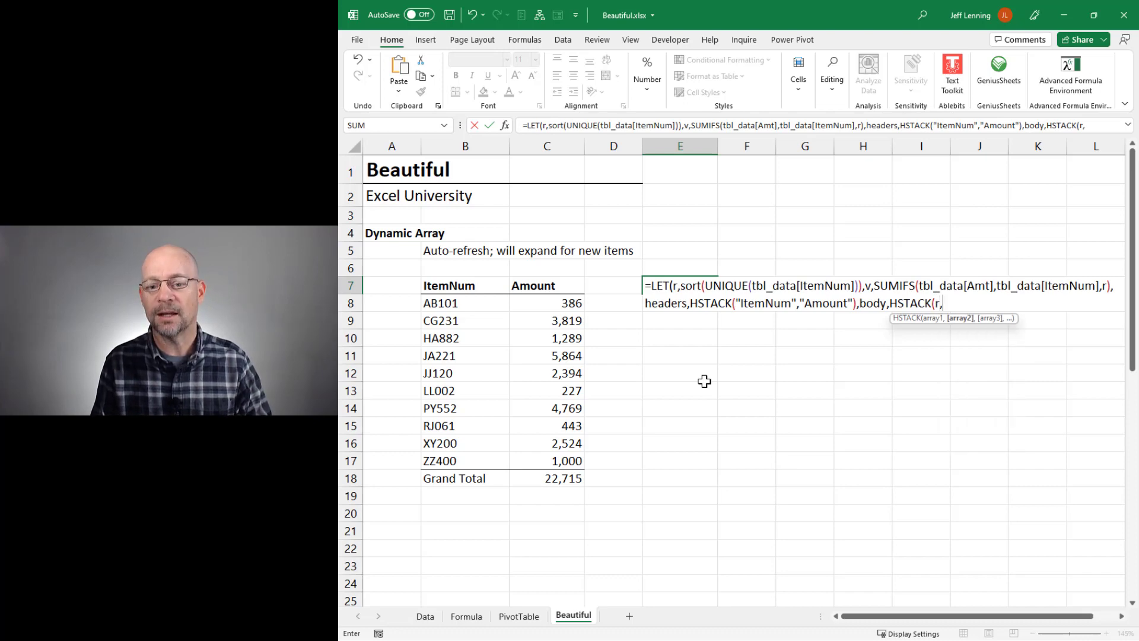
type("v),")
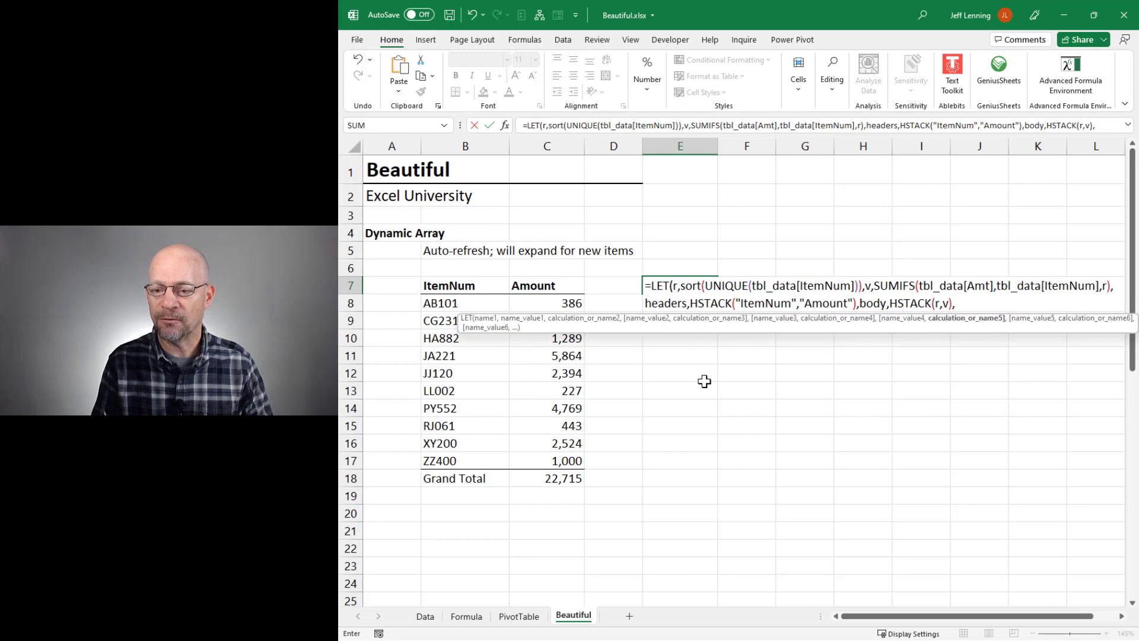
Step: Add the name footer to the LET formula, starting its value as an HSTACK with "Grand Total" as the first array
type("footer,")
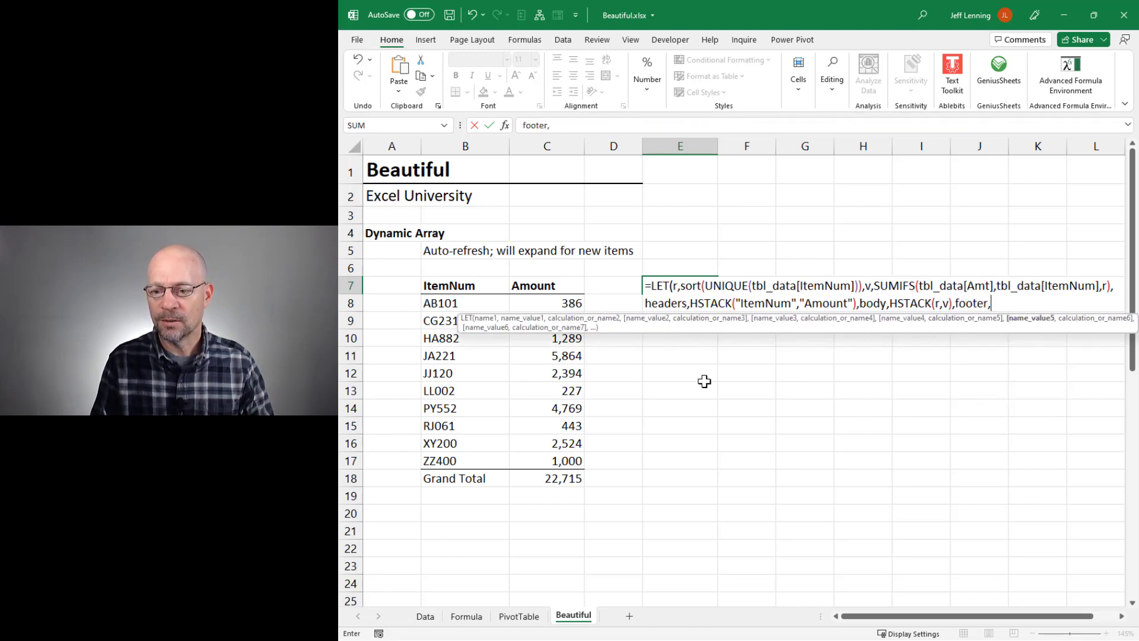
type("h")
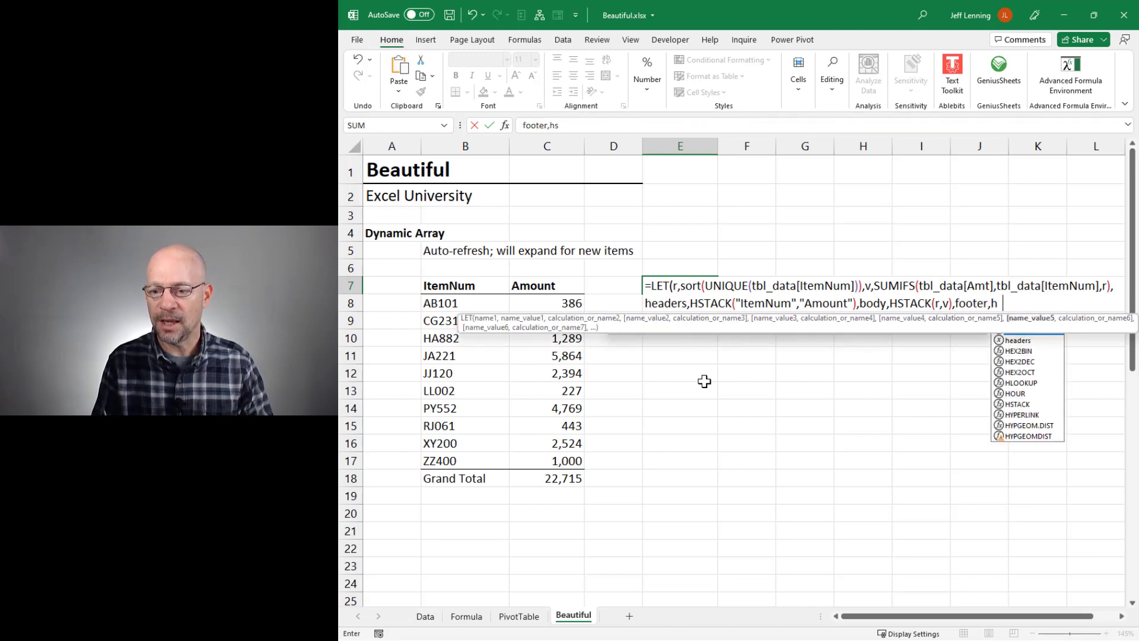
key("Tab")
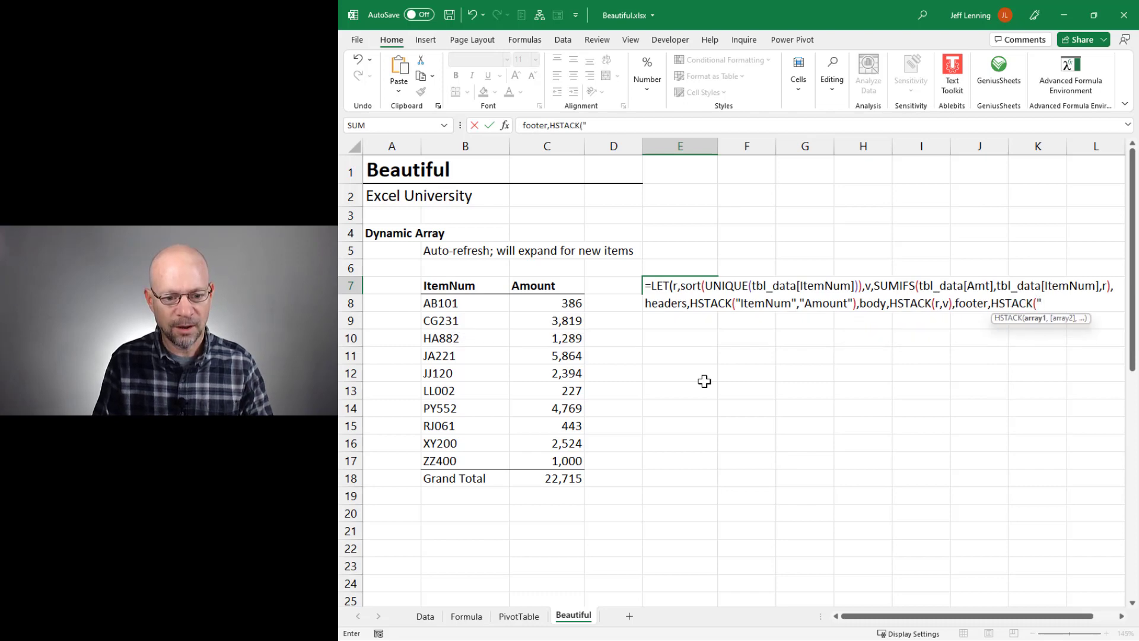
type("\"Grand Total")
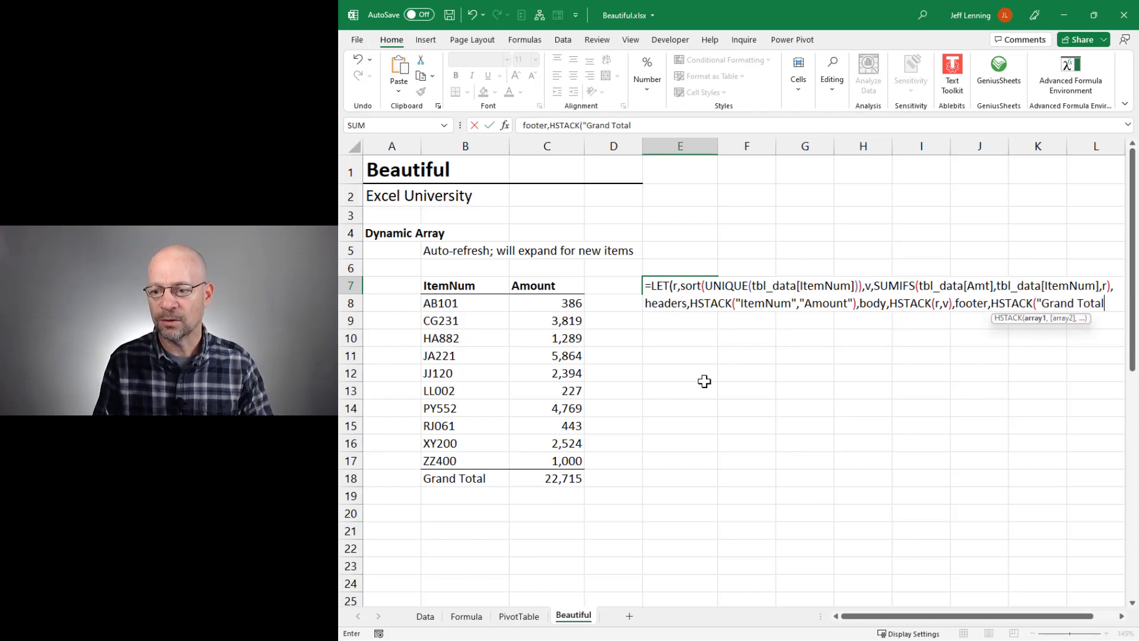
Step: Complete the footer's HSTACK with SUM(tbl_data[Amt]) as its second array
type("\",sum")
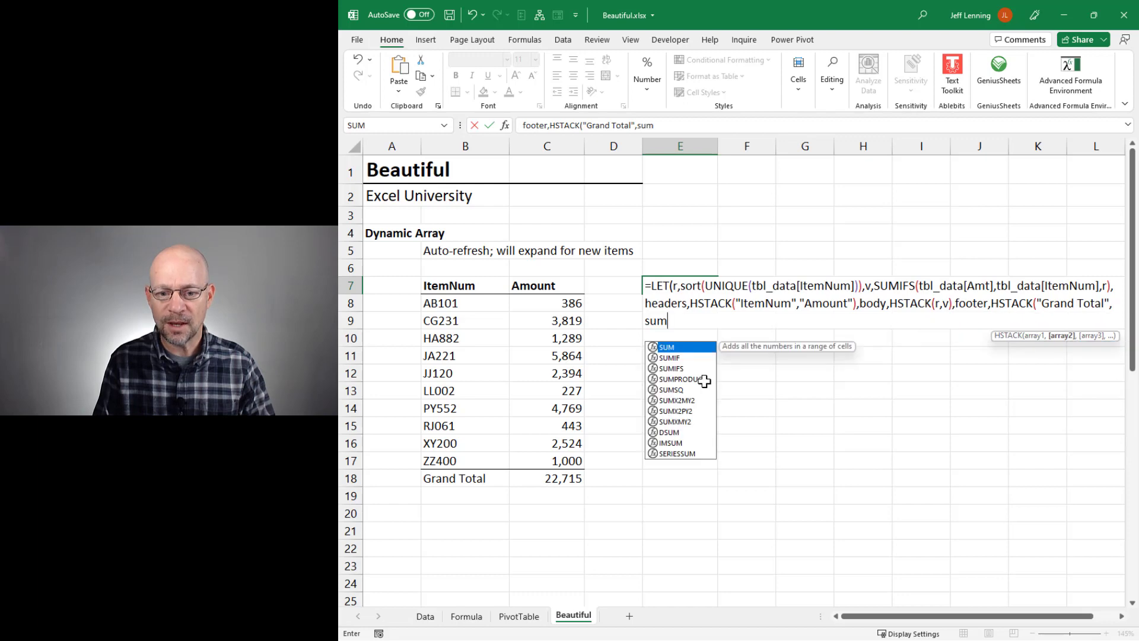
key("Tab")
type("tbl")
key("Tab")
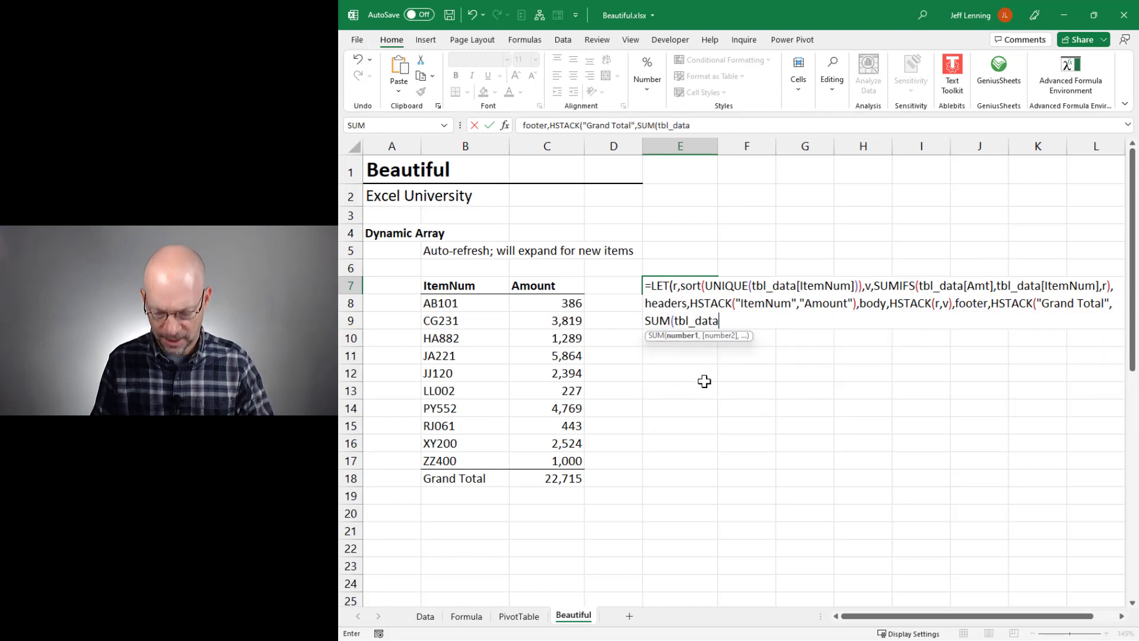
type("[")
type("a")
key("Tab")
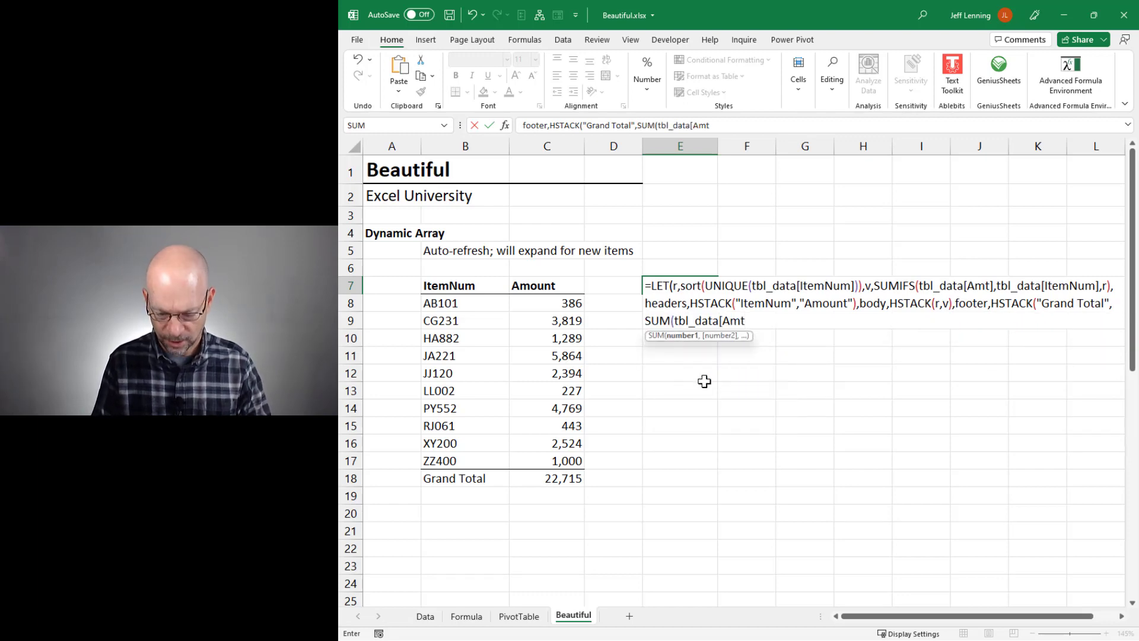
type(")")
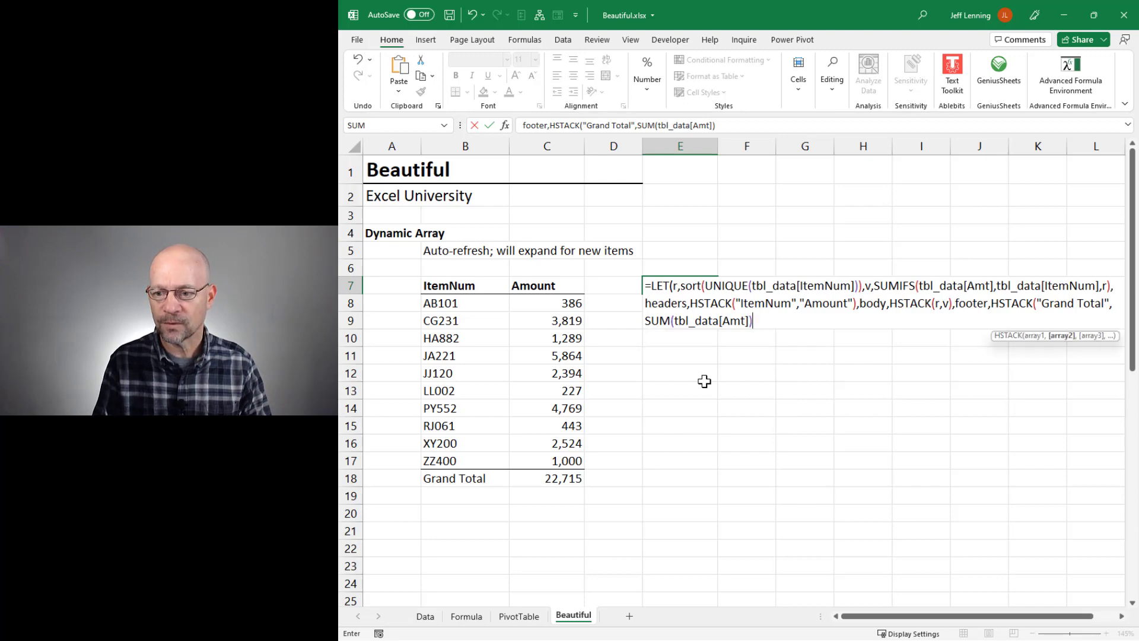
type("),")
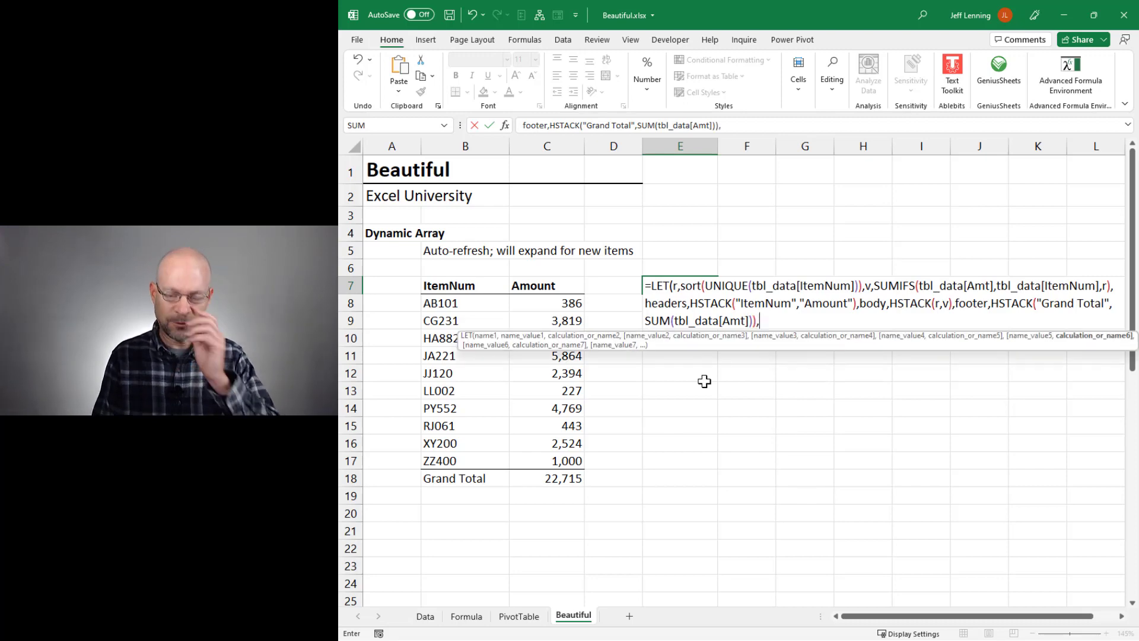
Step: Finish the LET formula with VSTACK(headers,body,footer) as its final calculation and enter it in E7
type("VSTACK(")
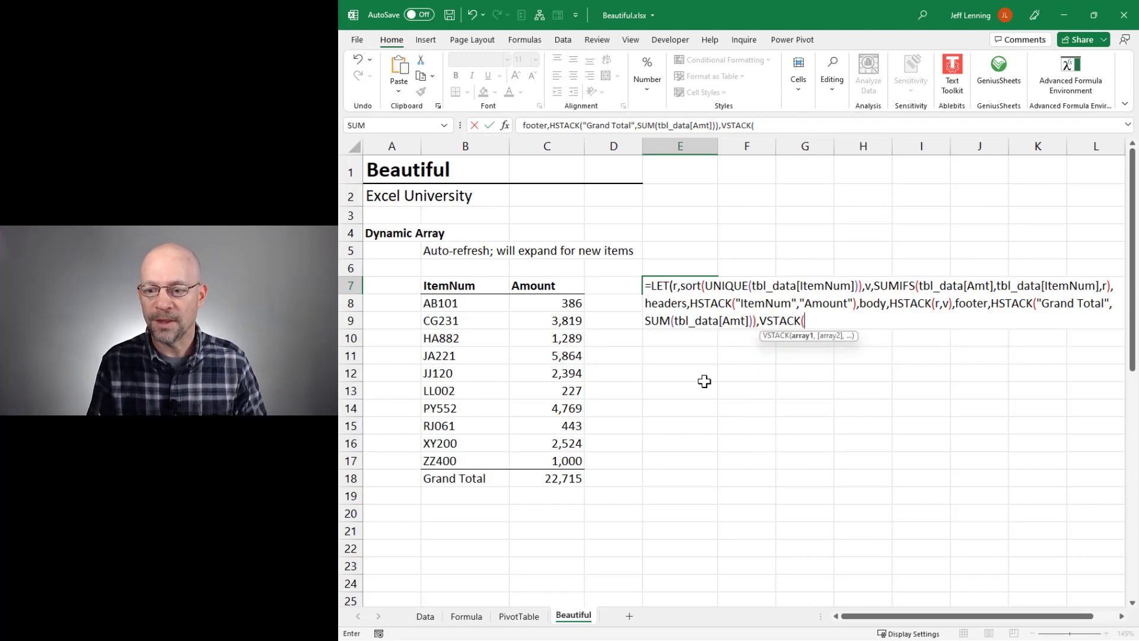
type("headers")
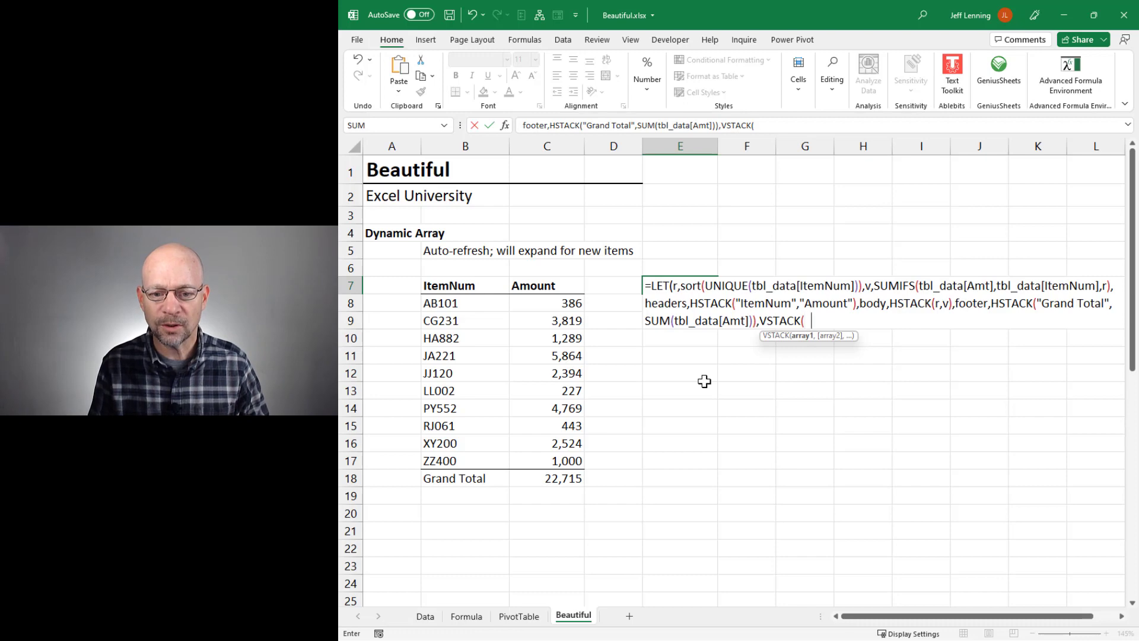
type(",")
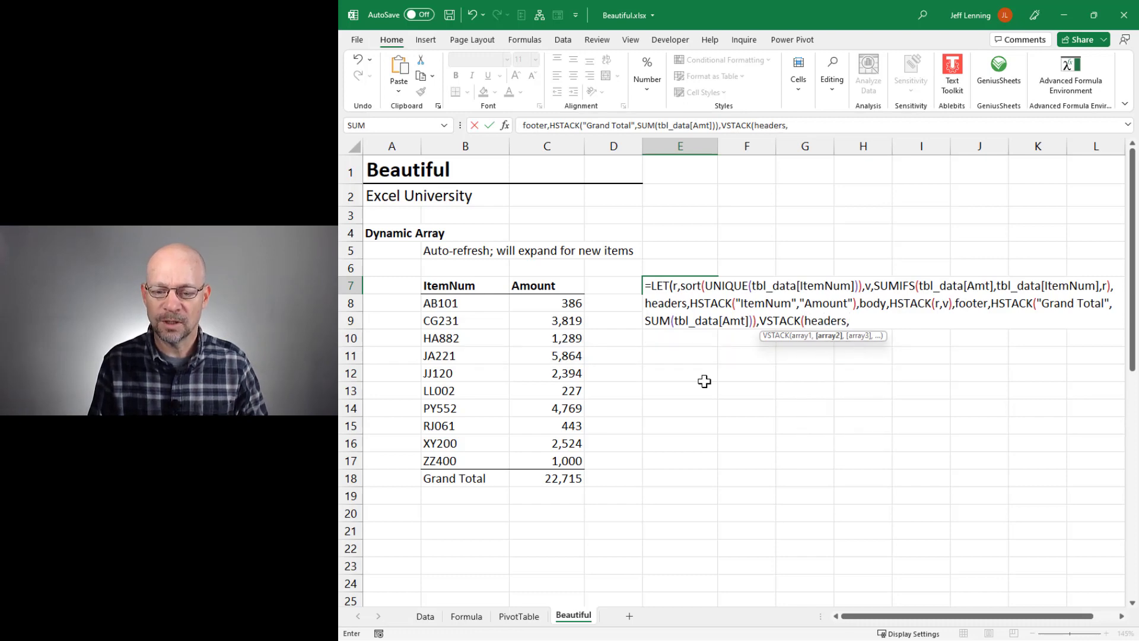
type("body,")
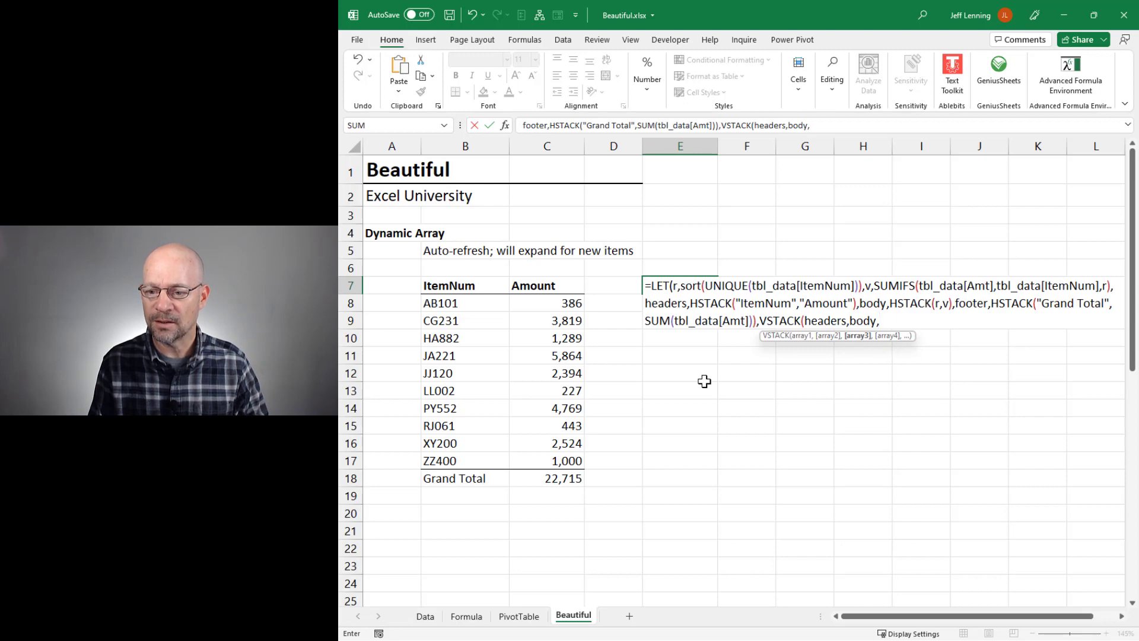
type("foo")
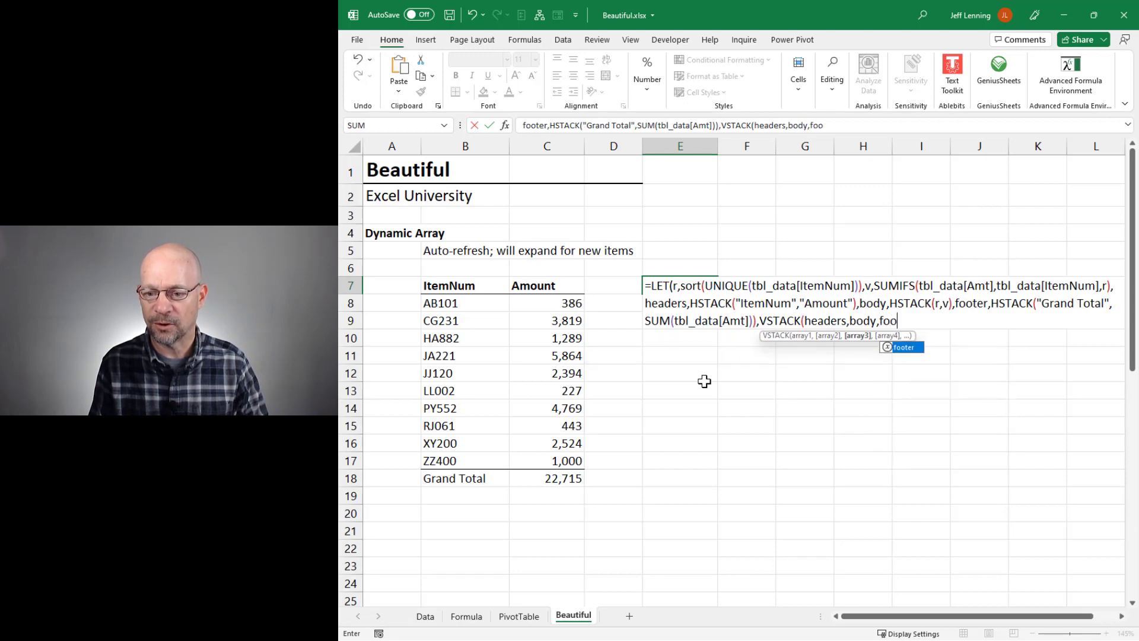
type("ter))")
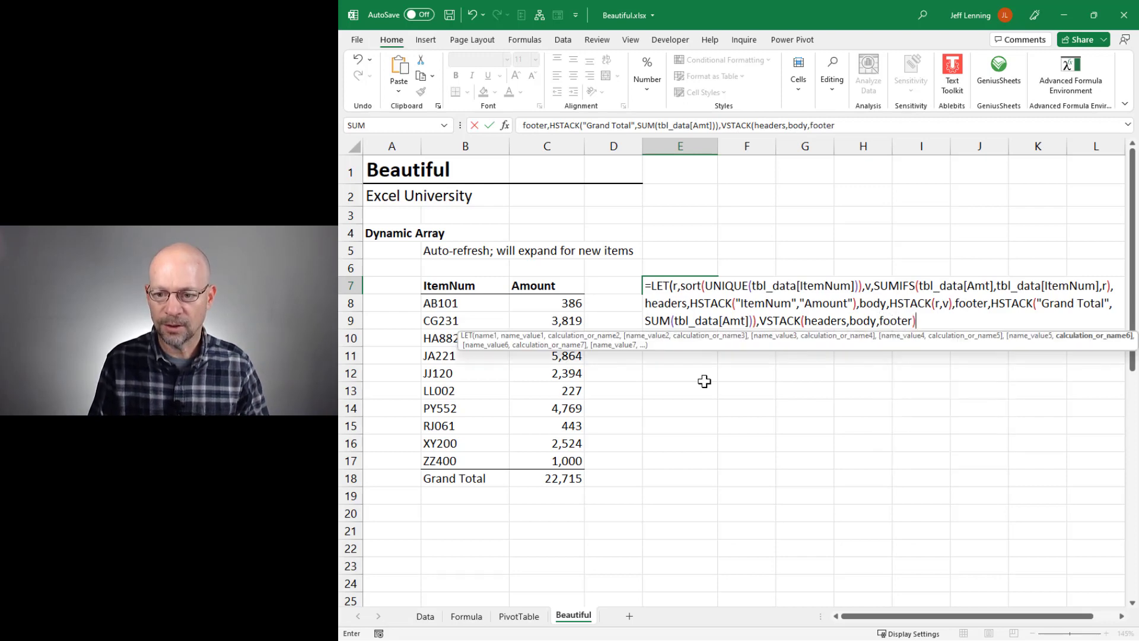
key("Return")
key("Up")
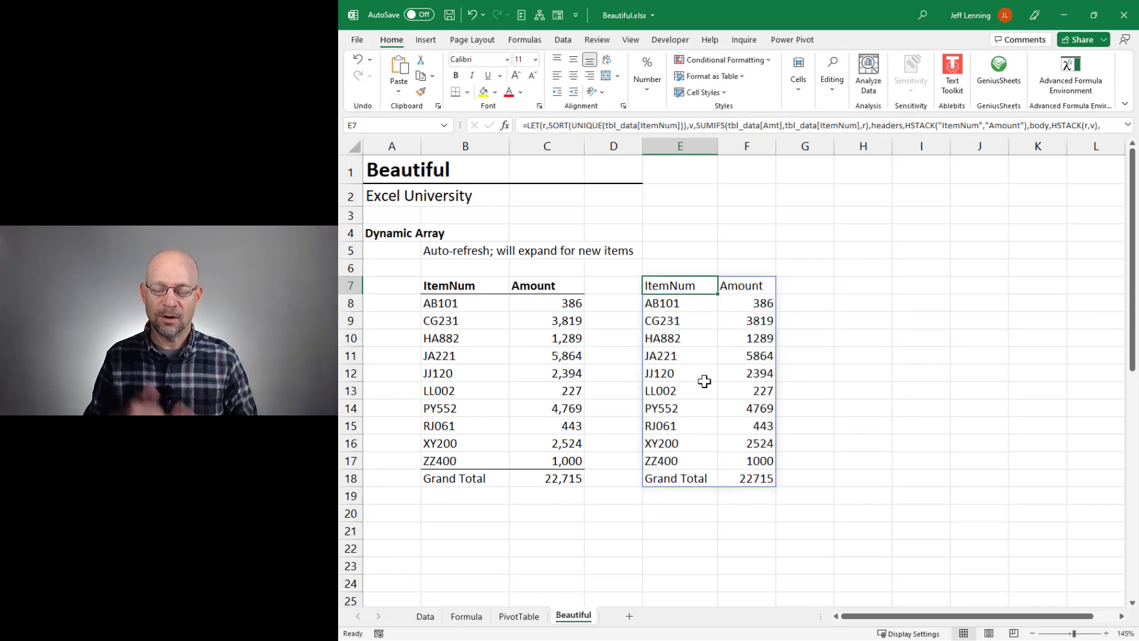
Step: Review the LET formula in E7 and compare it with the formula in B7
key("F2")
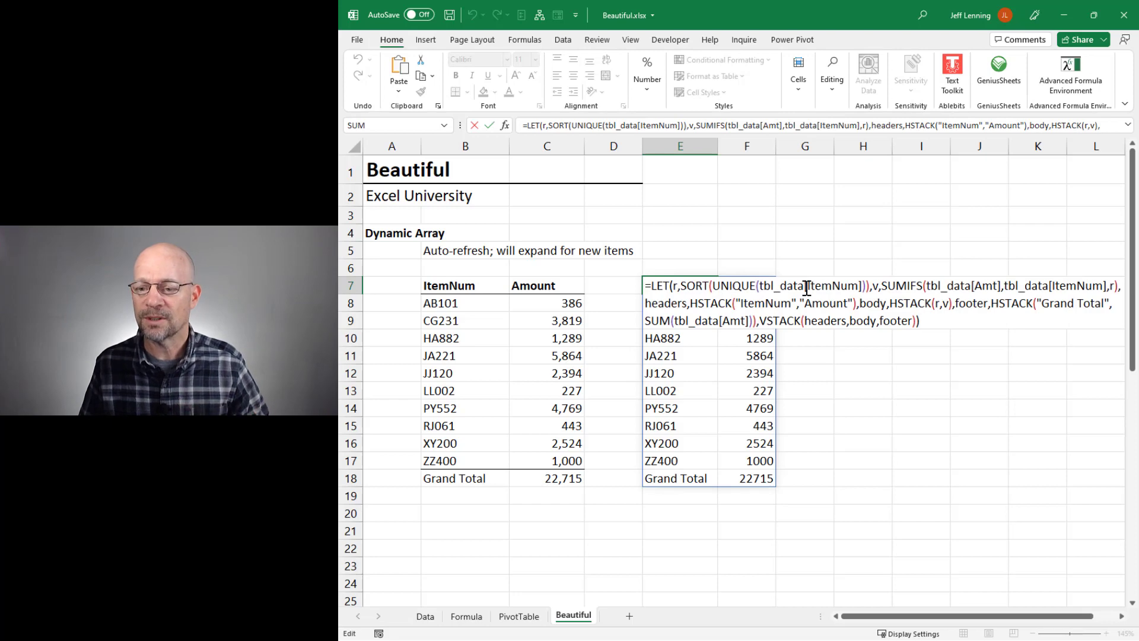
key("Escape")
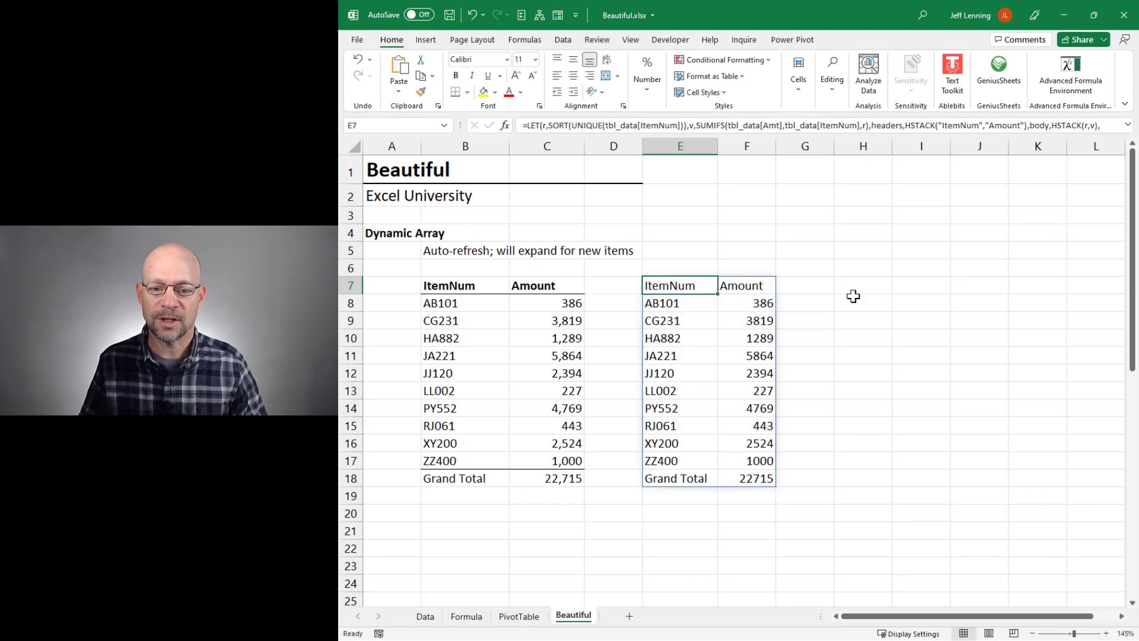
left_click(469, 286)
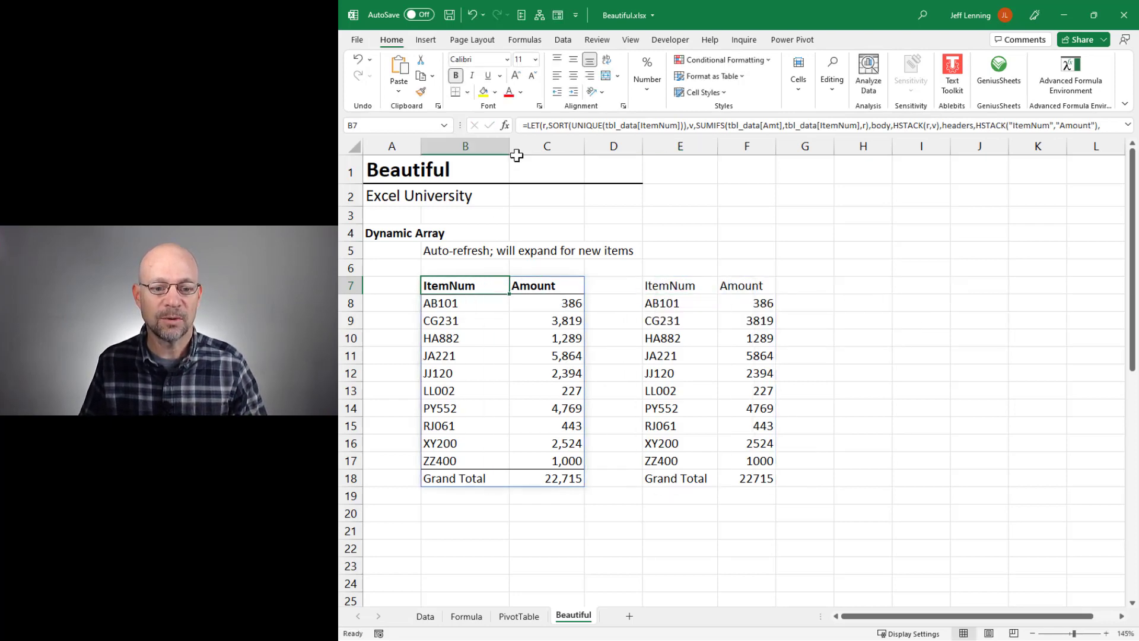
Step: Delete the LET formula in E7 to clear the duplicate report beside the formatted one
left_click(671, 284)
key("Delete")
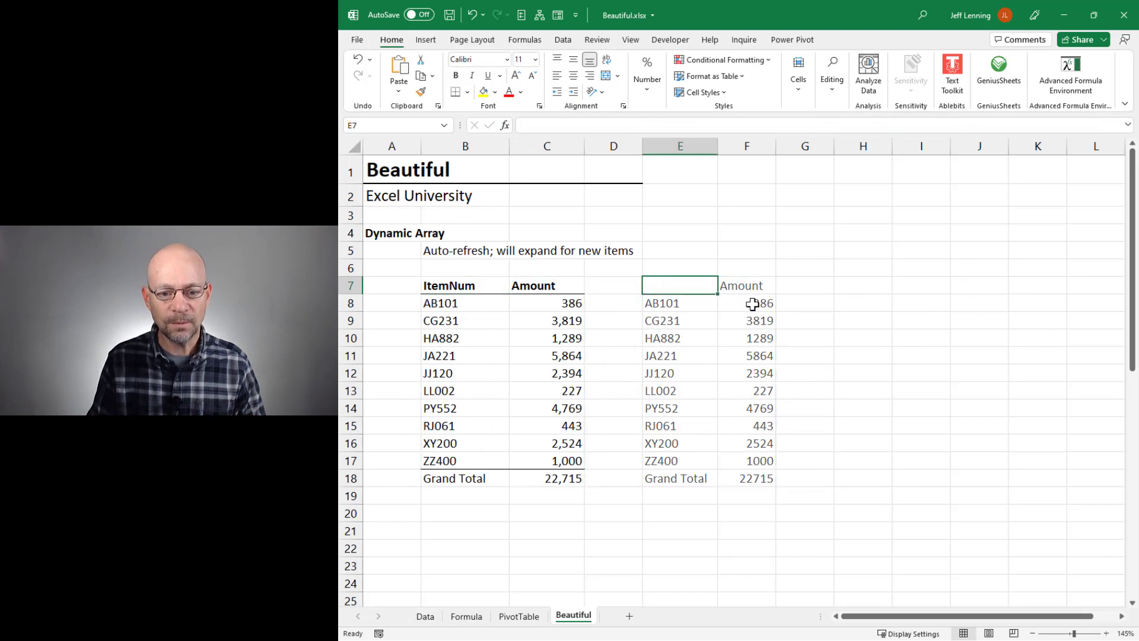
key("Down")
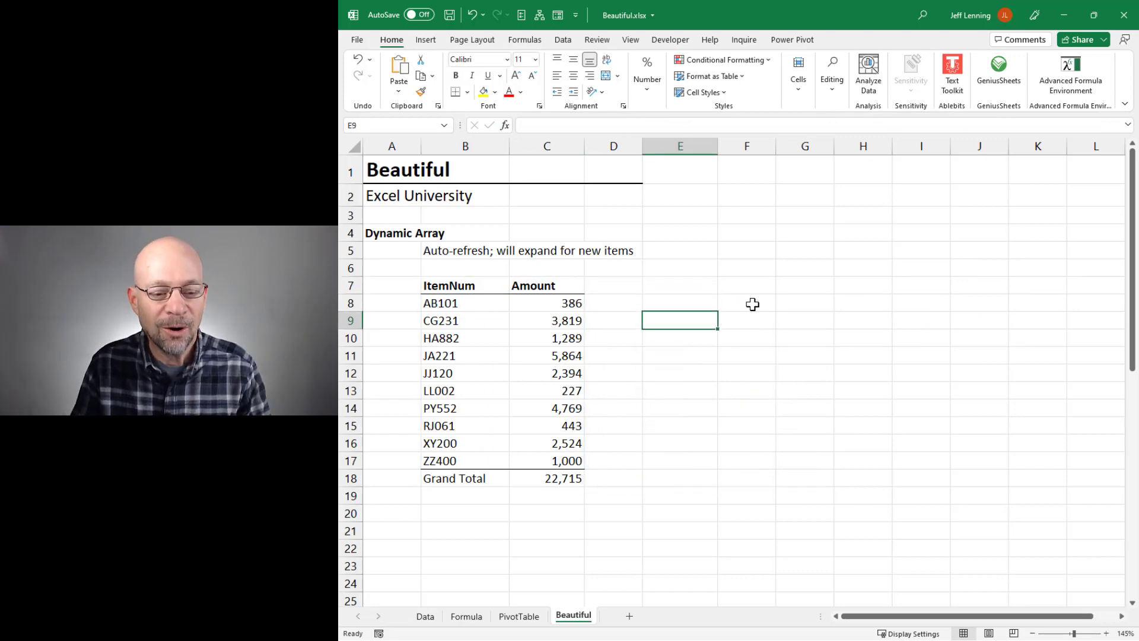